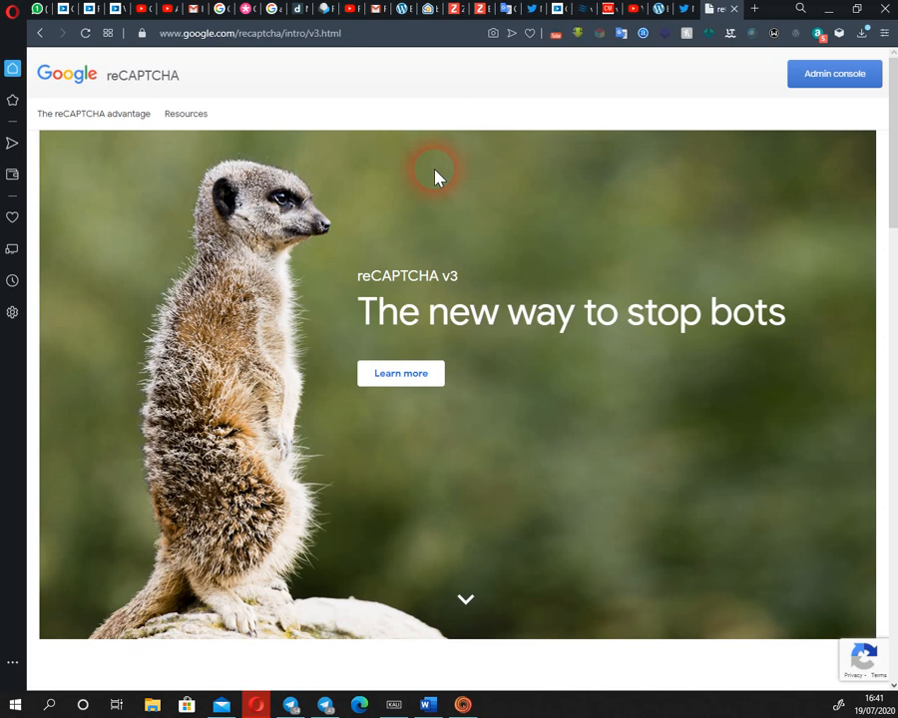
pyautogui.scroll(-1, 435, 178)
pyautogui.scroll(-1, 435, 177)
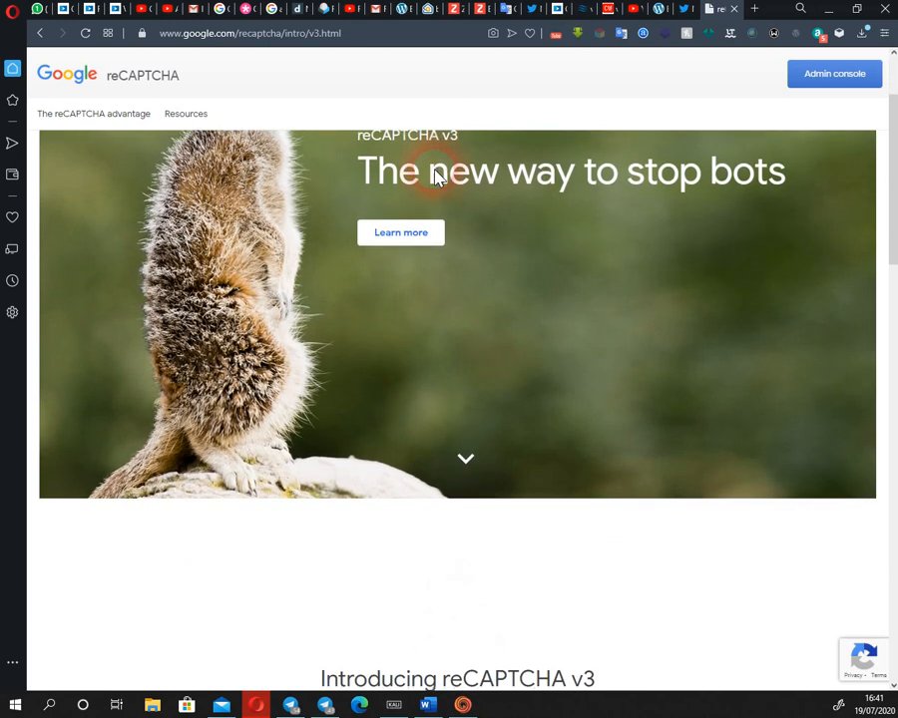
pyautogui.scroll(2, 435, 178)
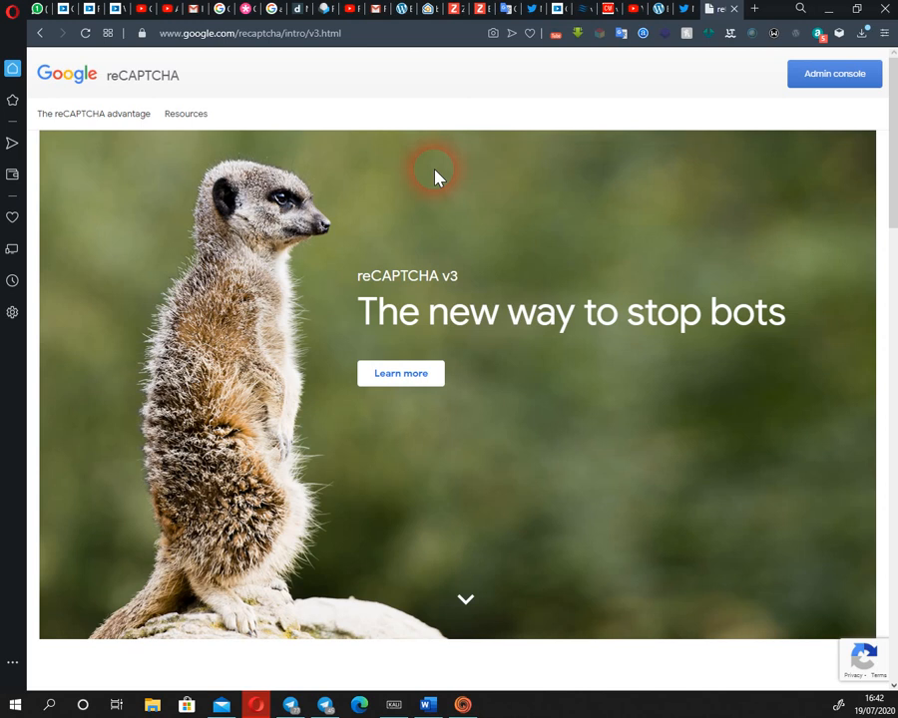
pyautogui.moveTo(856, 686)
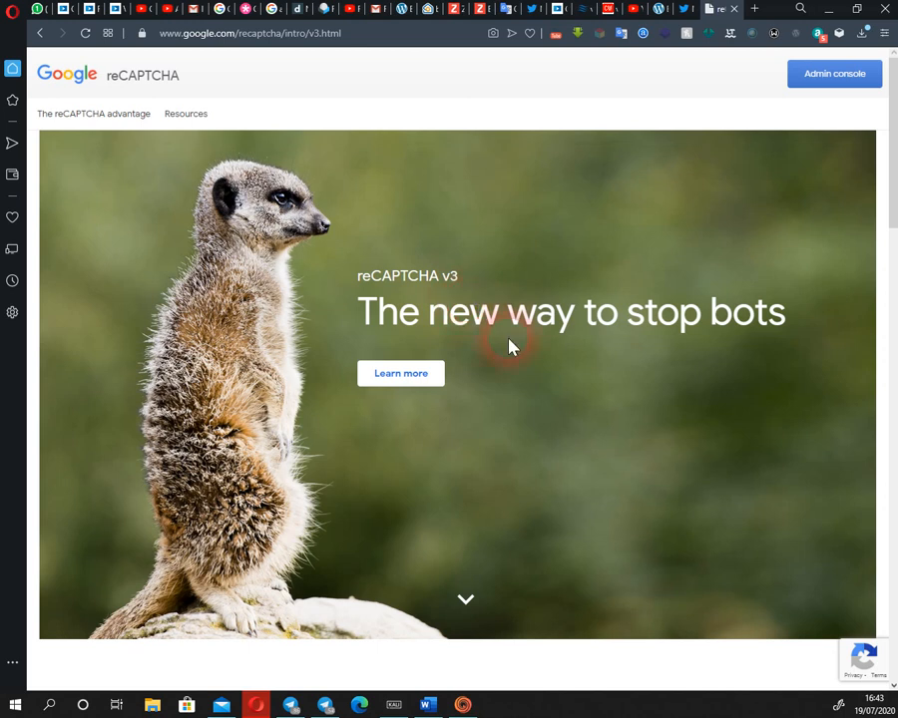
pyautogui.scroll(-3, 509, 344)
pyautogui.scroll(3, 509, 344)
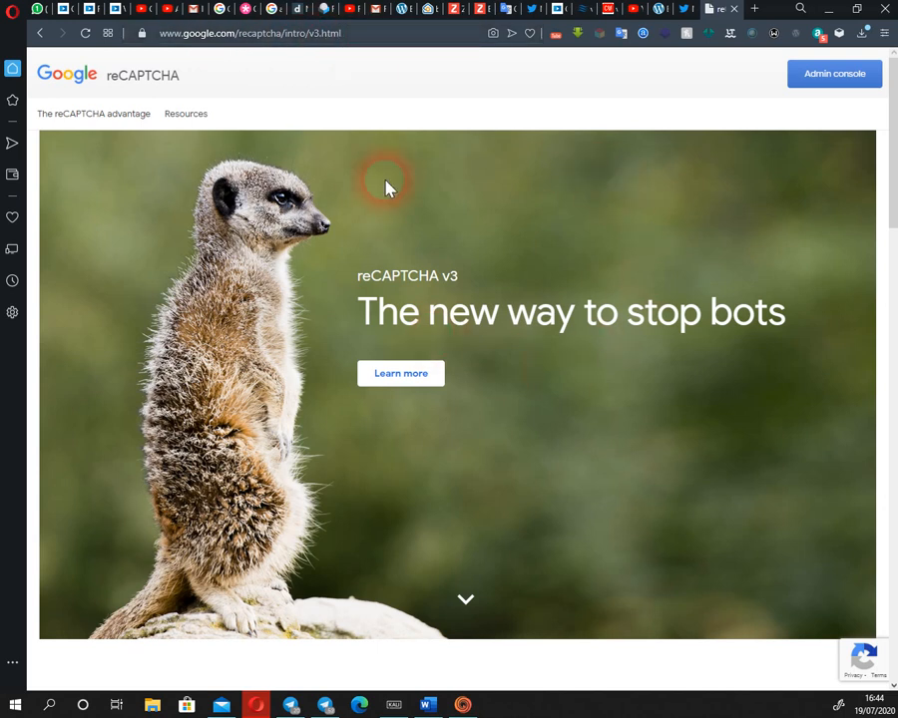
# Open the reCAPTCHA admin console and look at the list of registered sites.
pyautogui.click(838, 82)
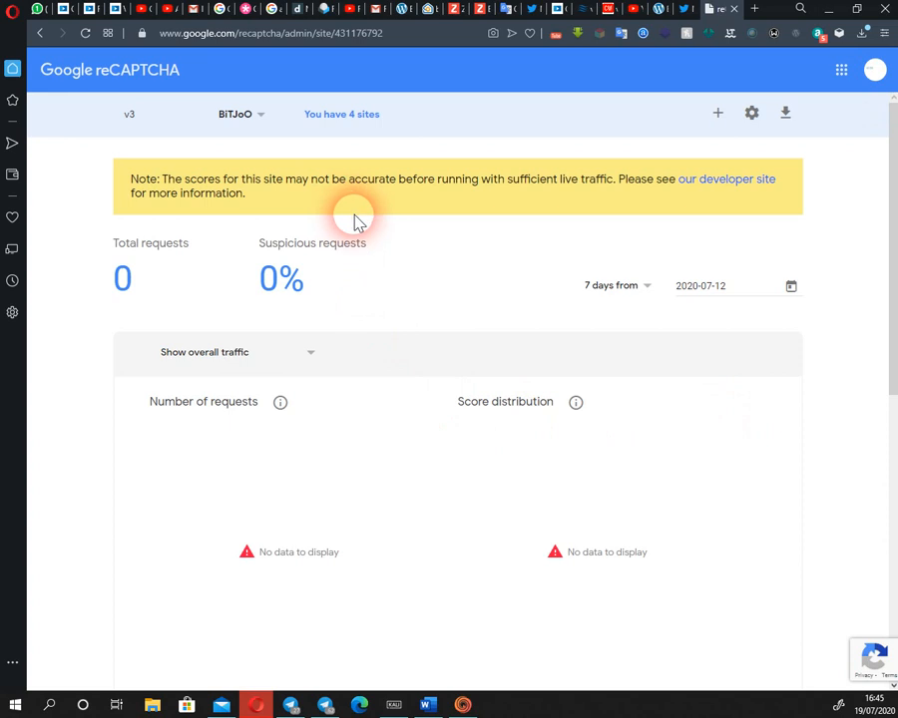
pyautogui.click(265, 116)
pyautogui.click(257, 117)
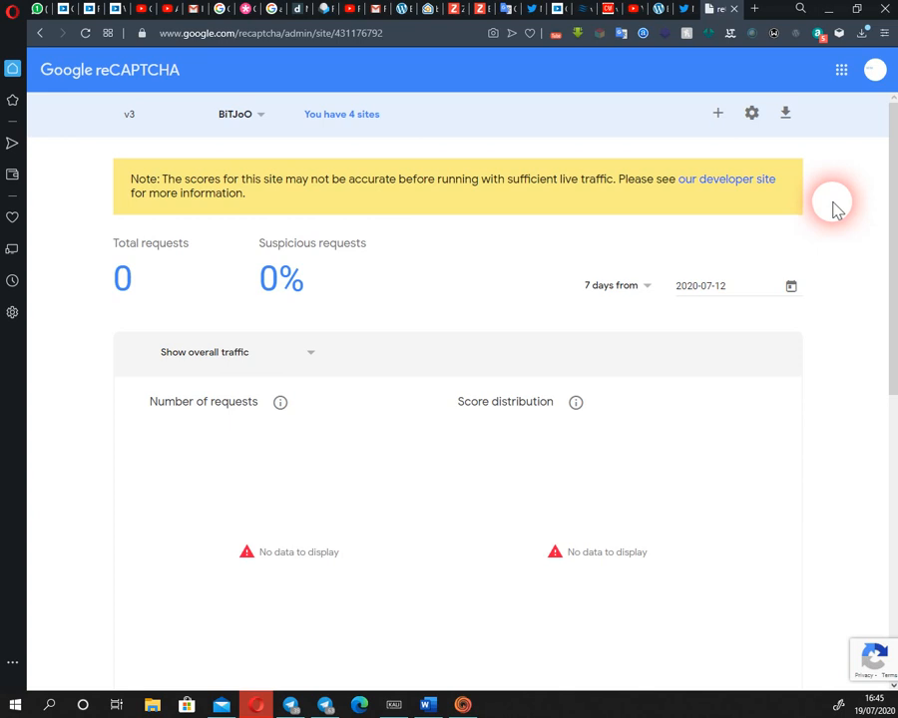
# Start registering a new reCAPTCHA site and label it "Hendooneh".
pyautogui.click(718, 115)
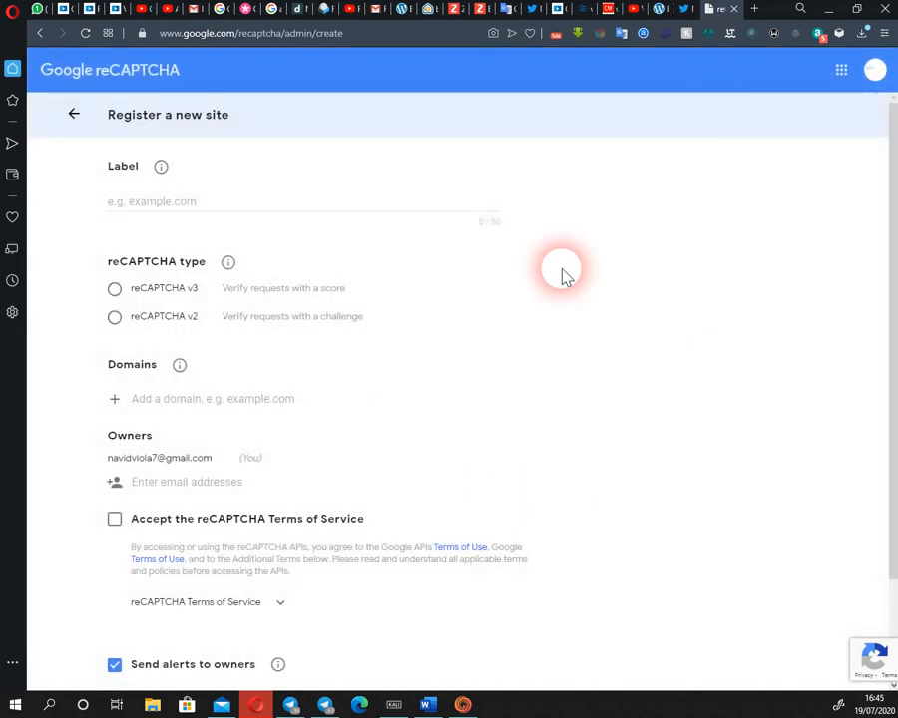
pyautogui.click(179, 216)
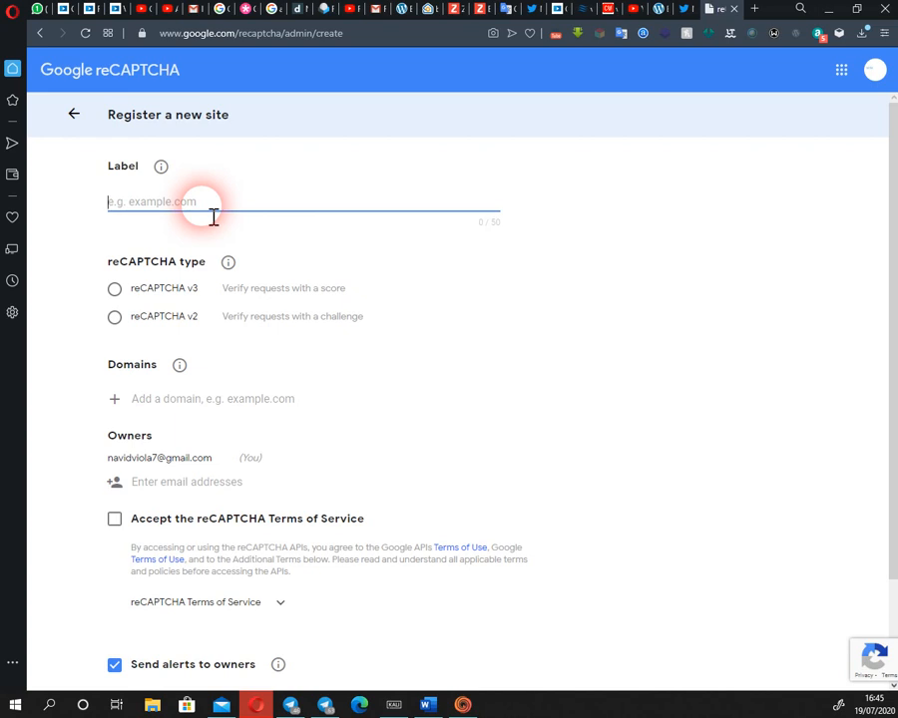
pyautogui.write('Hendooneh')
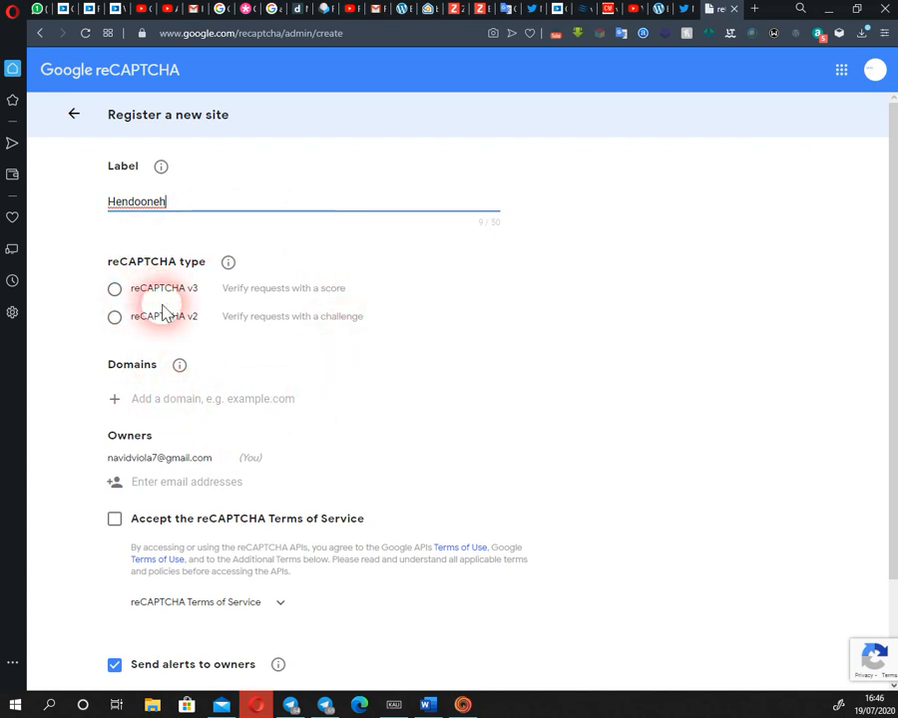
# Choose reCAPTCHA v3 as the type and review the rest of the registration form.
pyautogui.click(121, 293)
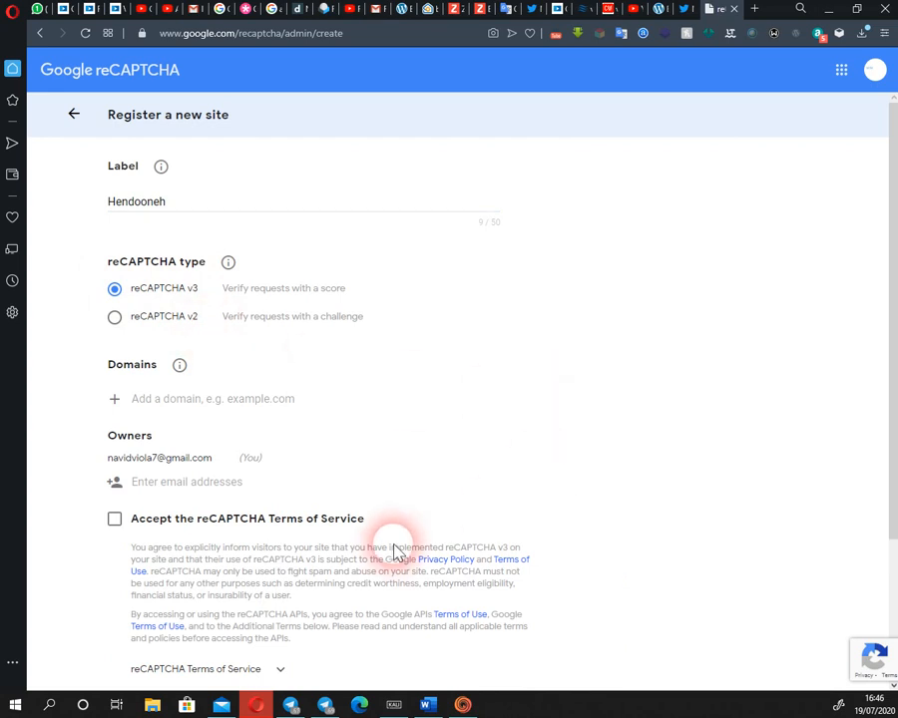
pyautogui.scroll(-2, 353, 256)
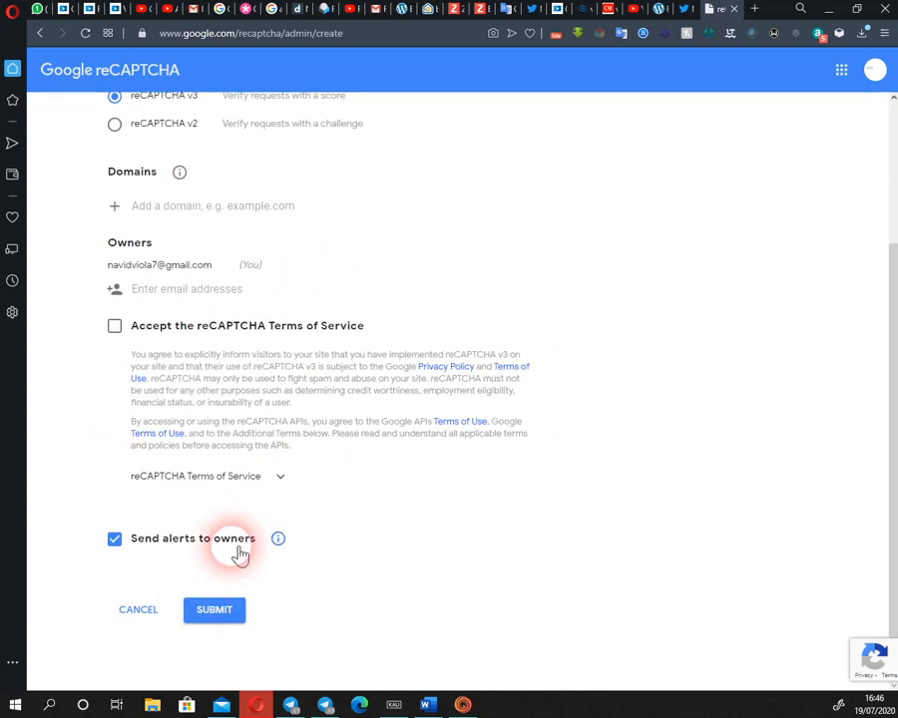
pyautogui.scroll(2, 375, 422)
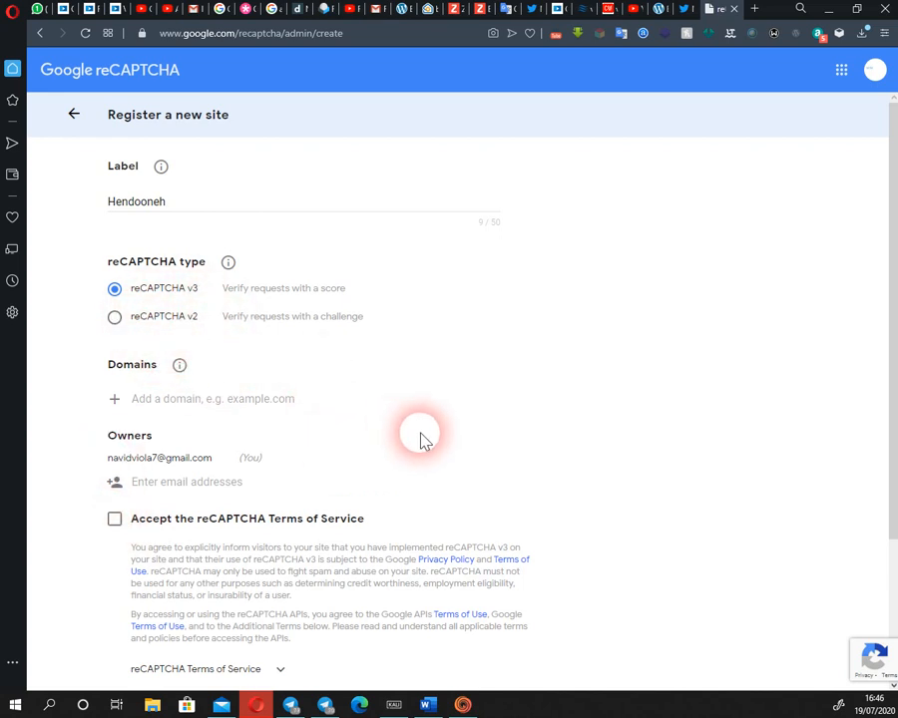
pyautogui.scroll(-2, 423, 437)
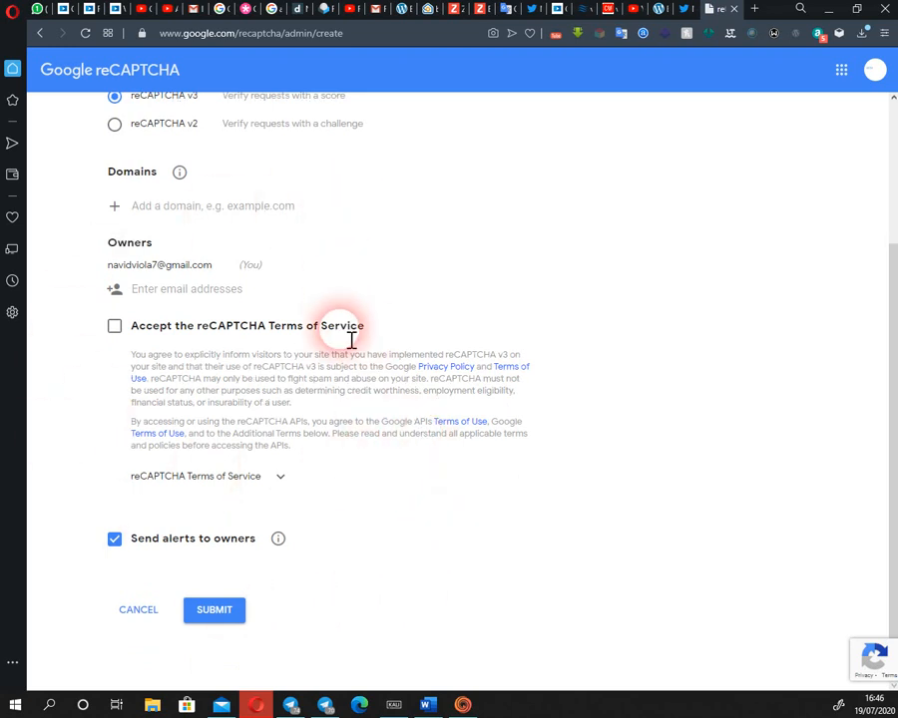
pyautogui.scroll(2, 387, 250)
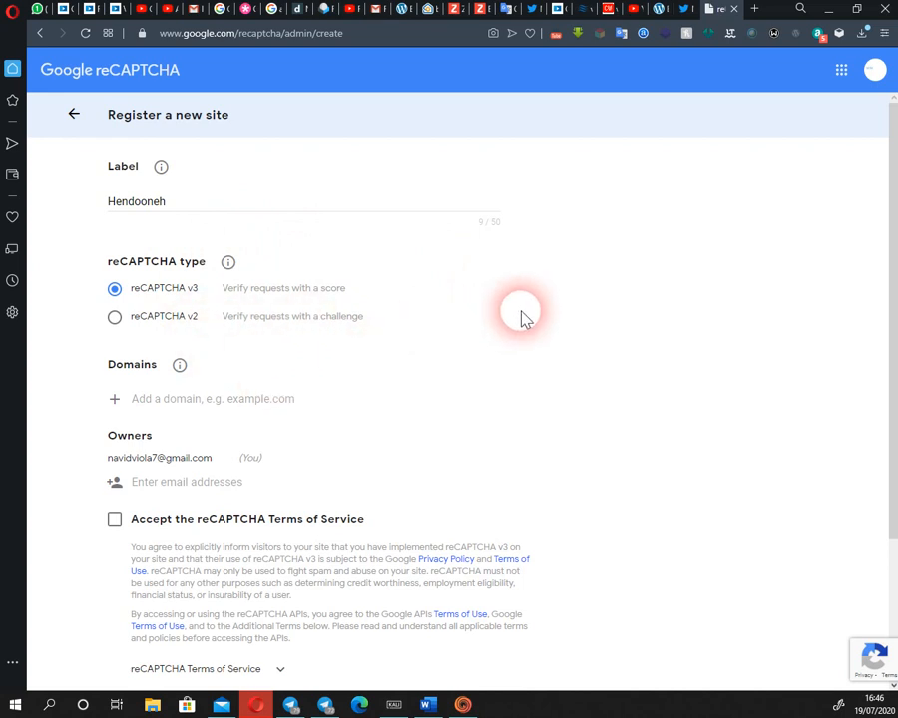
# Switch the type to reCAPTCHA v2, try the Android and invisible badge variants, and settle on the "I'm not a robot" Checkbox.
pyautogui.click(118, 326)
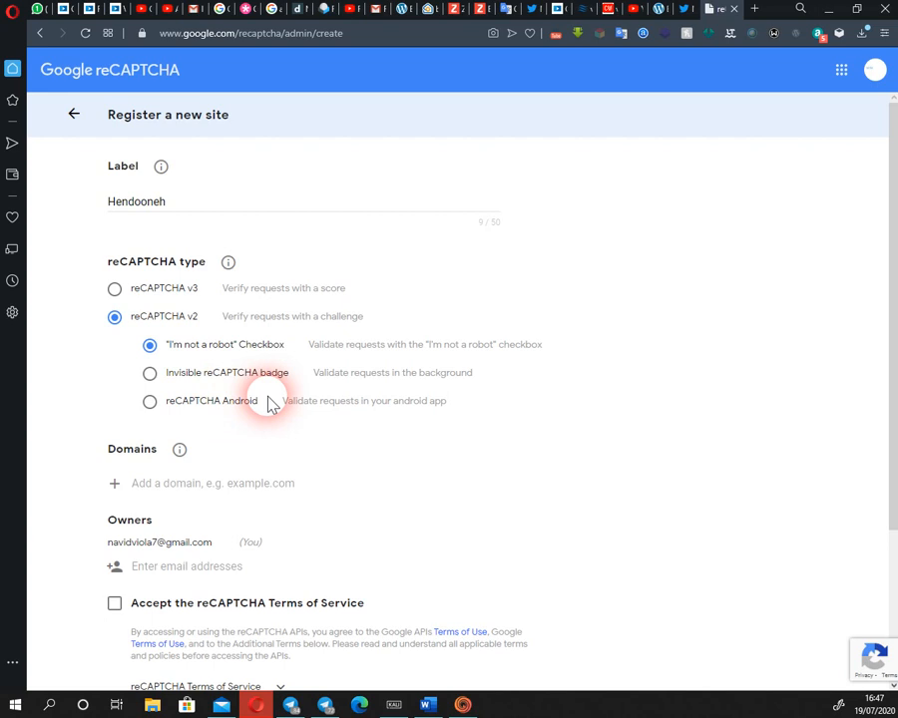
pyautogui.click(154, 404)
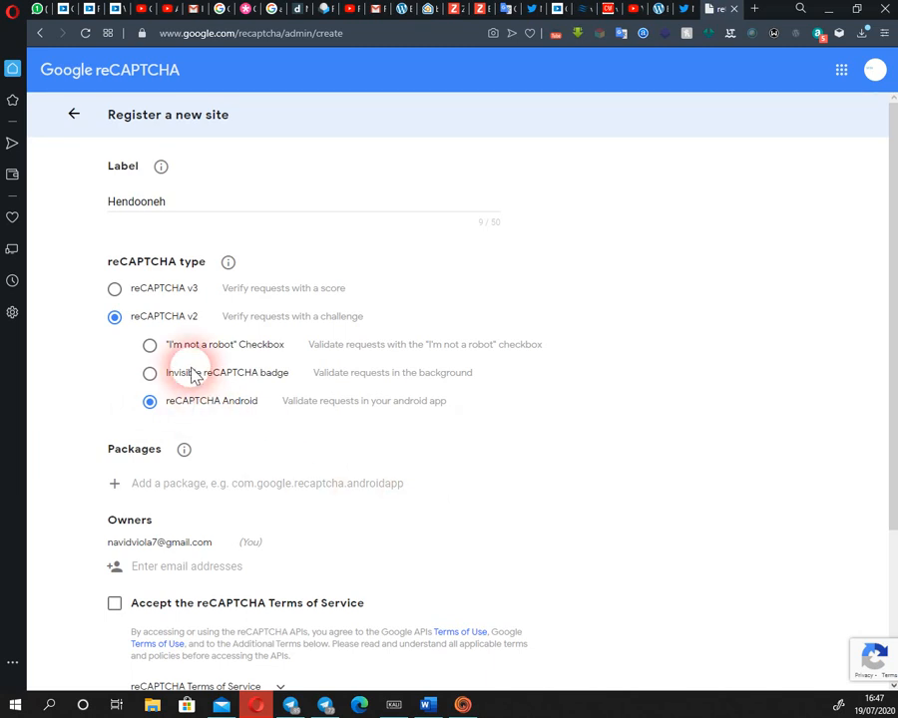
pyautogui.click(160, 344)
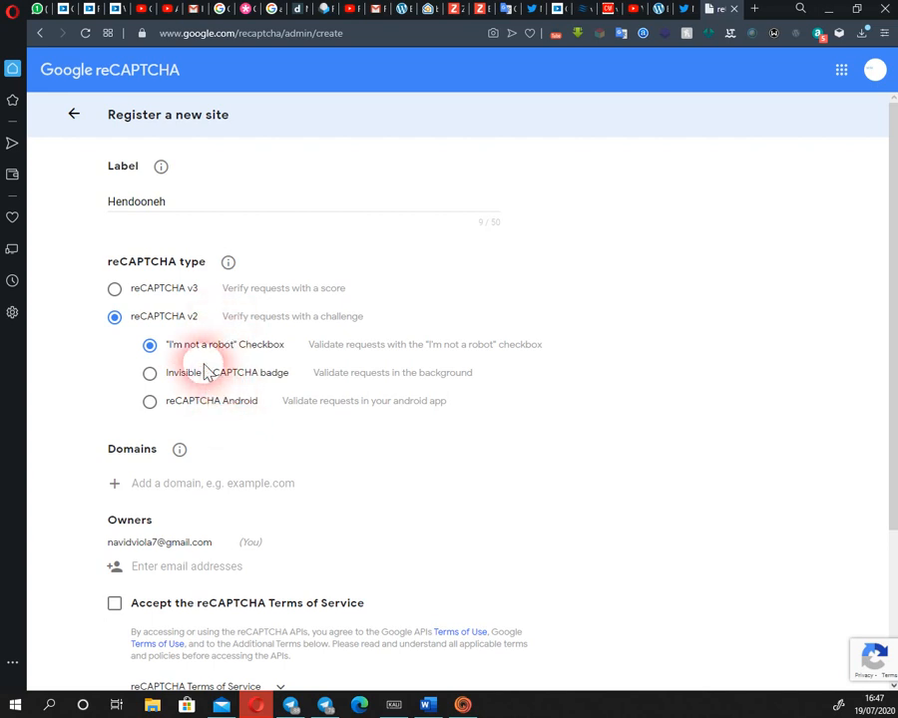
pyautogui.click(207, 373)
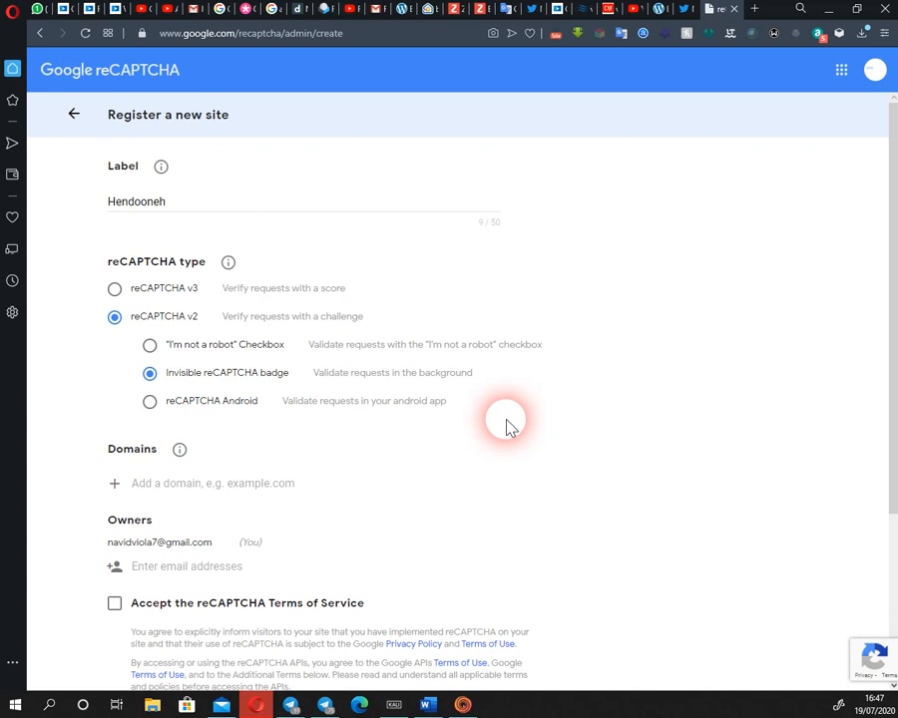
pyautogui.click(196, 350)
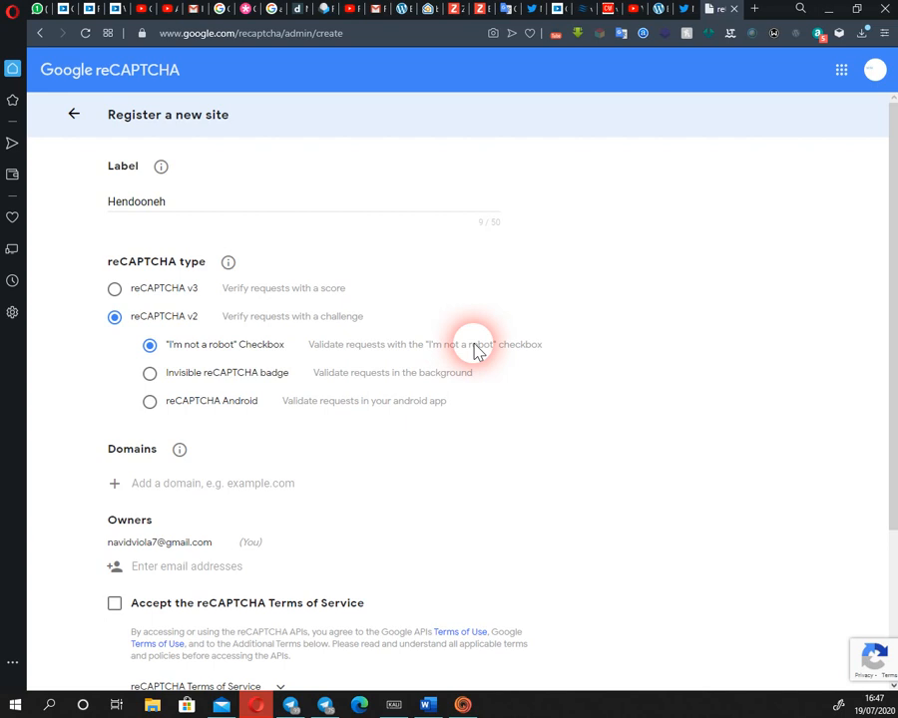
# Compare the form with the Invisible reCAPTCHA badge variant, returning to the "I'm not a robot" Checkbox.
pyautogui.scroll(-2, 473, 409)
pyautogui.scroll(2, 439, 415)
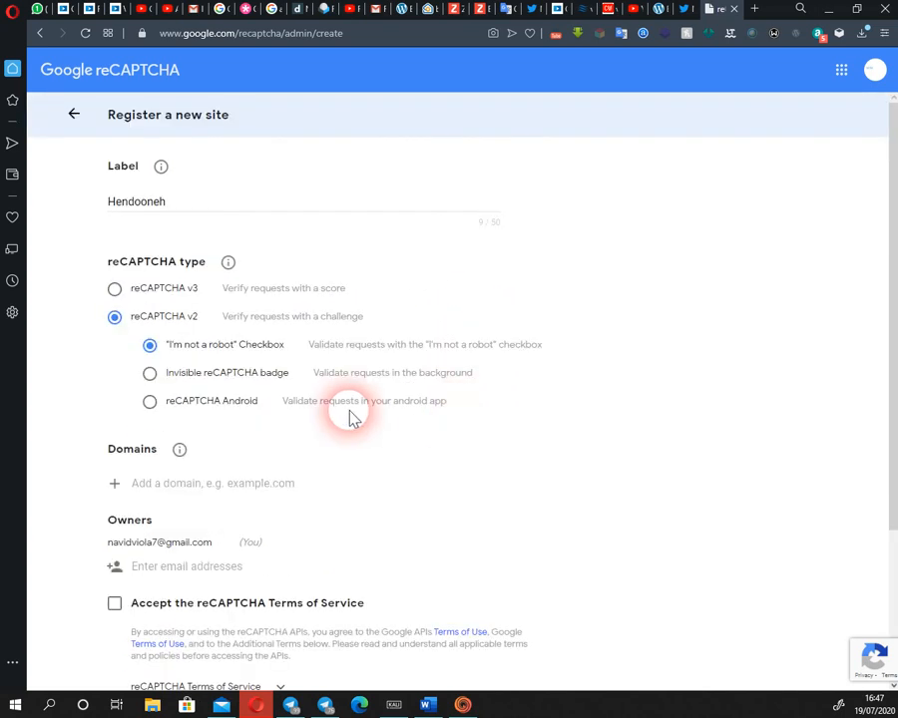
pyautogui.click(220, 380)
pyautogui.scroll(-2, 221, 380)
pyautogui.scroll(2, 222, 384)
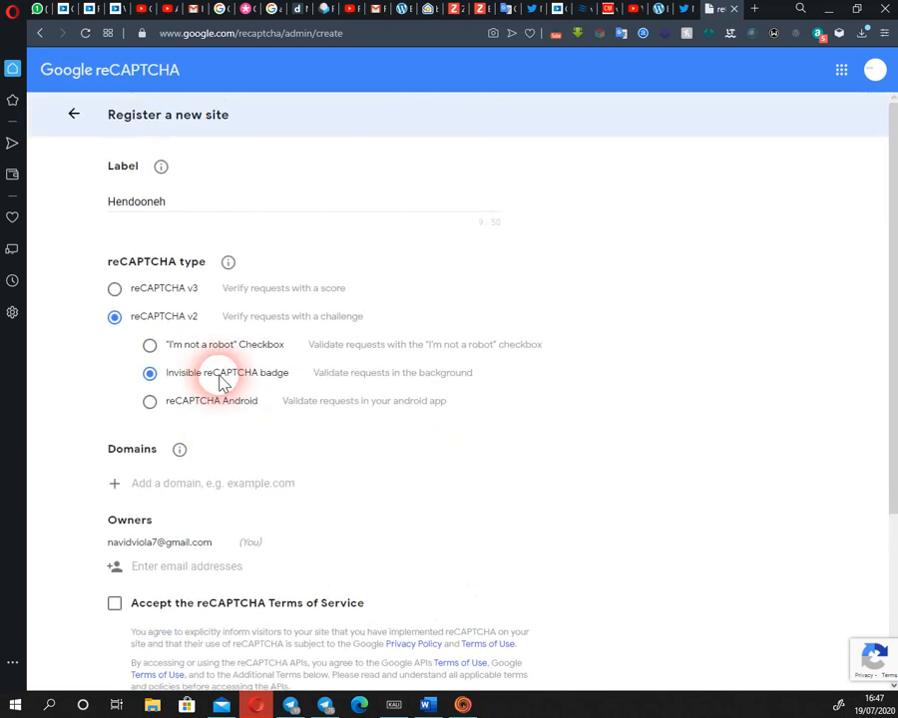
pyautogui.click(199, 347)
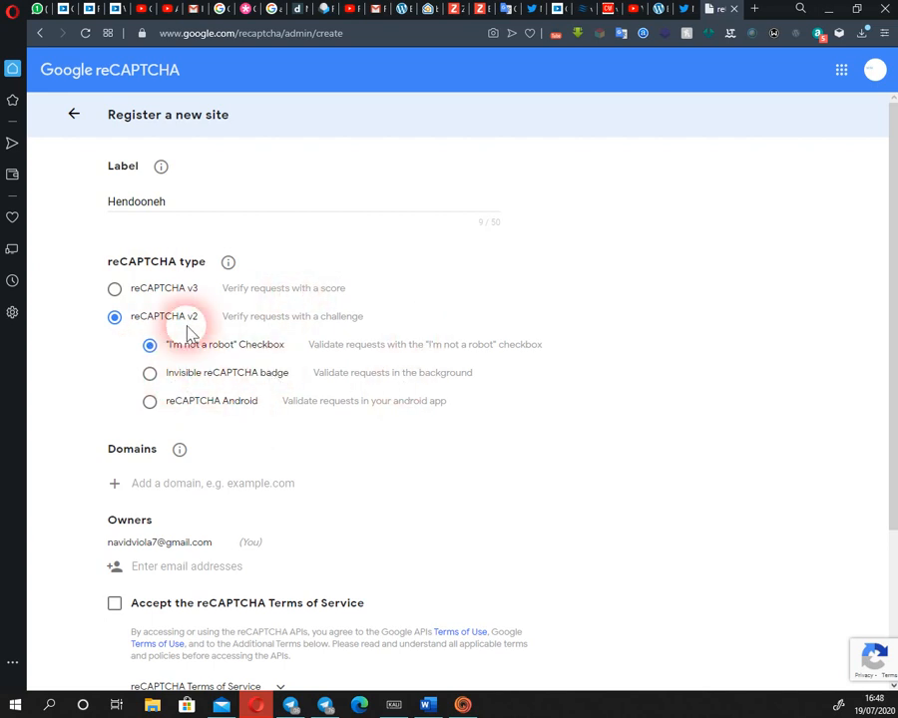
# Enter twitter.com as an example domain for the new site.
pyautogui.scroll(-3, 415, 340)
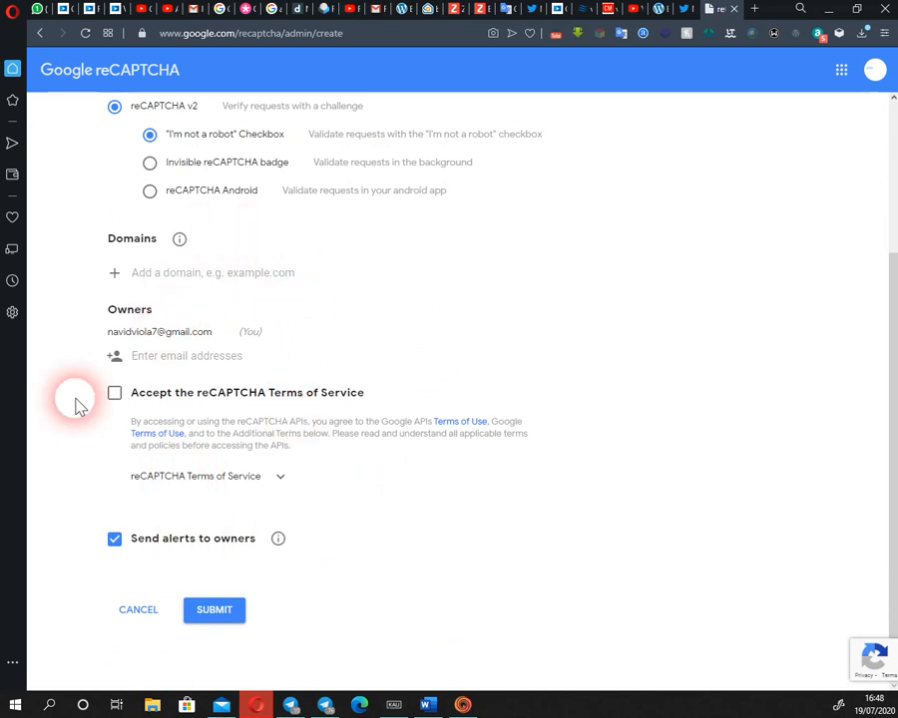
pyautogui.scroll(2, 218, 457)
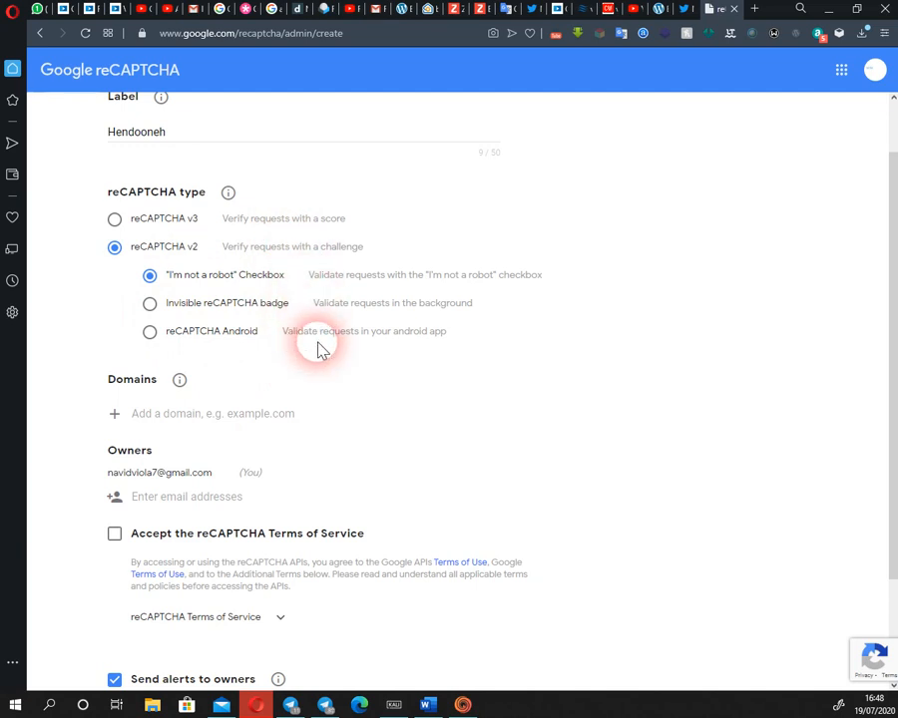
pyautogui.scroll(-1, 515, 332)
pyautogui.click(257, 345)
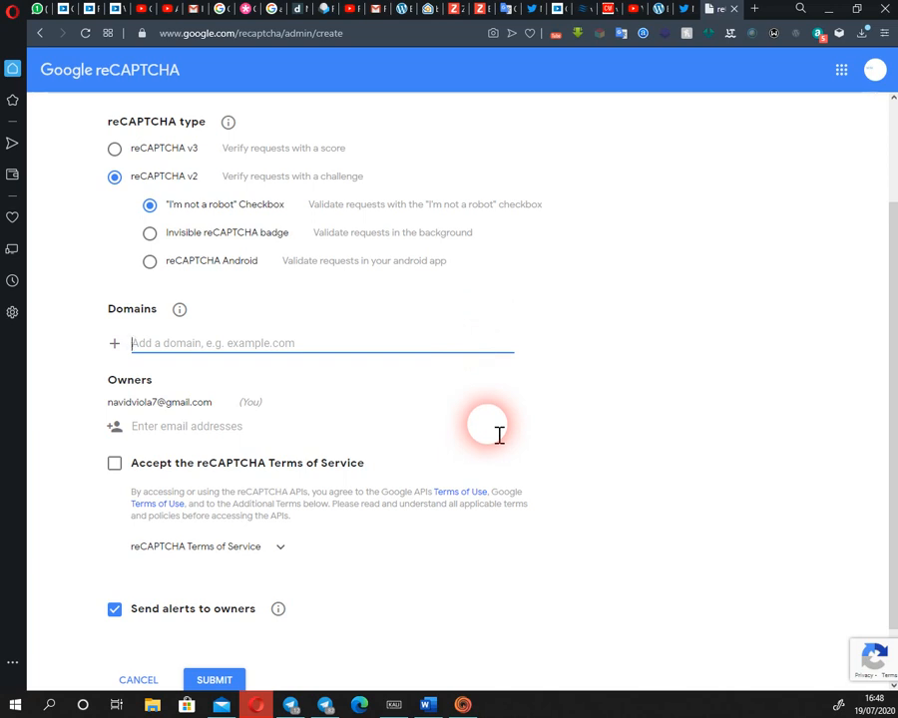
pyautogui.write('tw')
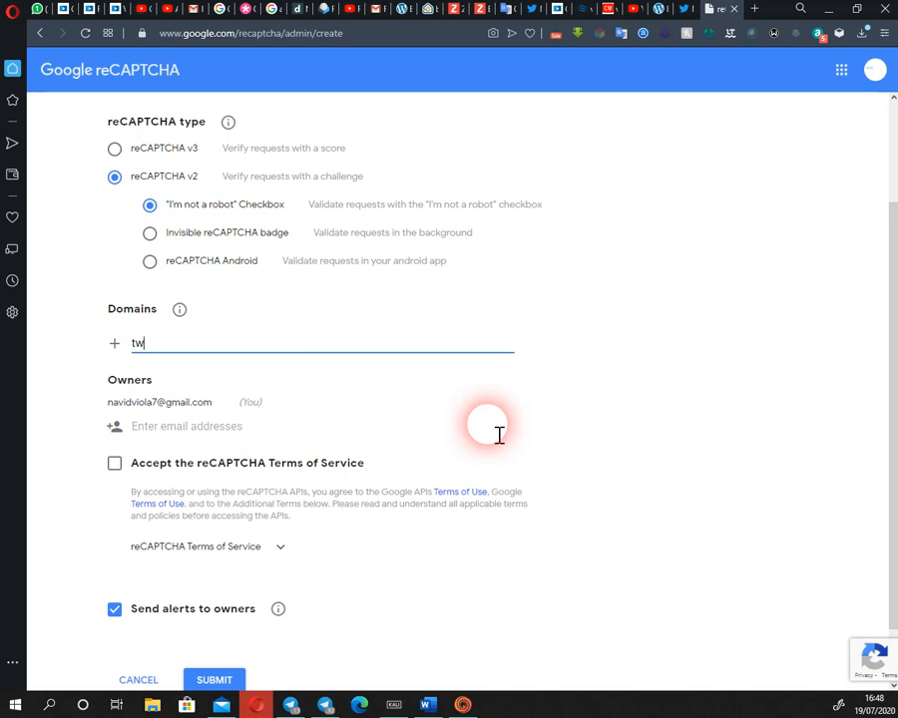
pyautogui.write('itterg')
pyautogui.write('com,')
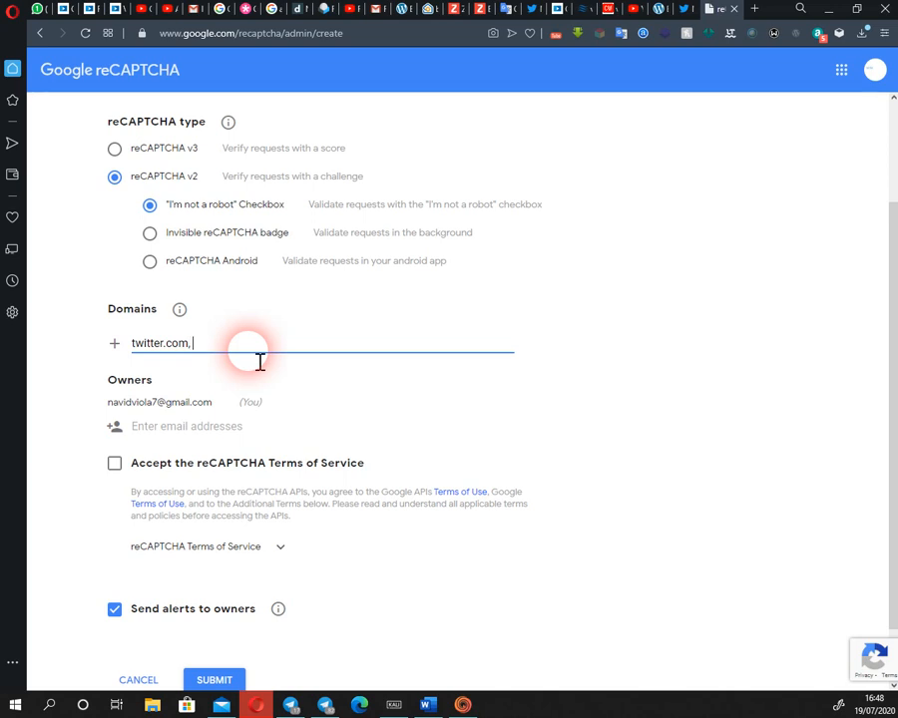
# Replace the domain entry with techtik.com.
pyautogui.press('BackSpace')
pyautogui.press('BackSpace')
pyautogui.press('BackSpace')
pyautogui.press('BackSpace')
pyautogui.press('BackSpace')
pyautogui.press('BackSpace')
pyautogui.press('BackSpace')
pyautogui.press('BackSpace')
pyautogui.press('BackSpace')
pyautogui.write('er')
pyautogui.write('.com')
pyautogui.press('BackSpace')
pyautogui.write('techtik.com')
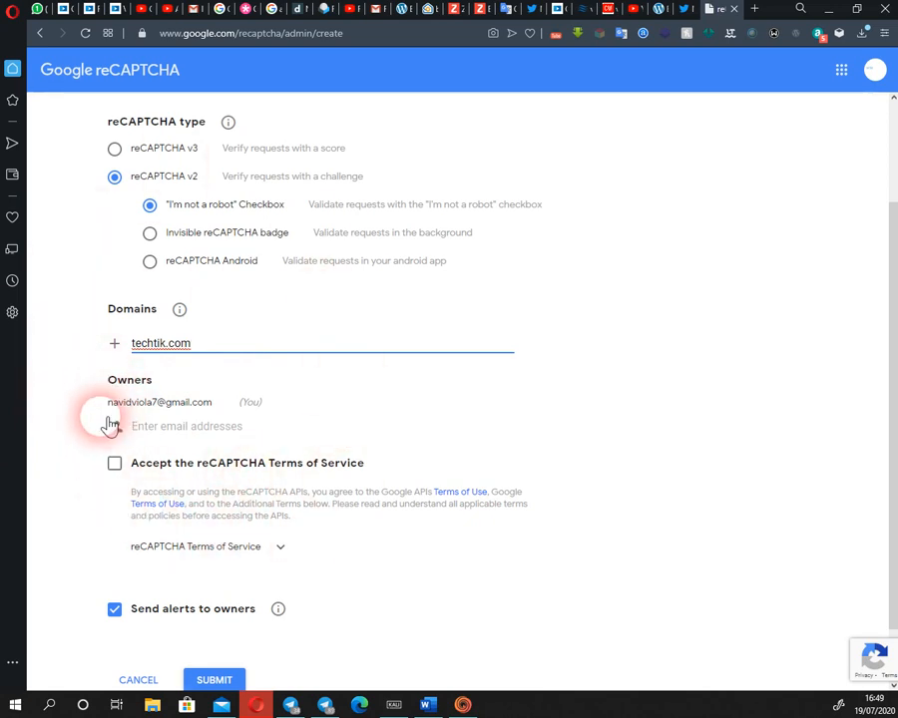
# Accept the reCAPTCHA Terms of Service without adding another owner, and expand the full terms to review the completed form.
pyautogui.click(205, 436)
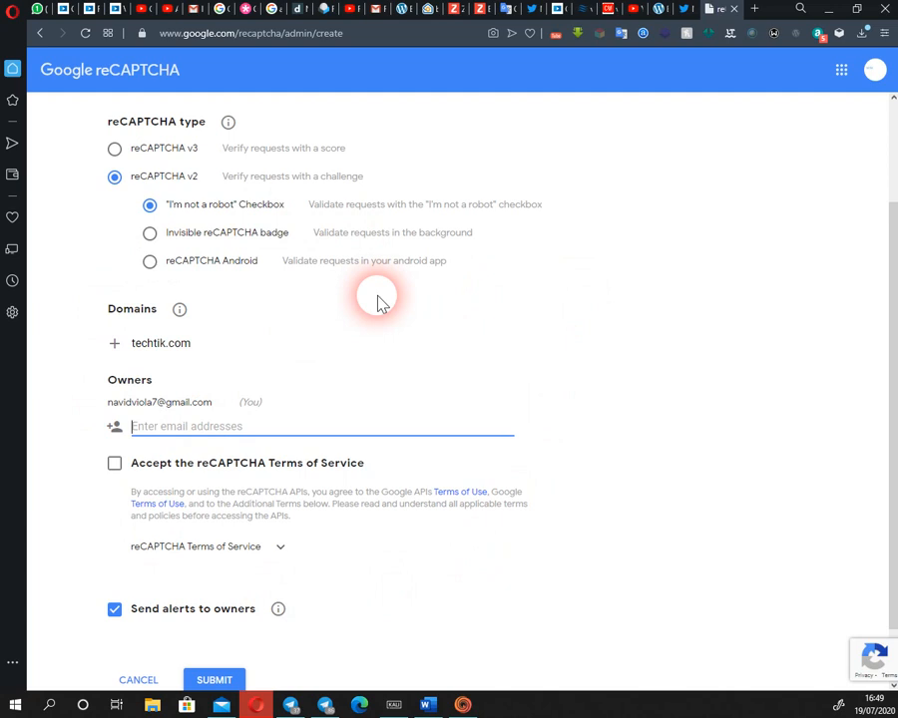
pyautogui.scroll(-1, 449, 361)
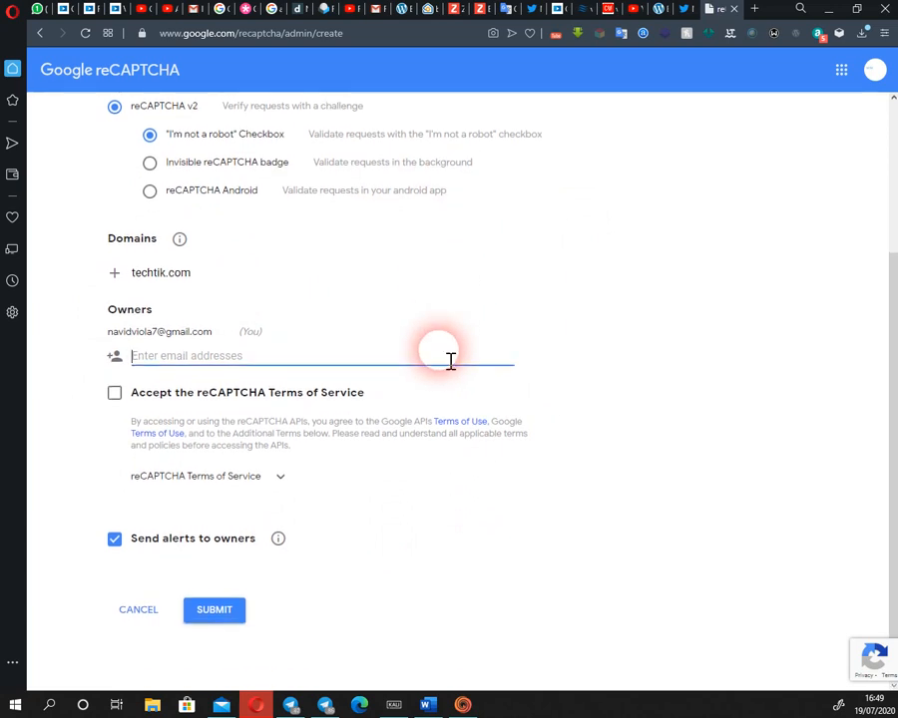
pyautogui.click(118, 395)
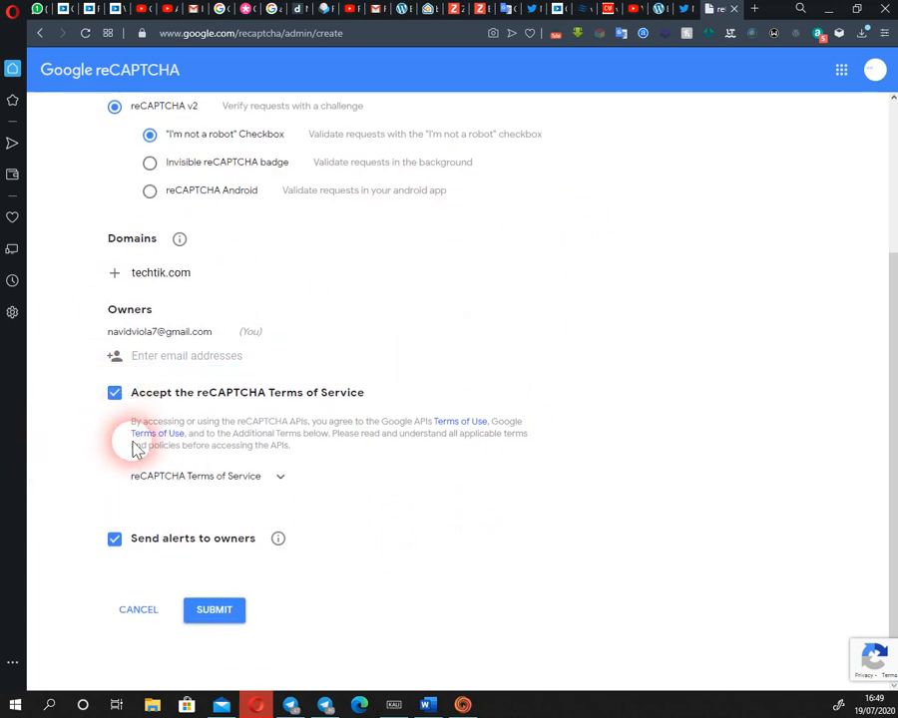
pyautogui.click(282, 476)
pyautogui.click(282, 481)
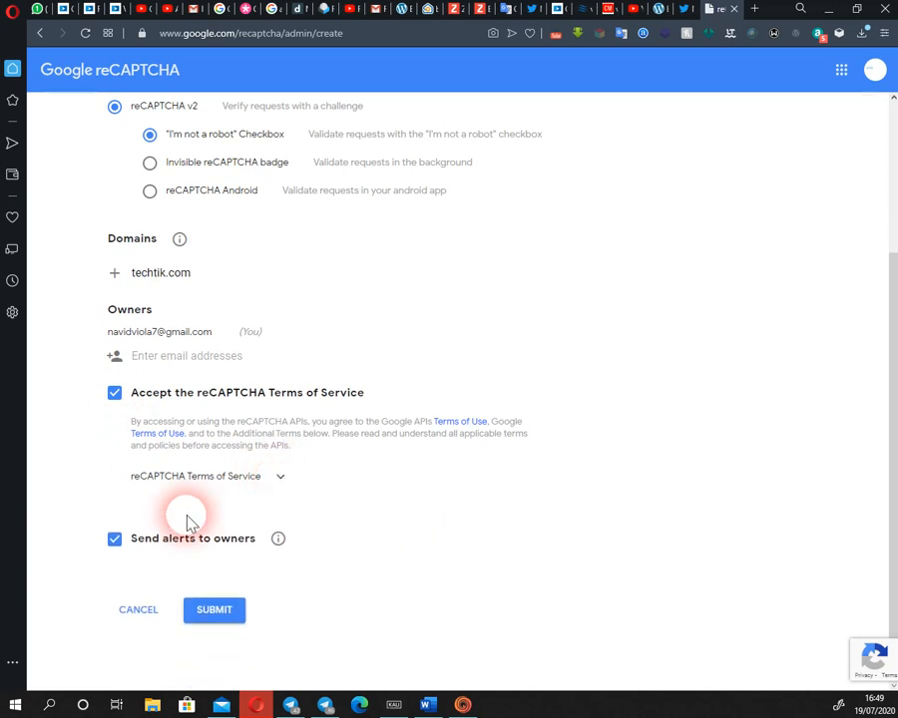
pyautogui.click(286, 481)
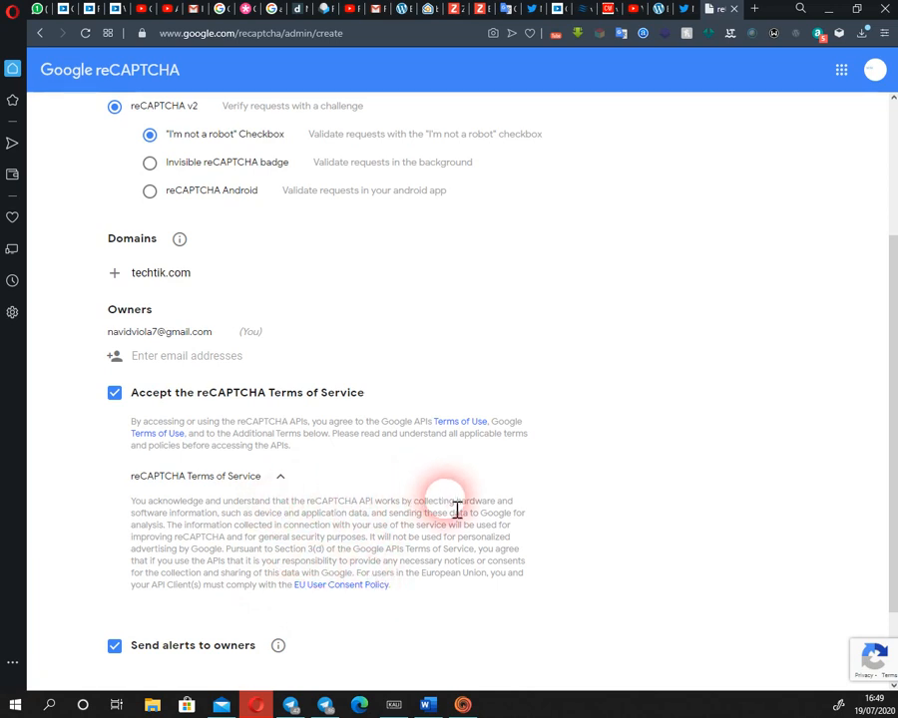
pyautogui.scroll(2, 434, 411)
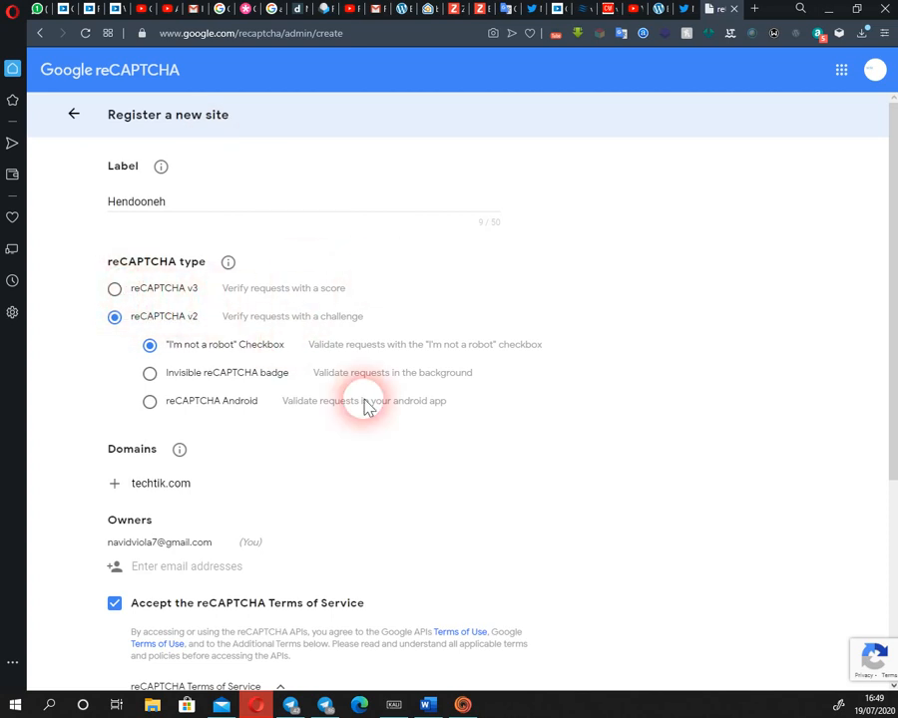
pyautogui.scroll(-3, 557, 291)
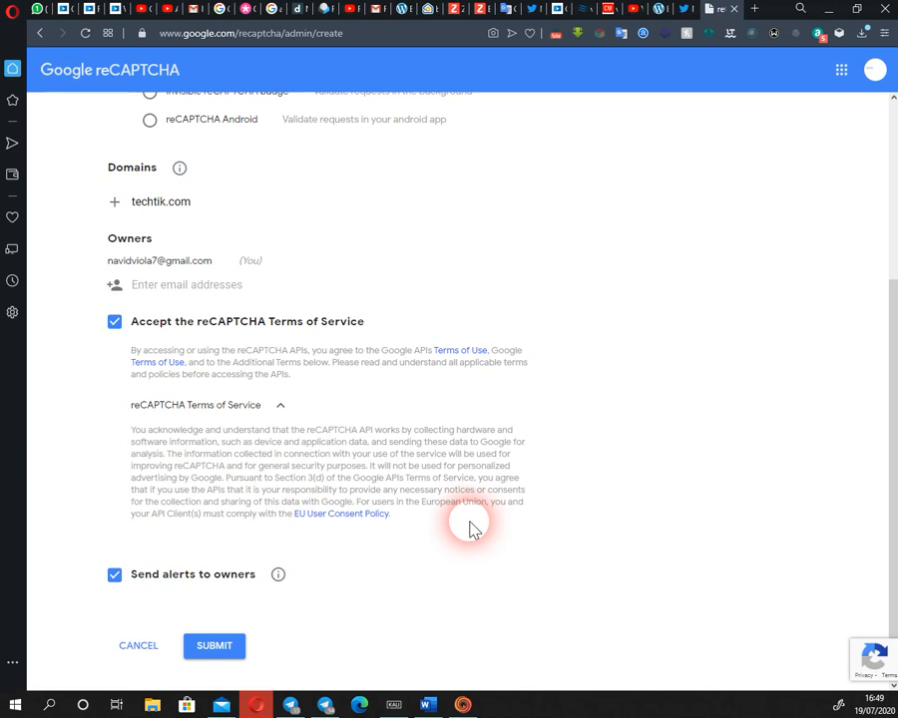
# Review the completed registration form from the "Send alerts to owners" option back to the label, keeping owner alerts enabled.
pyautogui.moveTo(281, 578)
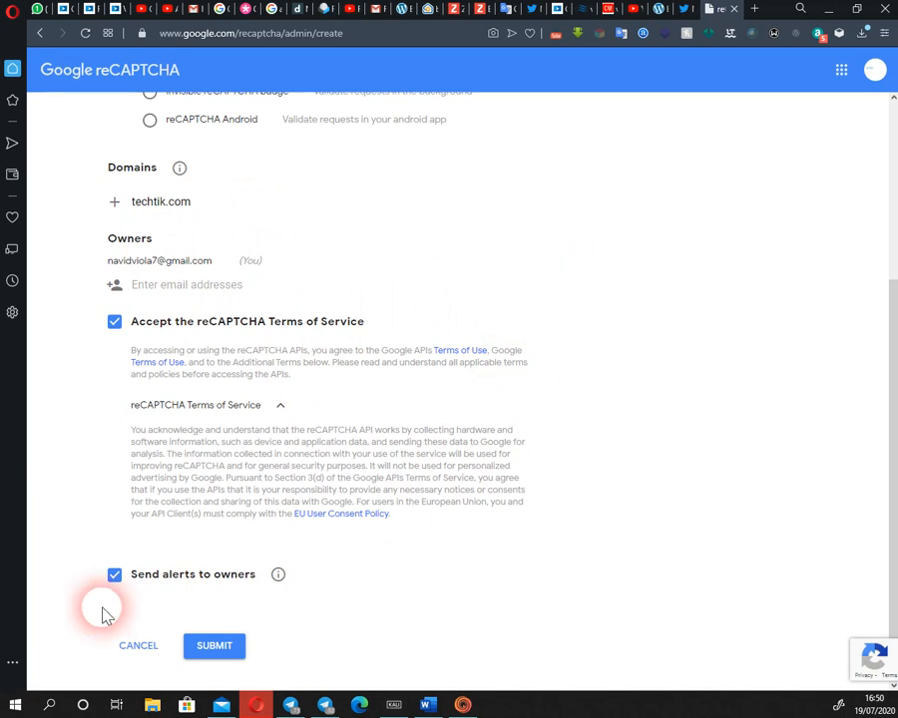
pyautogui.click(115, 576)
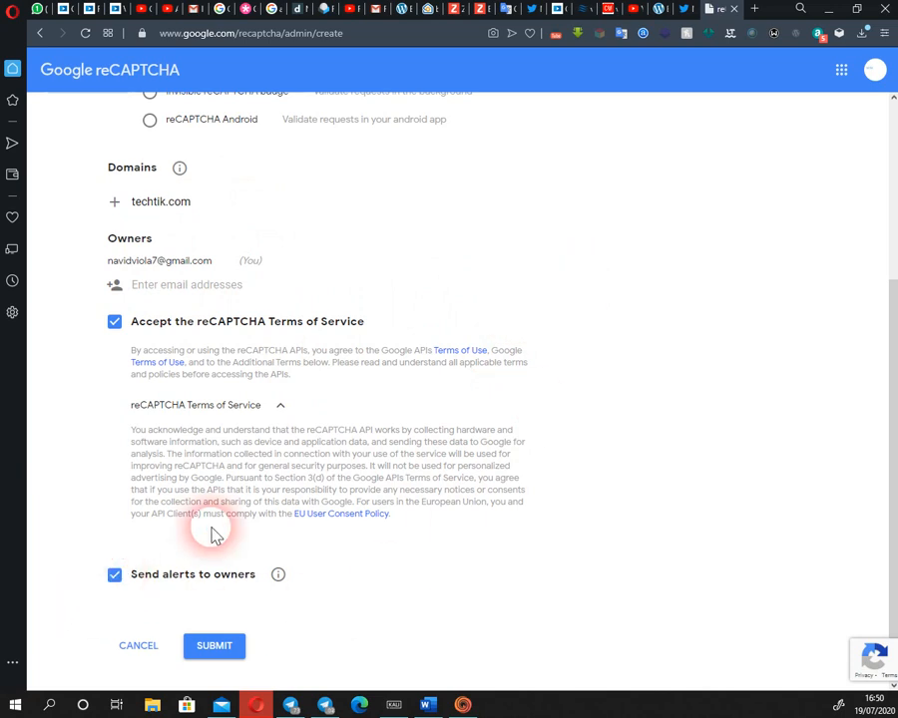
pyautogui.scroll(-1, 299, 599)
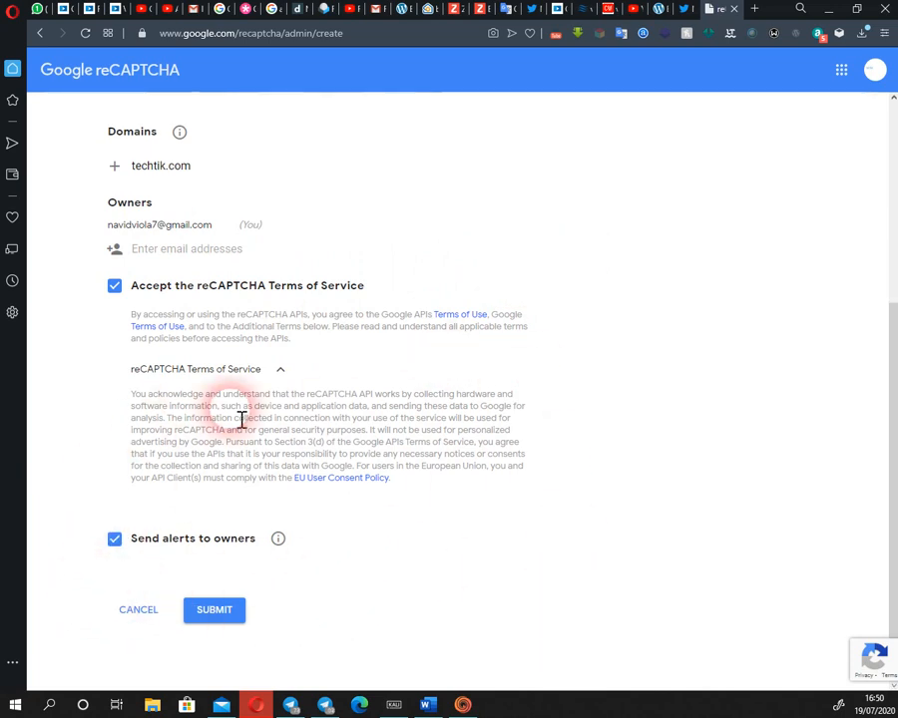
pyautogui.scroll(3, 249, 418)
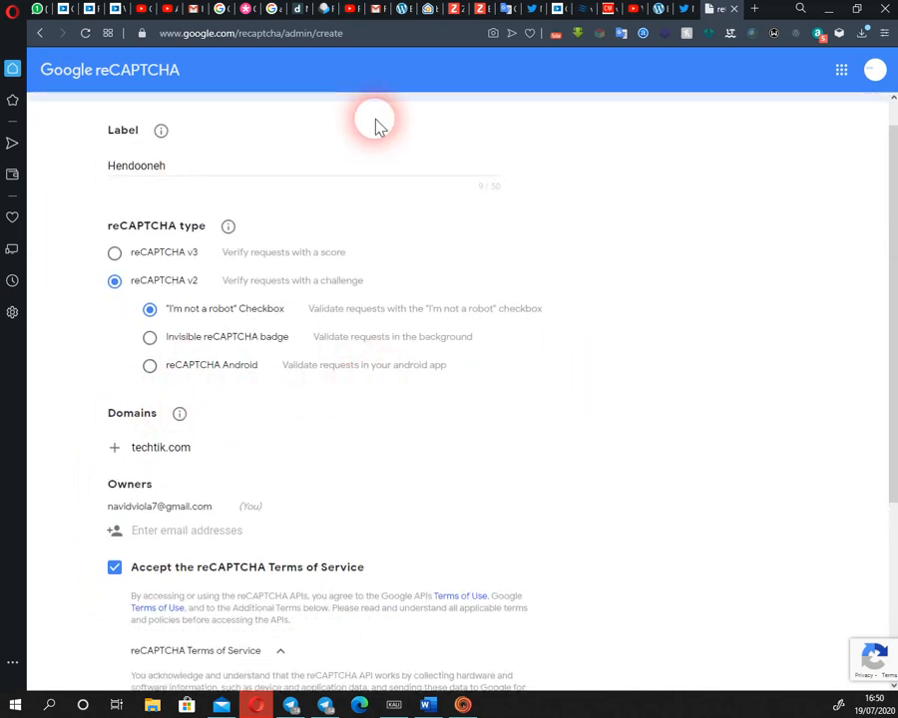
pyautogui.scroll(1, 300, 329)
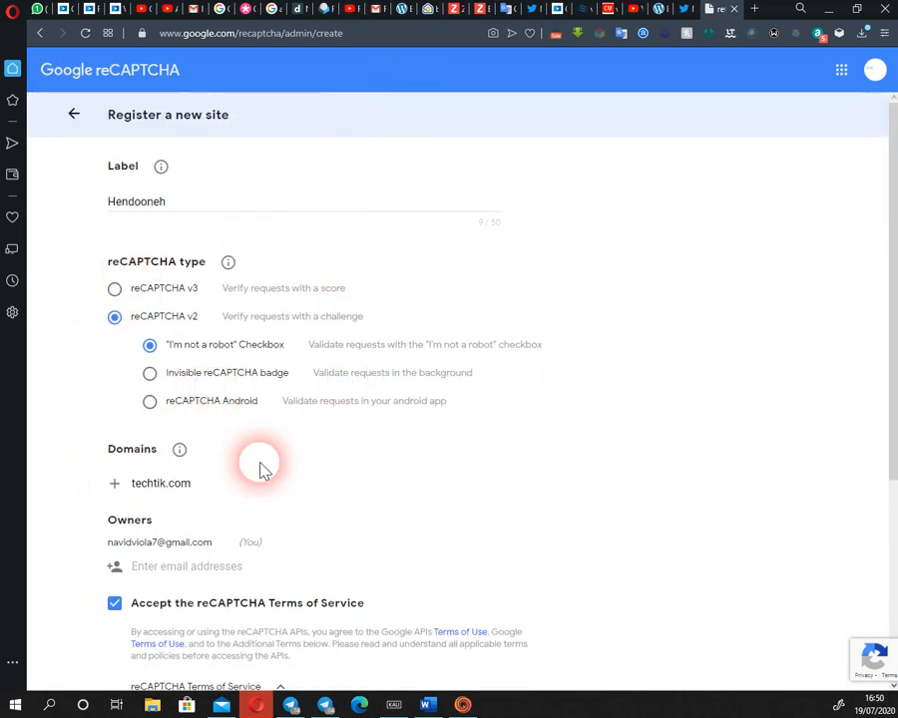
# Compare the form with the reCAPTCHA v3 type, returning to reCAPTCHA v2 with the "I'm not a robot" Checkbox.
pyautogui.moveTo(196, 207); pyautogui.dragTo(42, 206)
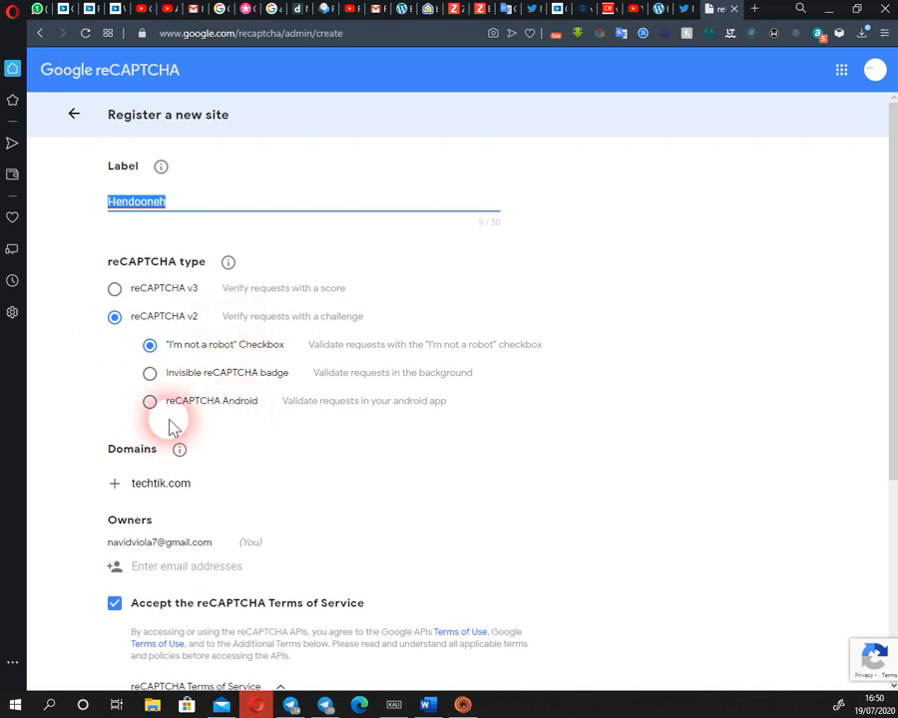
pyautogui.click(165, 296)
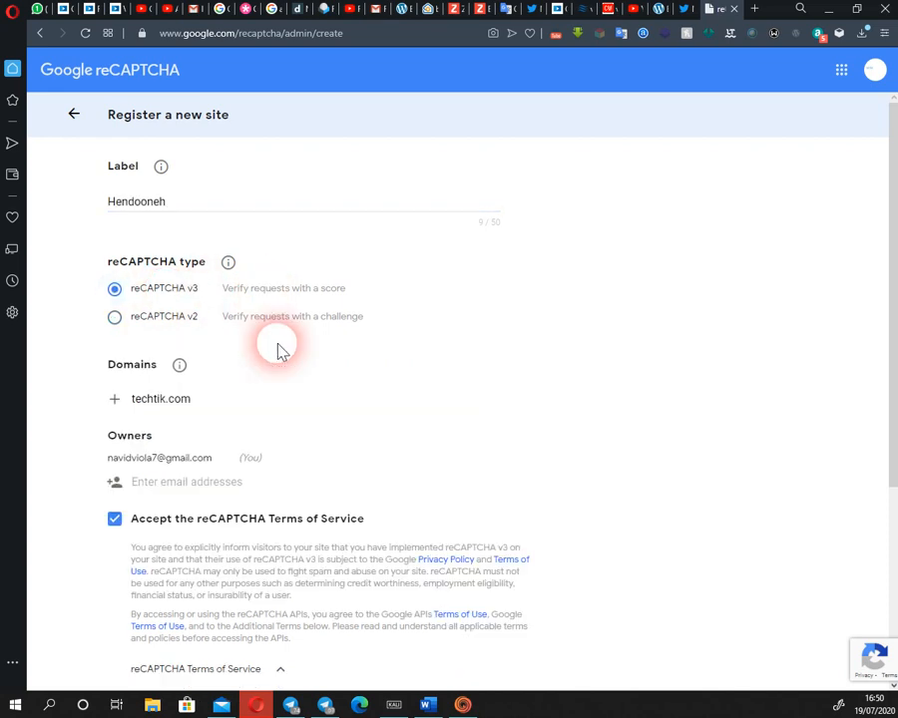
pyautogui.click(160, 320)
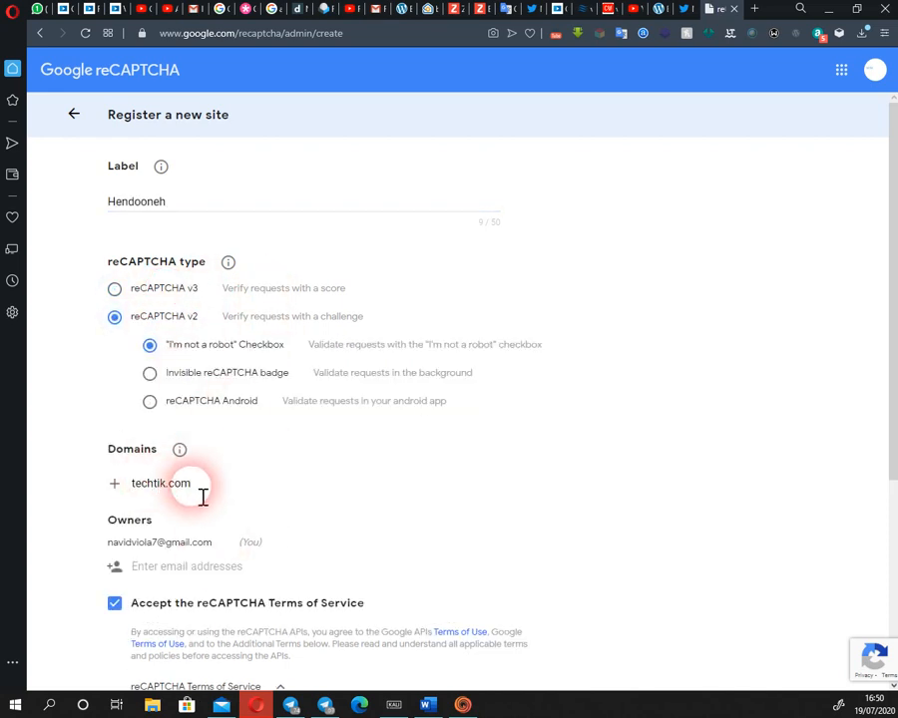
# Add and remove the techtik.com domain entry, re-enter techtik.com, and submit the site registration.
pyautogui.click(116, 485)
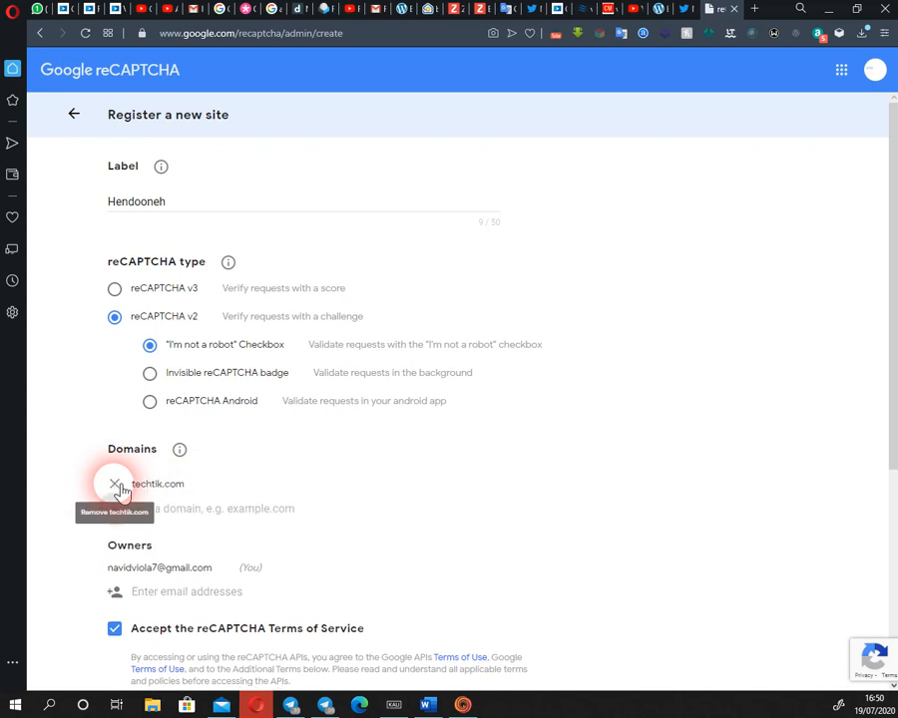
pyautogui.click(216, 512)
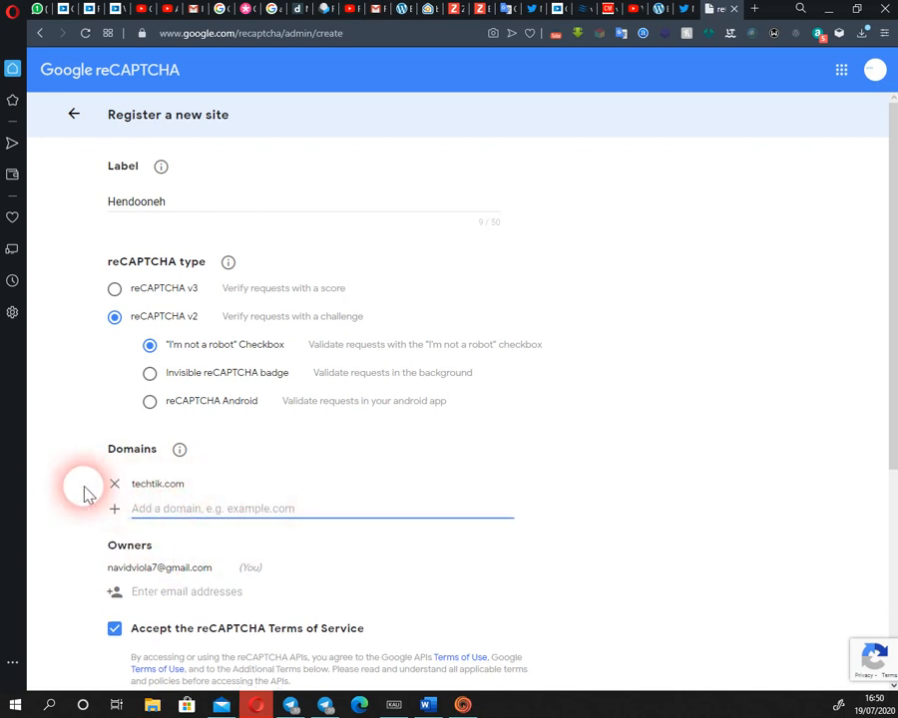
pyautogui.click(114, 484)
pyautogui.click(213, 491)
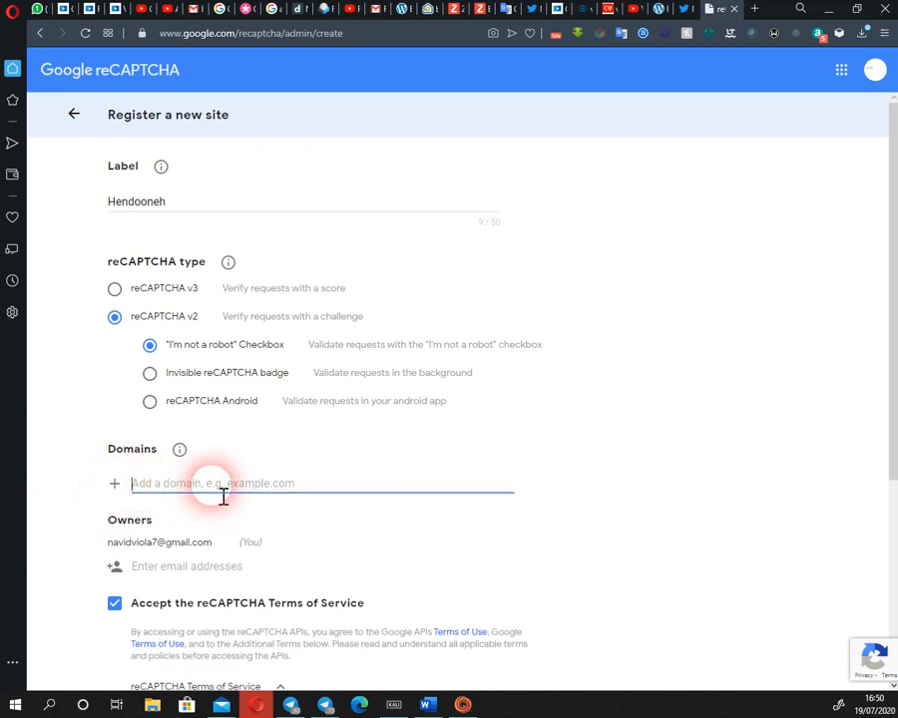
pyautogui.write('techtik.com')
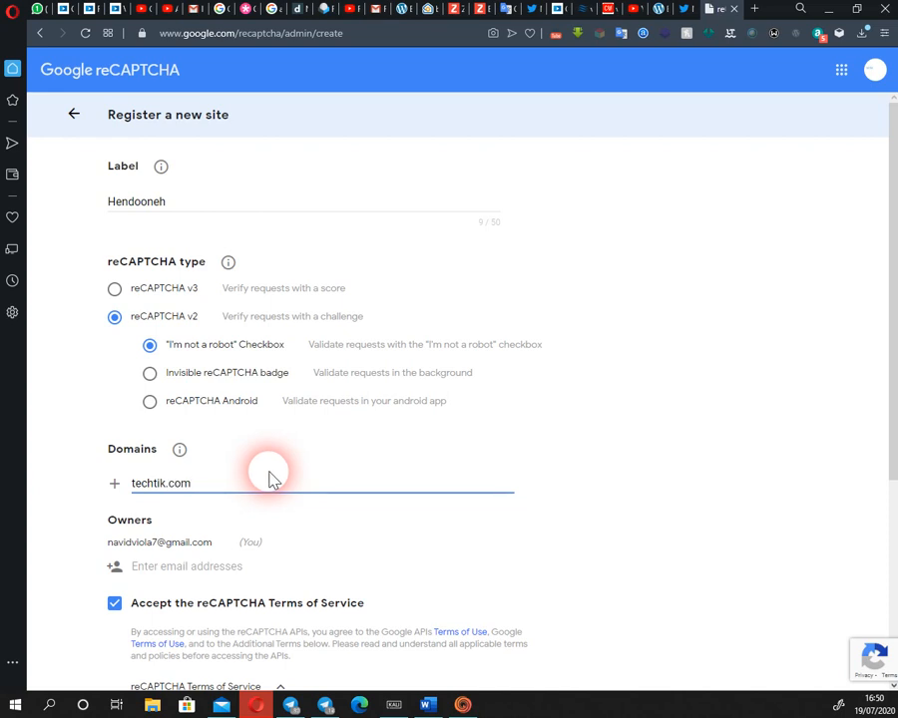
pyautogui.scroll(-3, 272, 480)
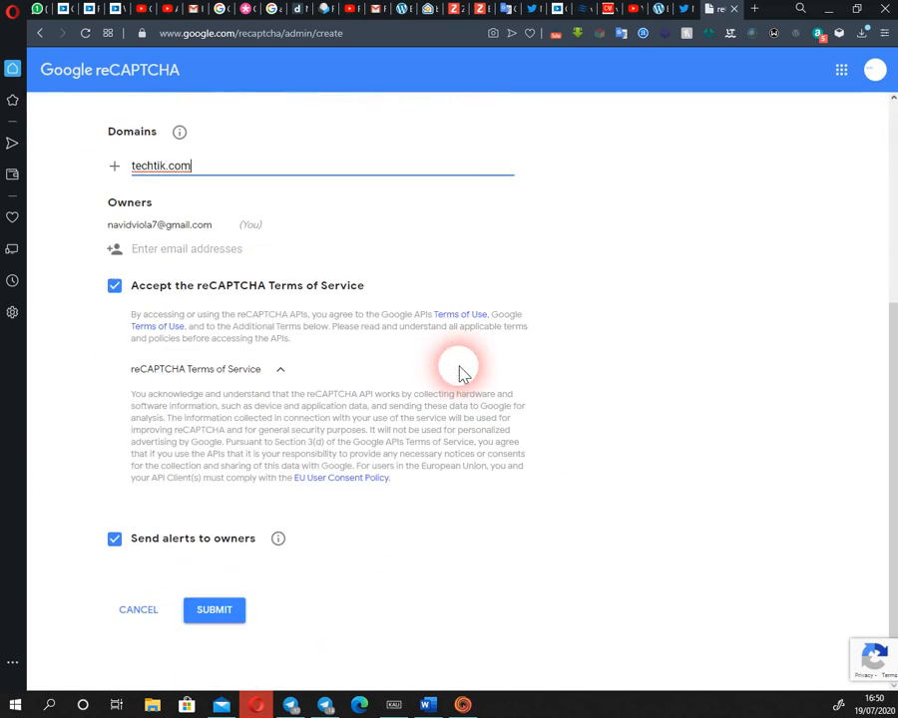
pyautogui.click(221, 611)
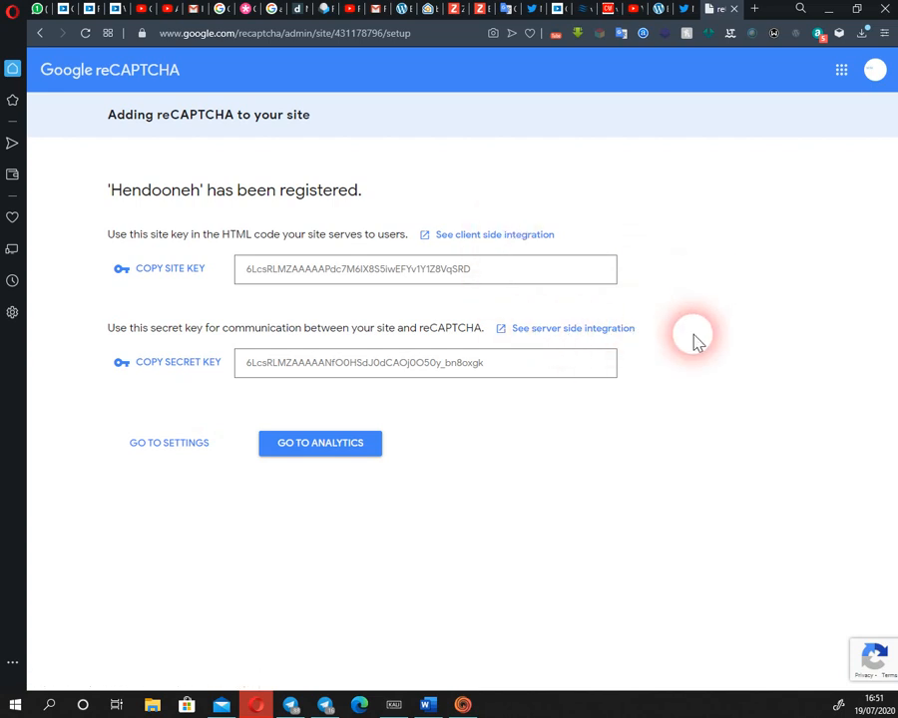
# Open the client-side integration guide and highlight the sample HTML for automatically rendering the reCAPTCHA widget.
pyautogui.click(551, 238)
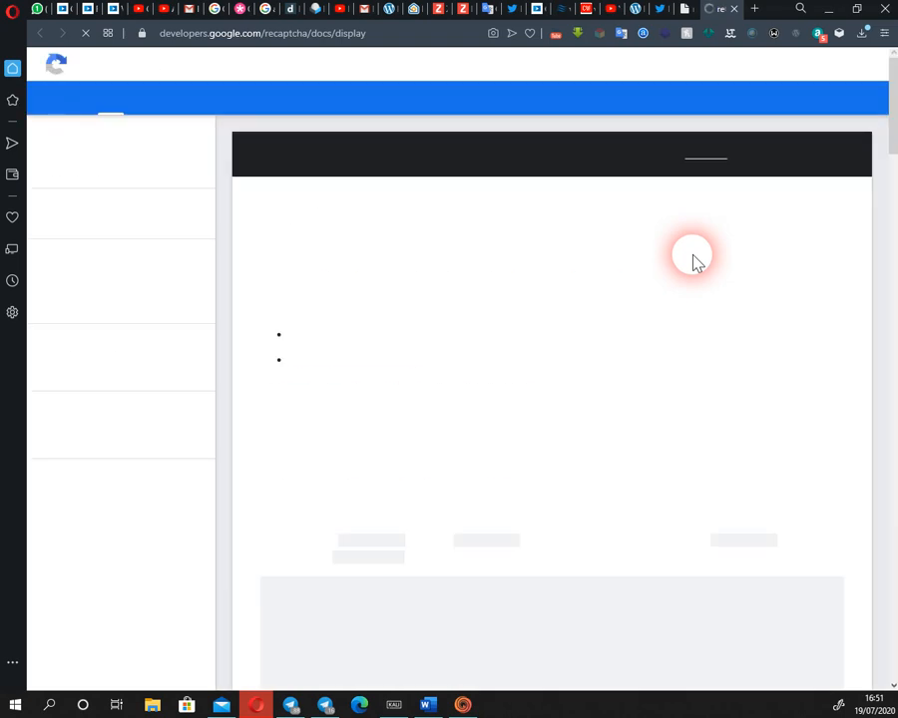
pyautogui.scroll(-3, 695, 261)
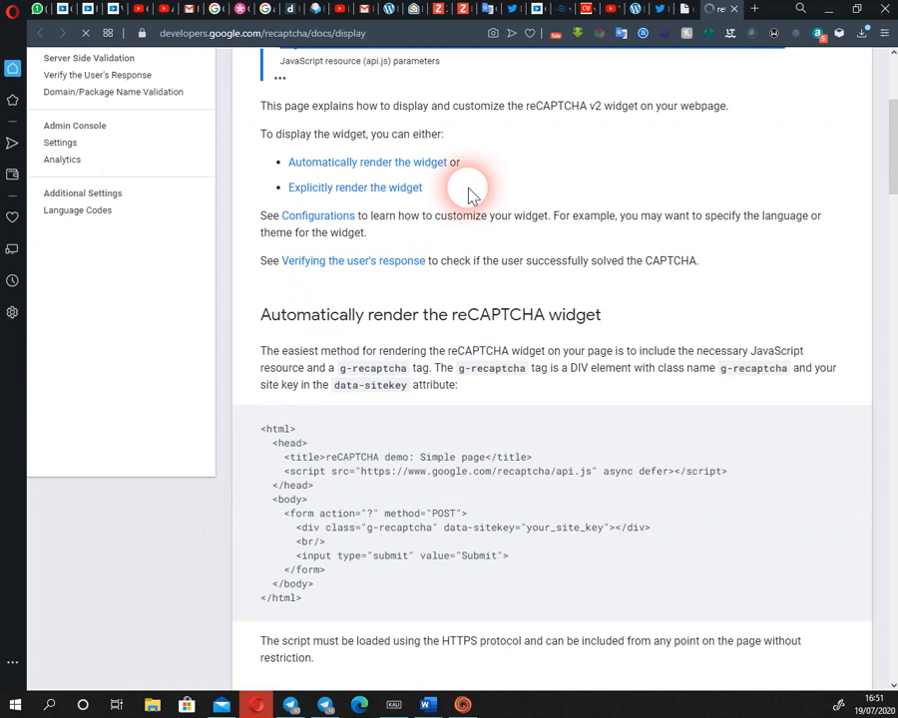
pyautogui.scroll(-4, 465, 215)
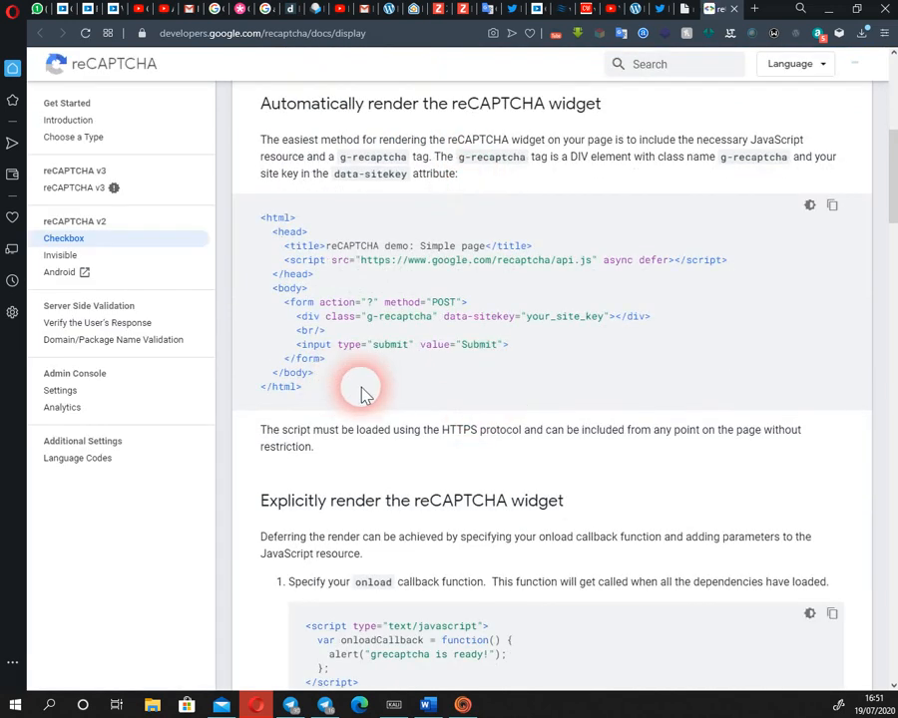
pyautogui.moveTo(371, 391); pyautogui.dragTo(245, 220)
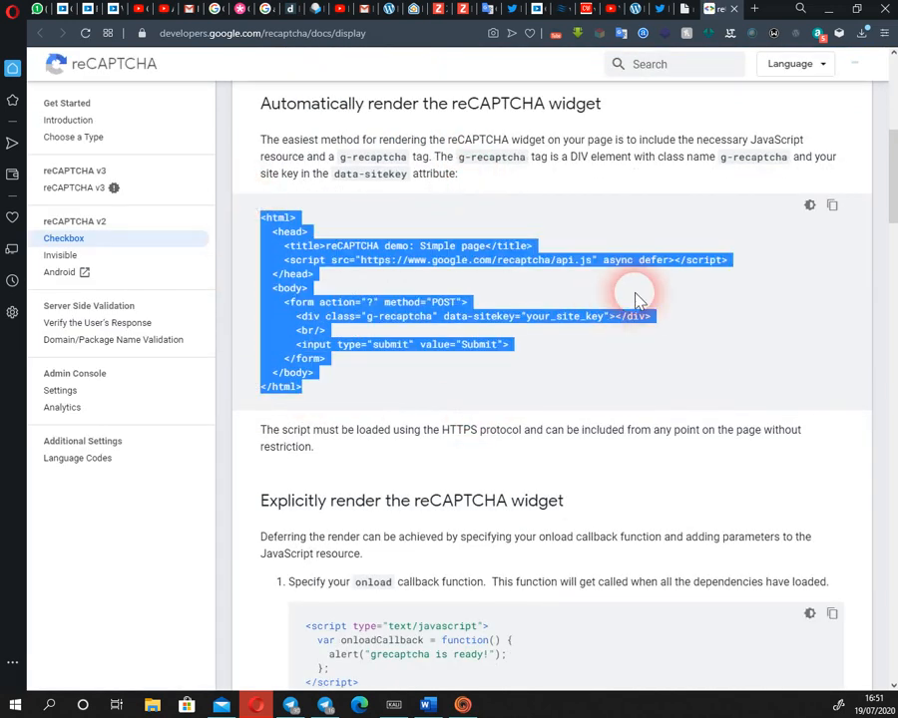
# Examine the explicit rendering instructions, configuration parameters and multiple-widget code examples in the reCAPTCHA v2 guide.
pyautogui.scroll(-2, 639, 299)
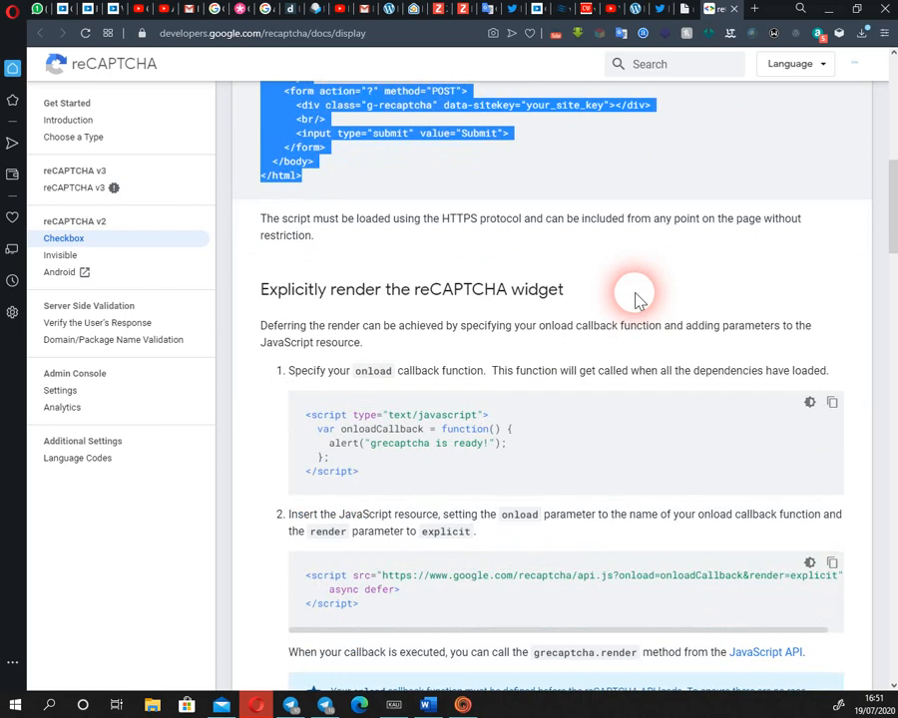
pyautogui.scroll(-7, 638, 299)
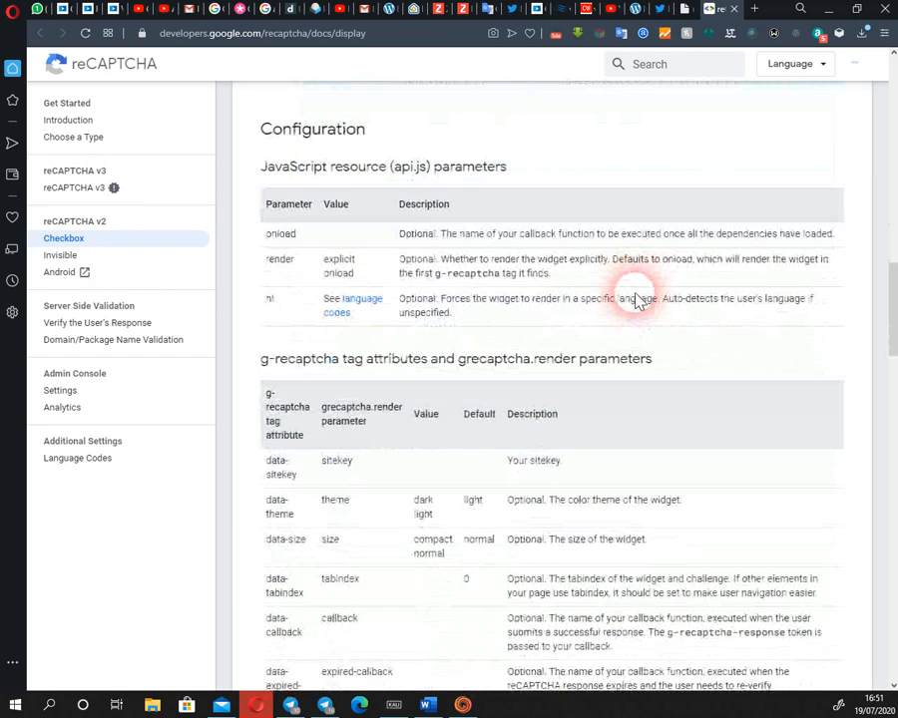
pyautogui.scroll(-12, 639, 299)
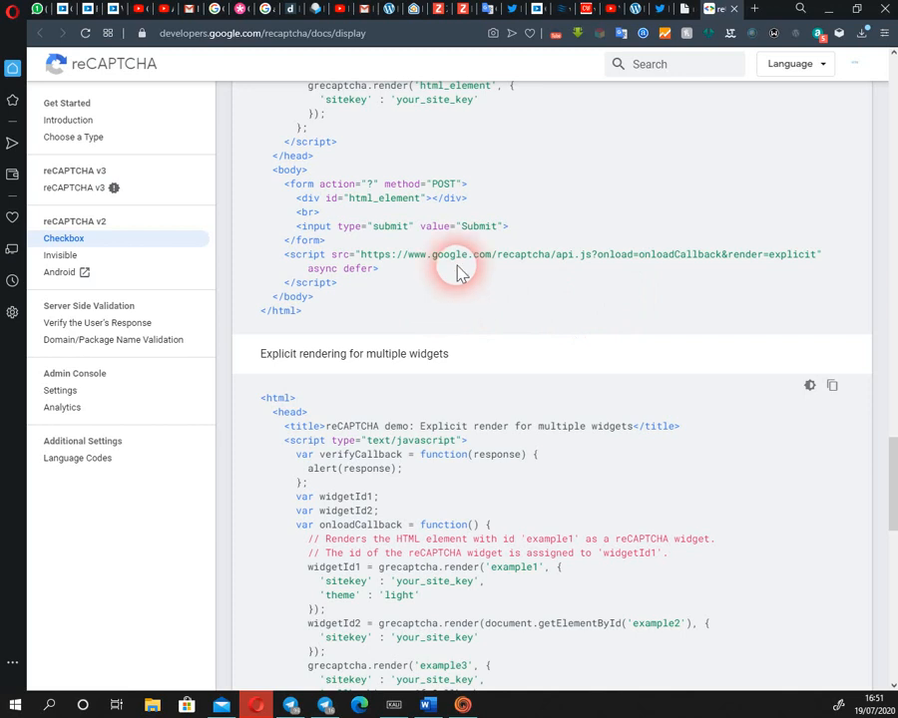
pyautogui.scroll(-8, 505, 312)
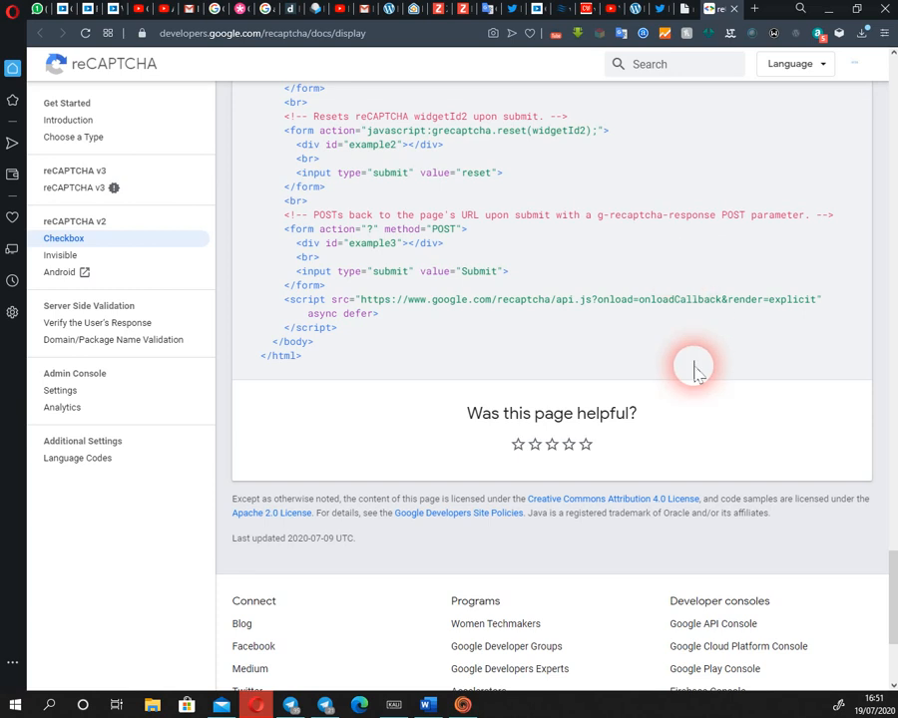
pyautogui.scroll(2, 655, 337)
pyautogui.scroll(3, 655, 339)
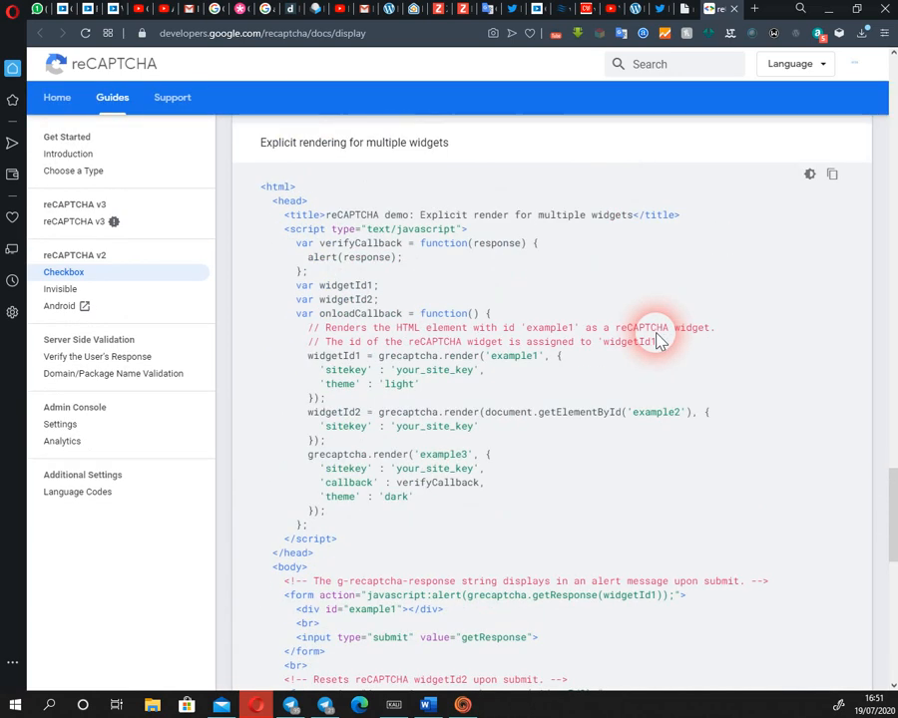
pyautogui.scroll(1, 665, 342)
pyautogui.scroll(-2, 661, 341)
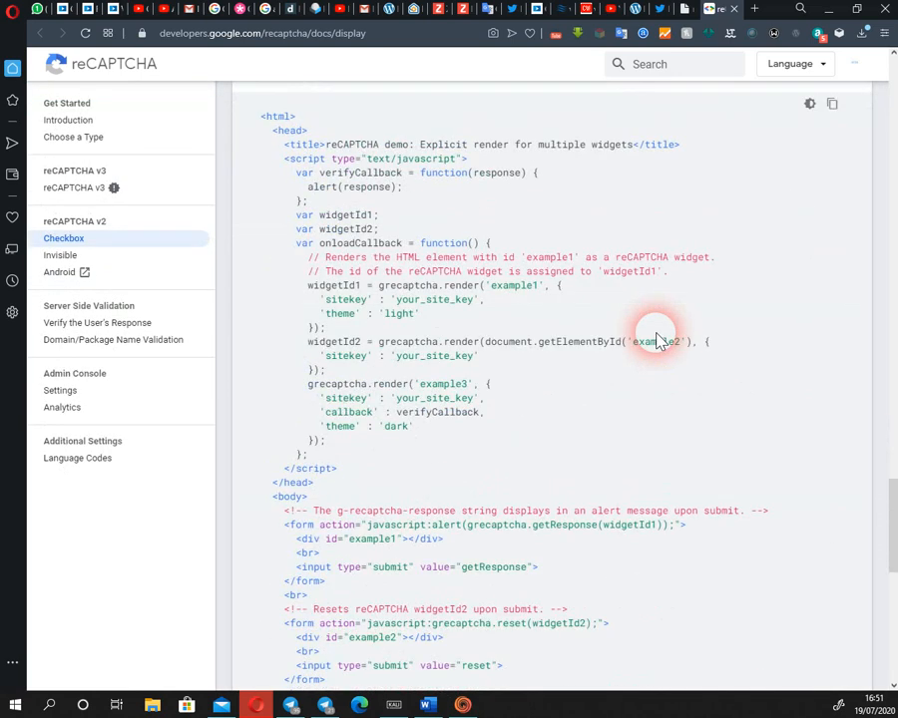
pyautogui.scroll(15, 656, 341)
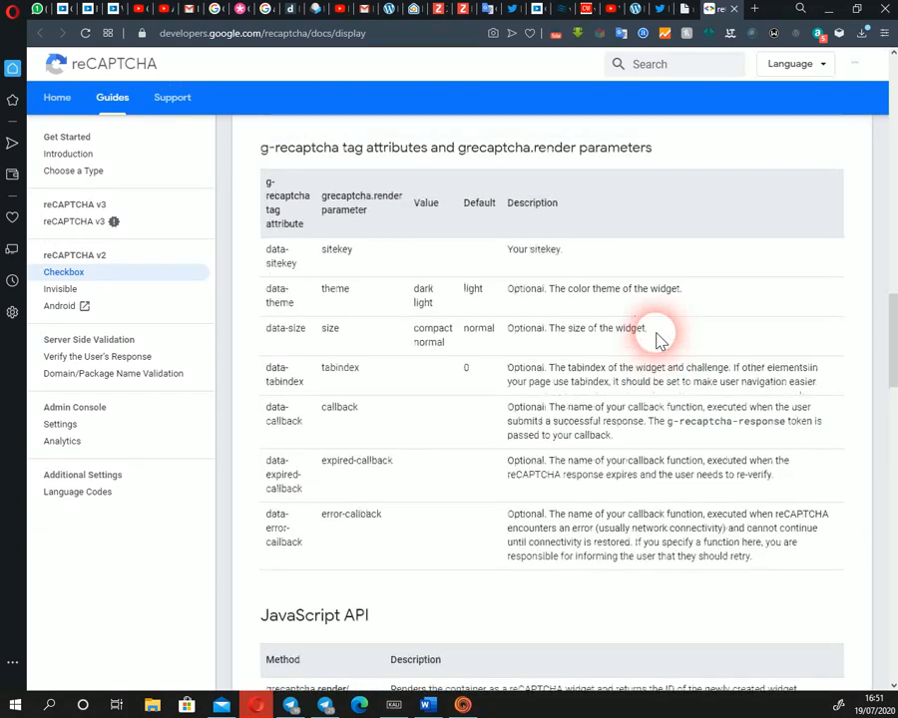
pyautogui.scroll(10, 543, 315)
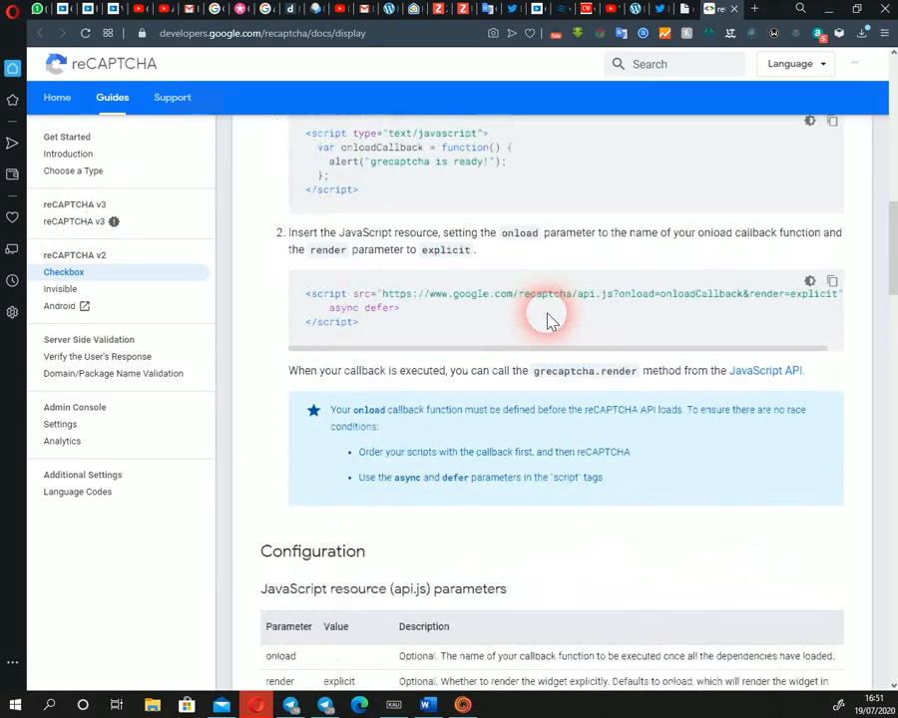
pyautogui.scroll(6, 547, 315)
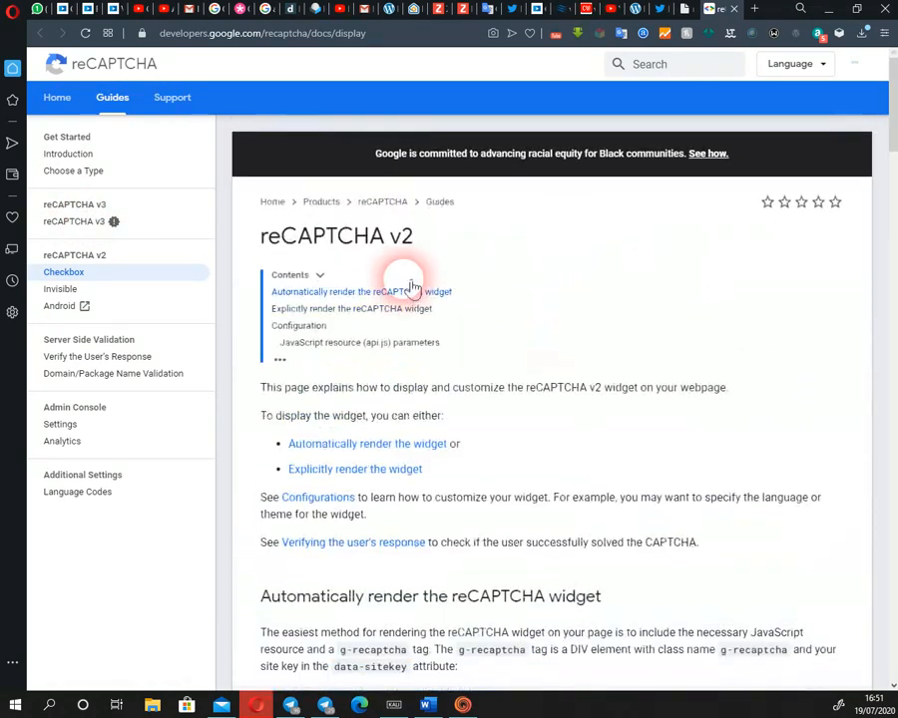
# Examine the reCAPTCHA v3 guide's button binding, programmatic invocation and verification response sections, and close the documentation.
pyautogui.click(85, 228)
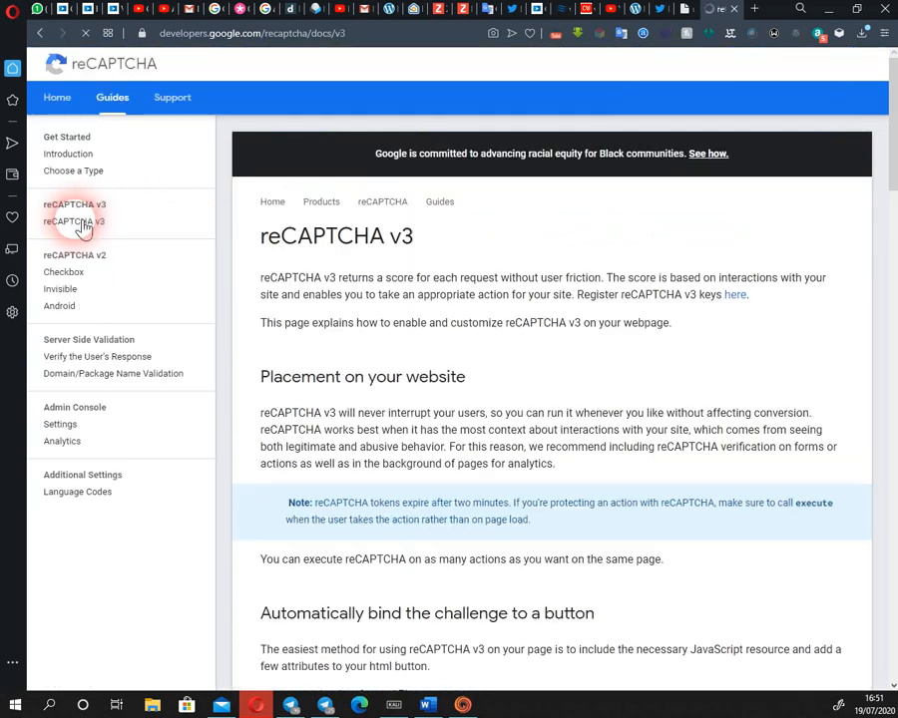
pyautogui.scroll(-10, 609, 355)
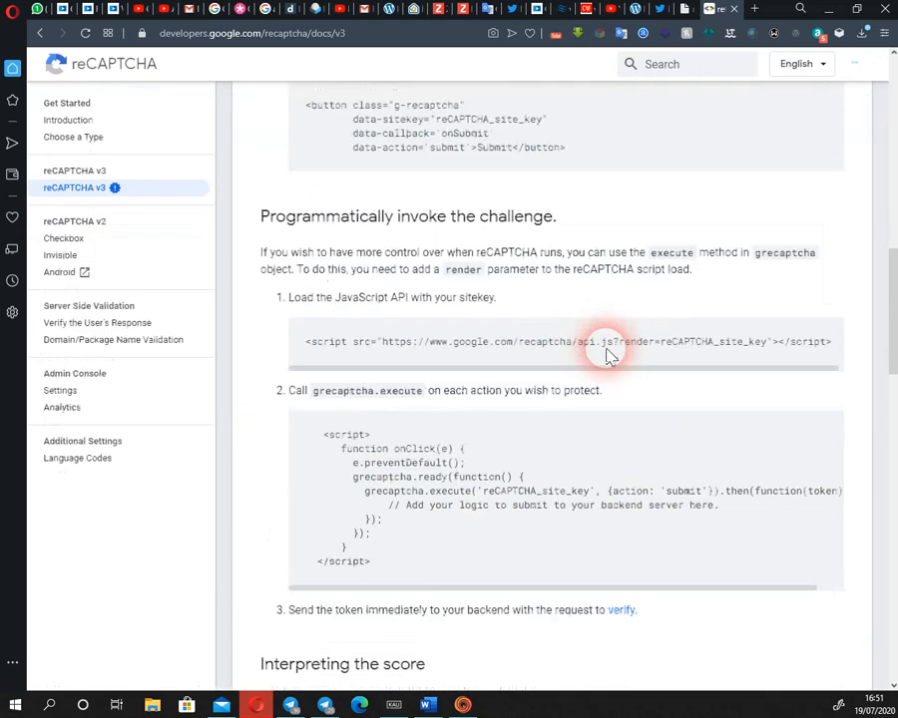
pyautogui.scroll(5, 609, 355)
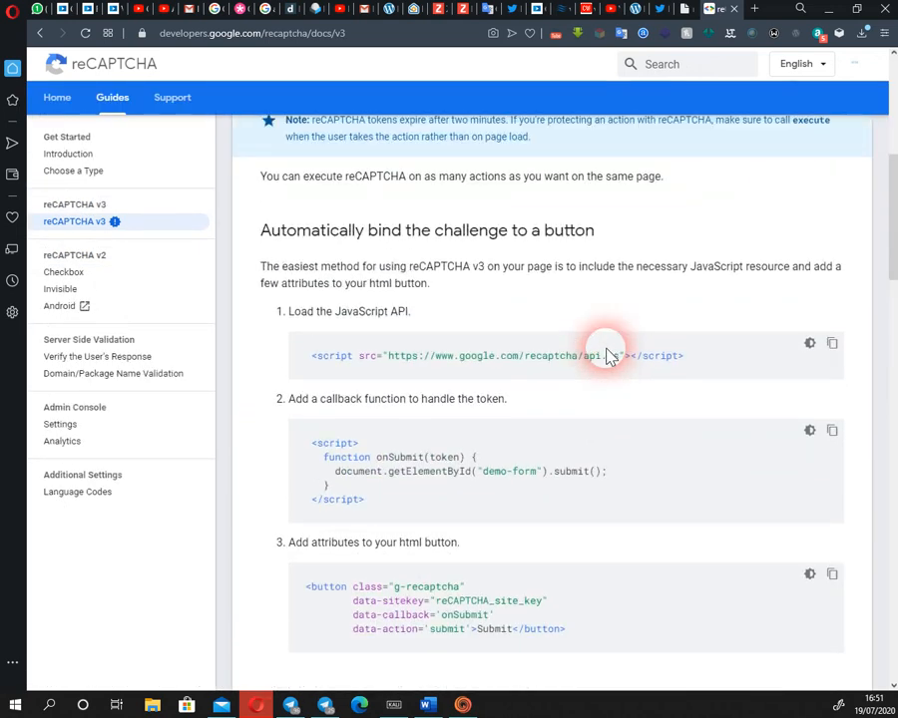
pyautogui.scroll(-1, 608, 356)
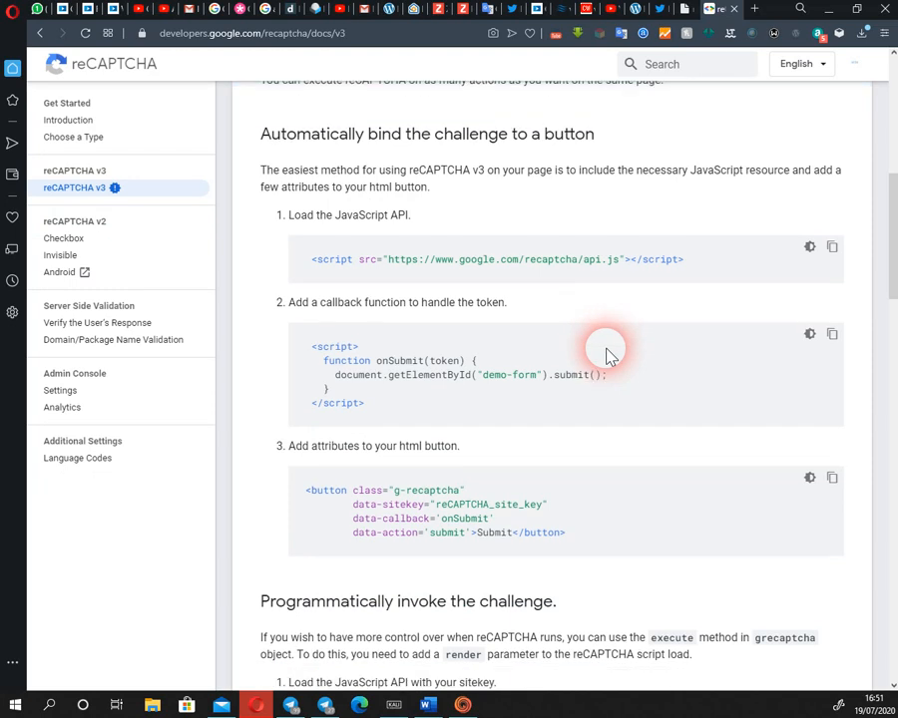
pyautogui.scroll(-4, 605, 356)
pyautogui.scroll(-5, 642, 355)
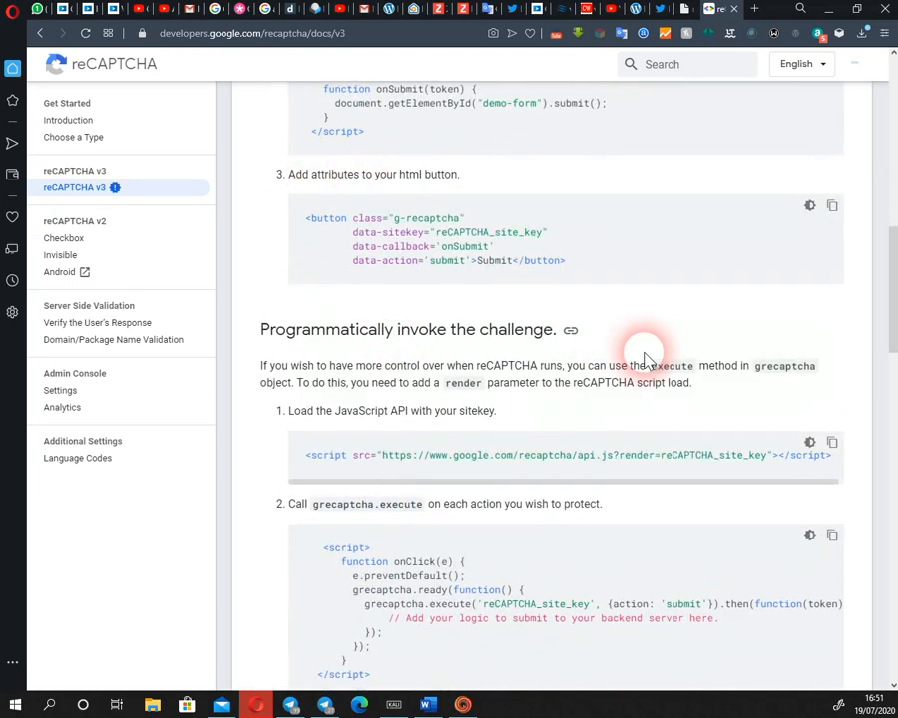
pyautogui.scroll(-13, 592, 239)
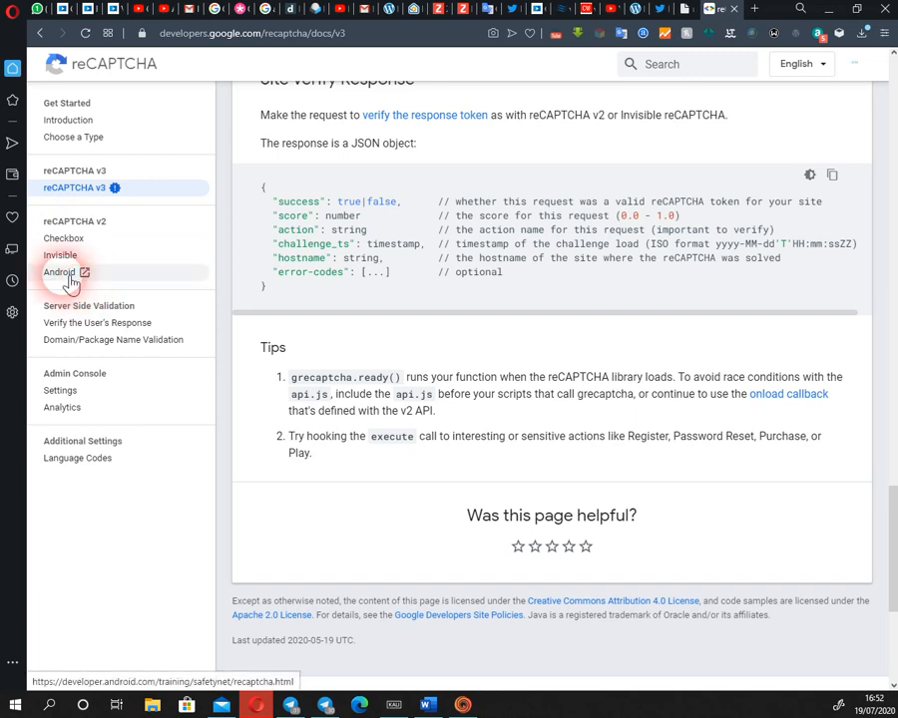
pyautogui.scroll(15, 664, 399)
pyautogui.scroll(10, 666, 397)
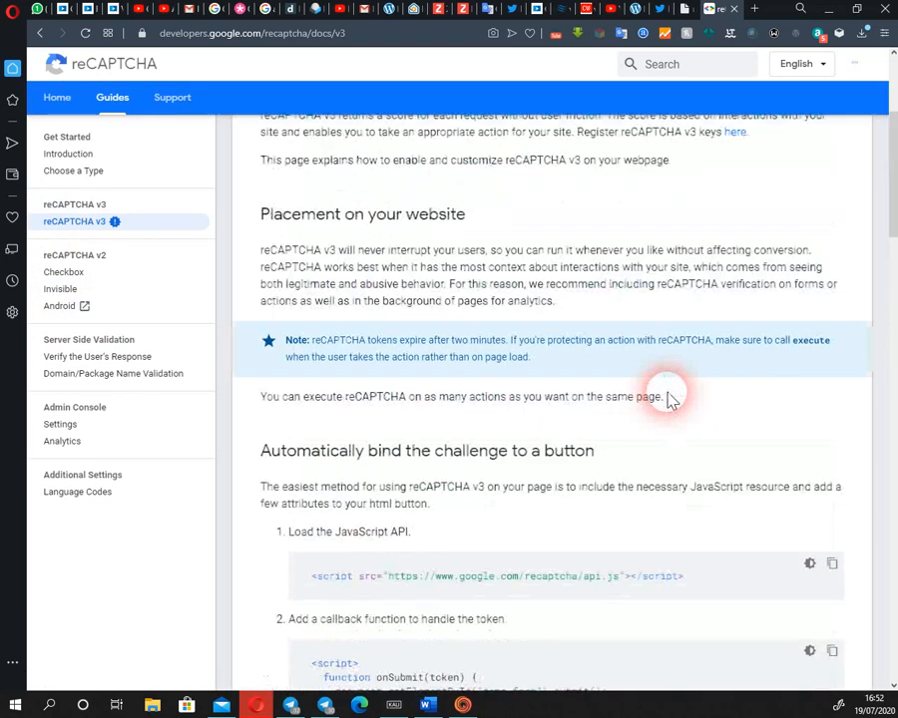
pyautogui.click(734, 10)
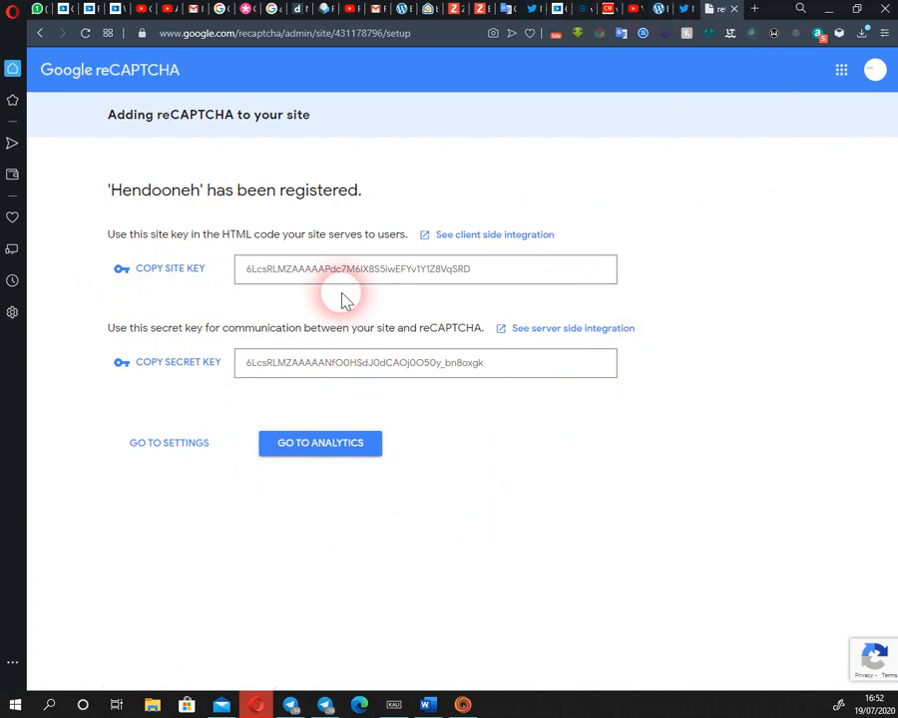
# Switch to the open bitjoo.com page and go to the site's WordPress dashboard.
pyautogui.click(660, 12)
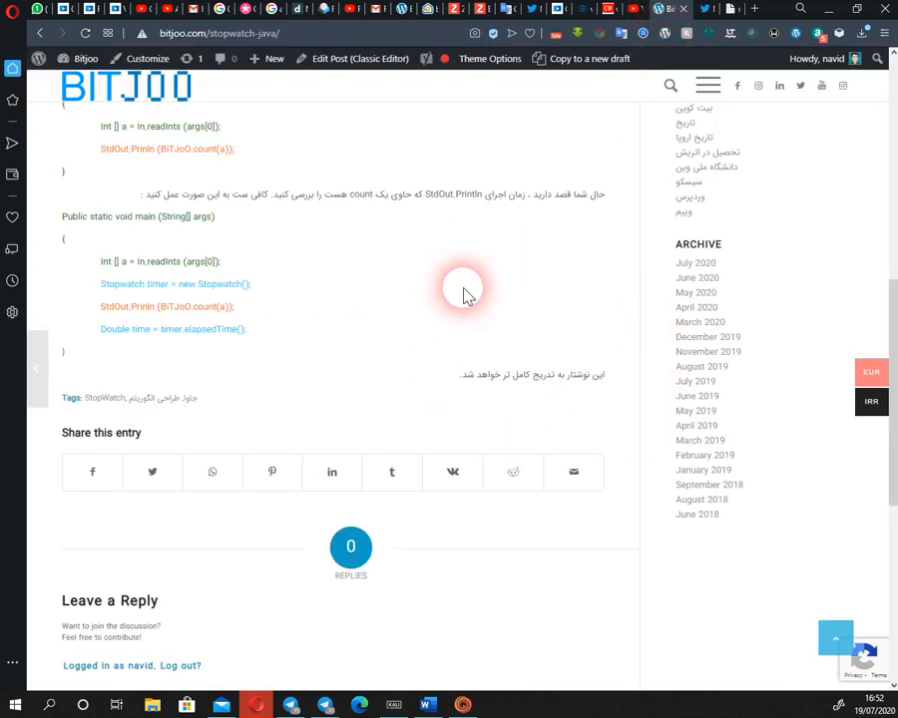
pyautogui.scroll(4, 464, 295)
pyautogui.scroll(3, 506, 269)
pyautogui.moveTo(77, 62)
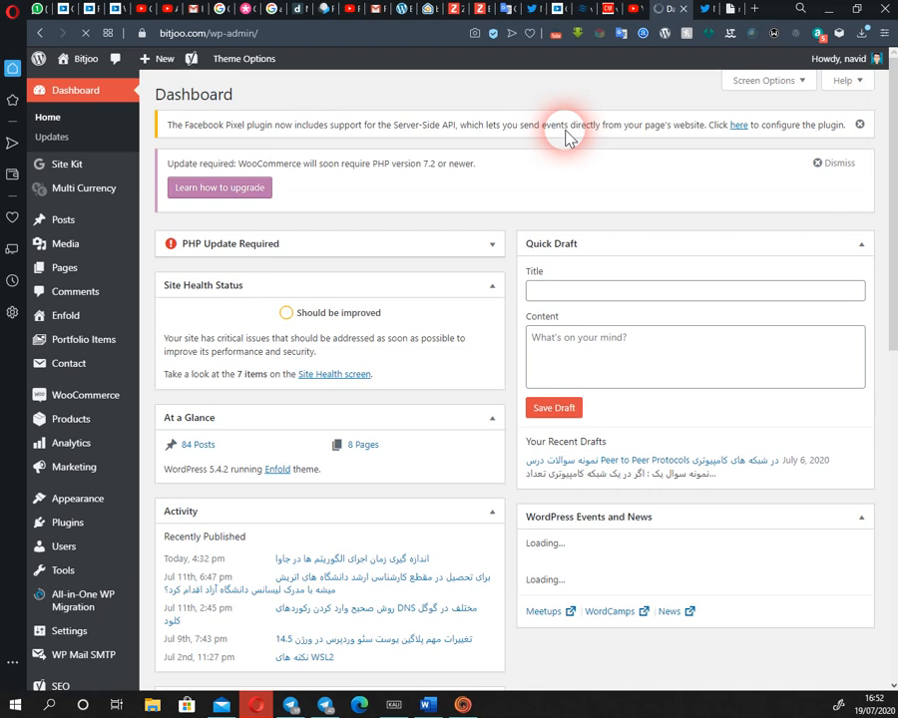
pyautogui.scroll(-3, 576, 139)
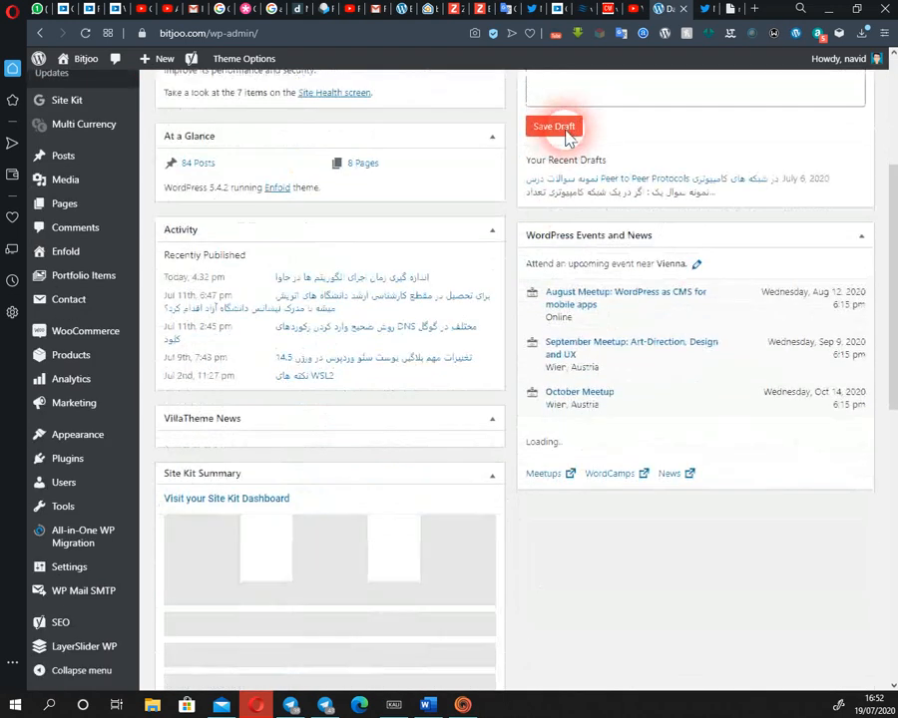
pyautogui.scroll(1, 575, 138)
pyautogui.scroll(4, 574, 137)
pyautogui.scroll(-2, 564, 136)
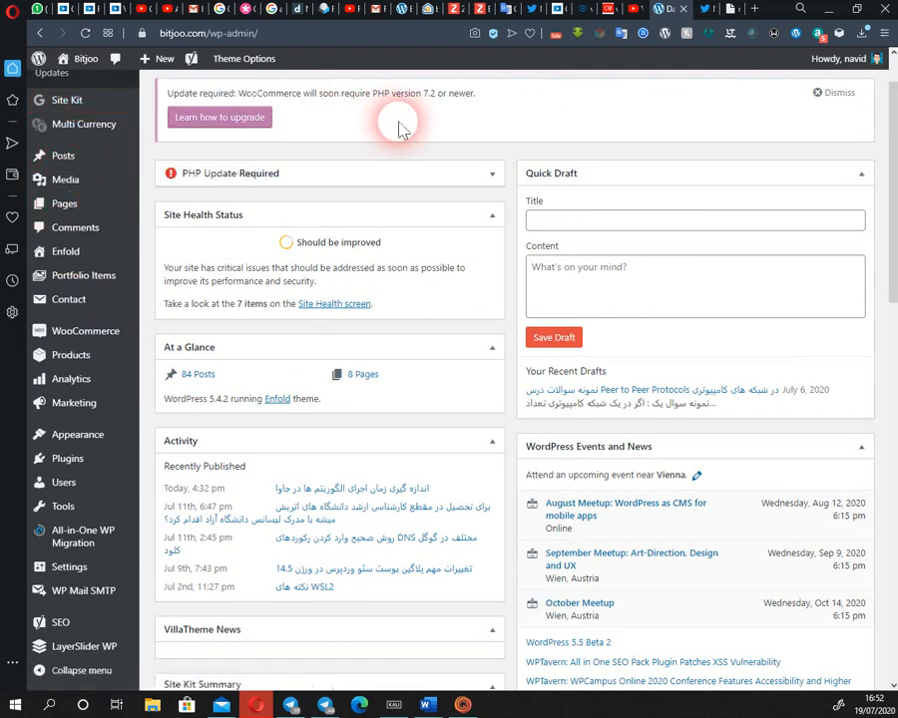
pyautogui.scroll(1, 419, 157)
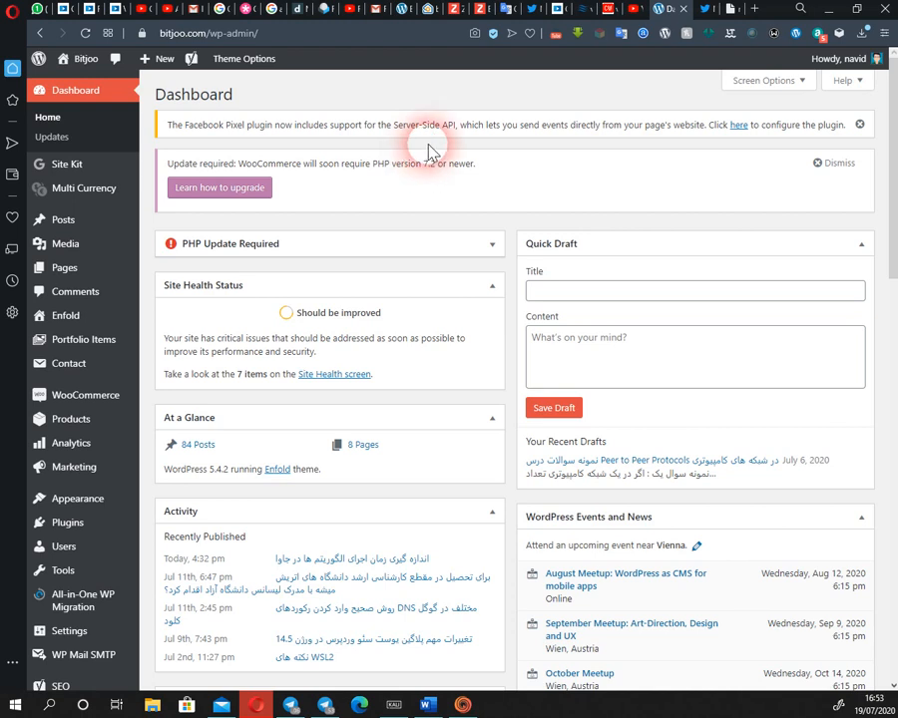
# Open the Enfold theme options and go to the Google Services settings.
pyautogui.moveTo(262, 70)
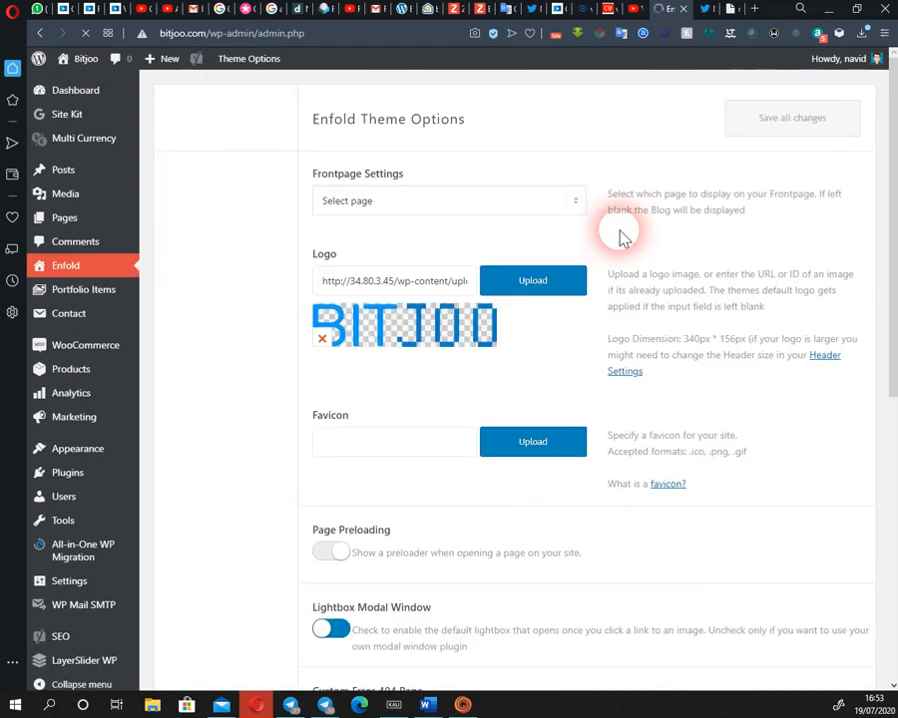
pyautogui.scroll(-2, 708, 299)
pyautogui.scroll(-3, 709, 305)
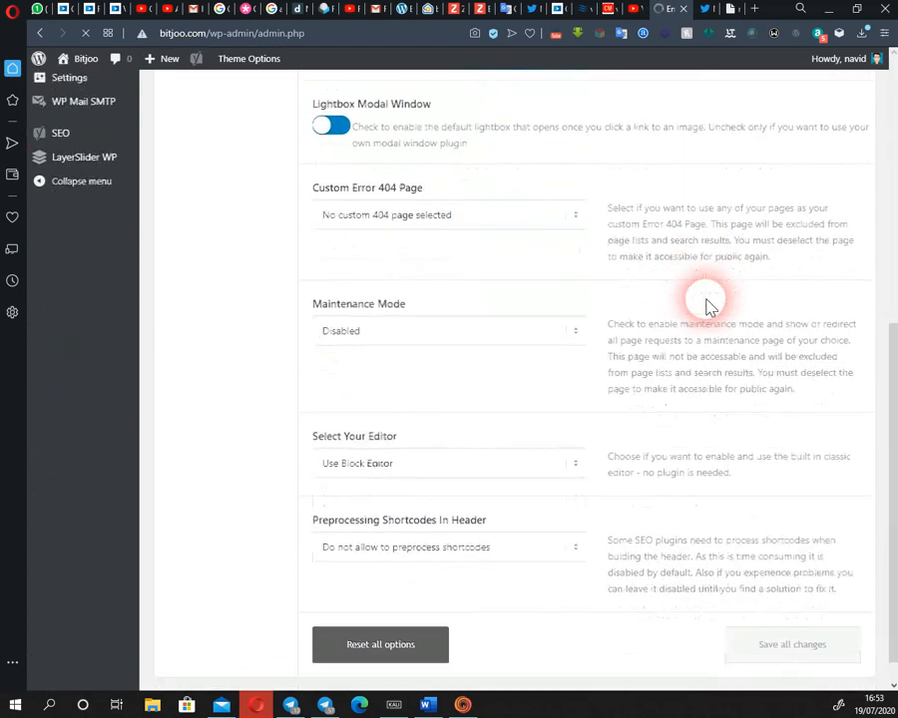
pyautogui.scroll(-4, 718, 309)
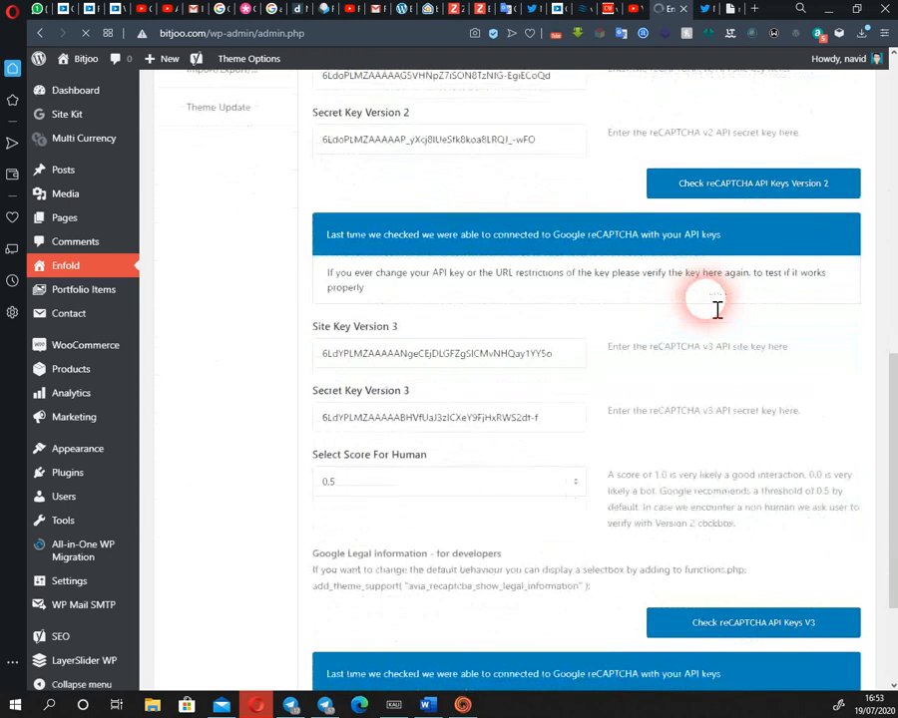
# Examine the Google ReCAPTCHA settings in Google Services, including the version choice, the v2 and v3 key fields and the human score.
pyautogui.scroll(5, 717, 309)
pyautogui.scroll(1, 718, 310)
pyautogui.scroll(-1, 717, 310)
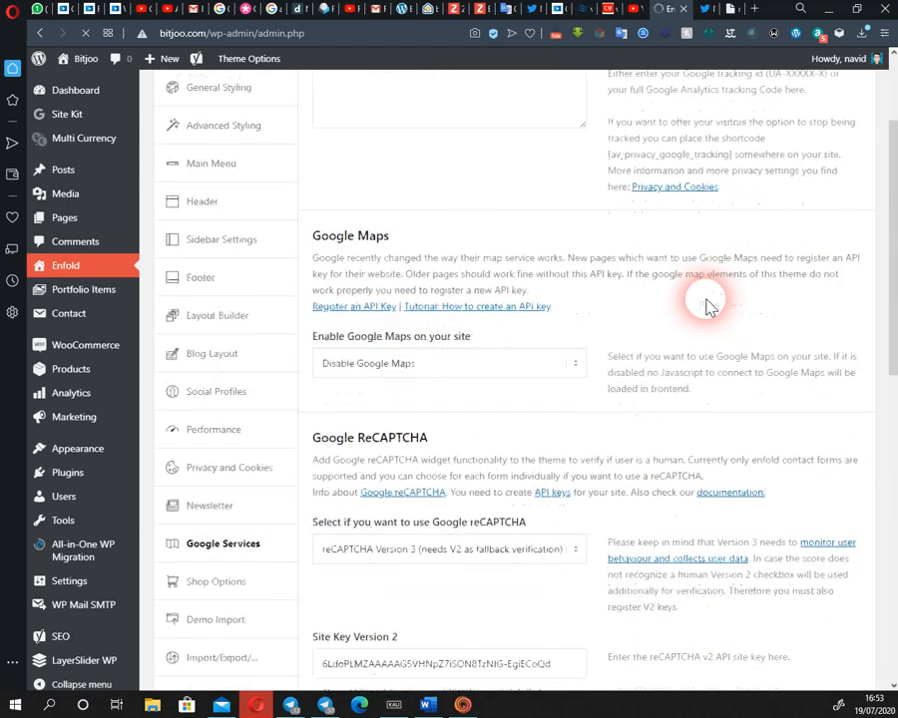
pyautogui.scroll(1, 717, 309)
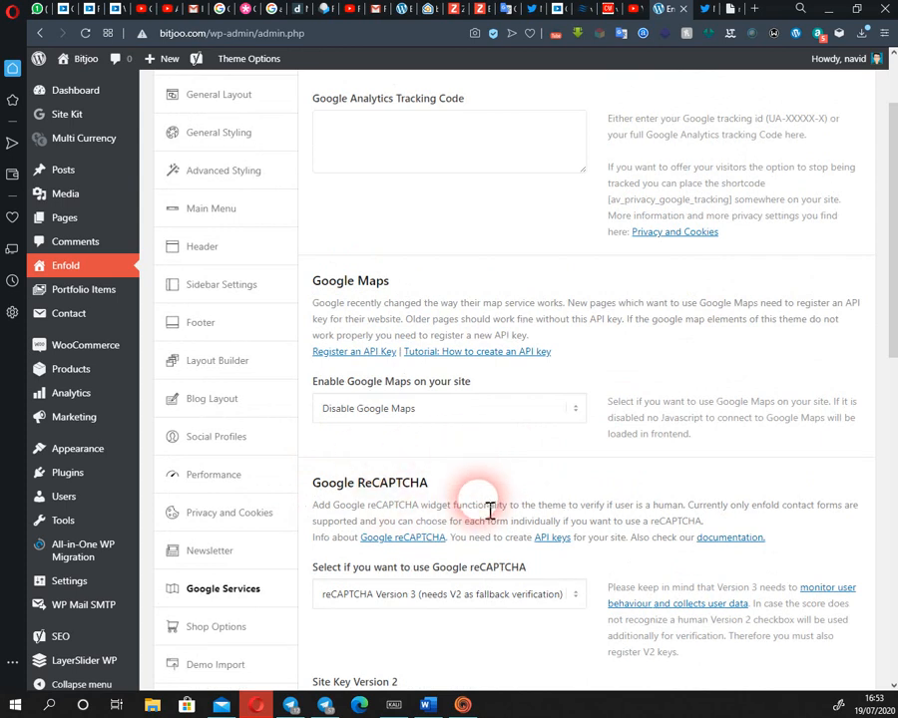
pyautogui.scroll(-1, 577, 498)
pyautogui.scroll(2, 579, 509)
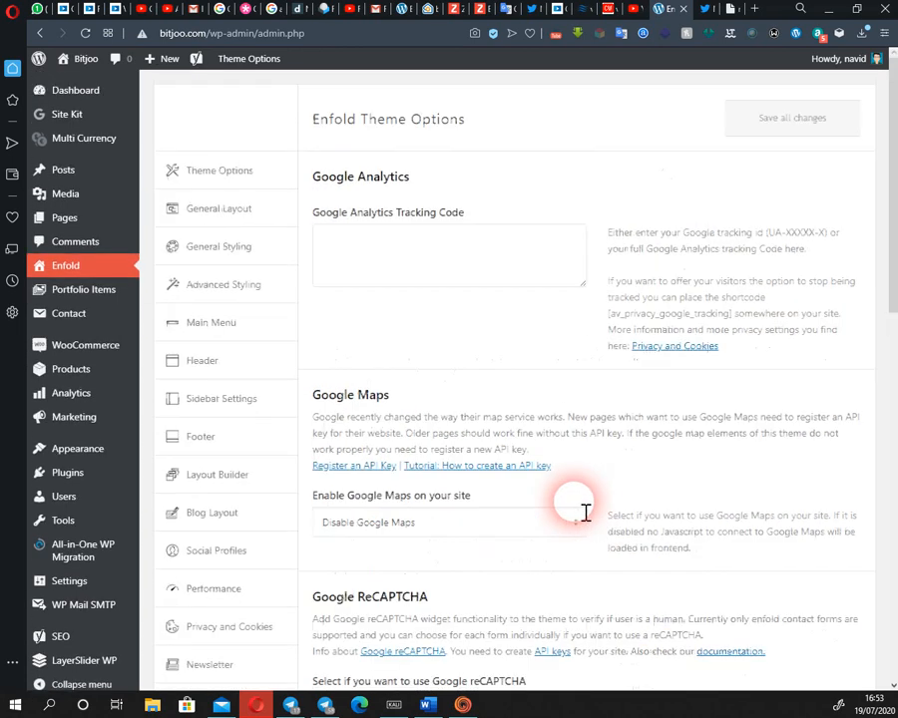
pyautogui.scroll(-1, 590, 509)
pyautogui.scroll(-1, 587, 510)
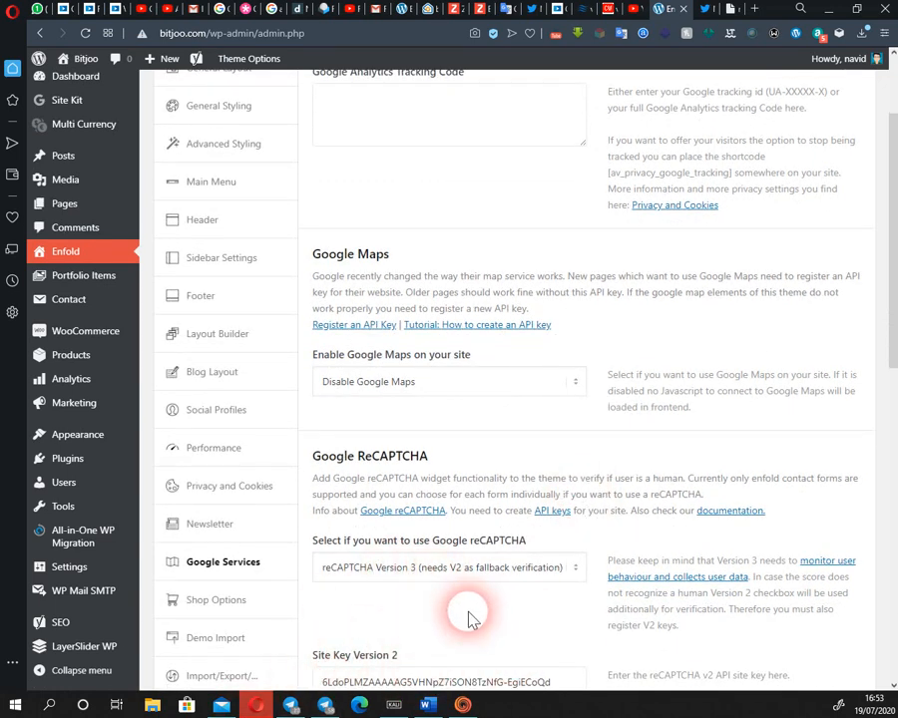
pyautogui.scroll(2, 569, 520)
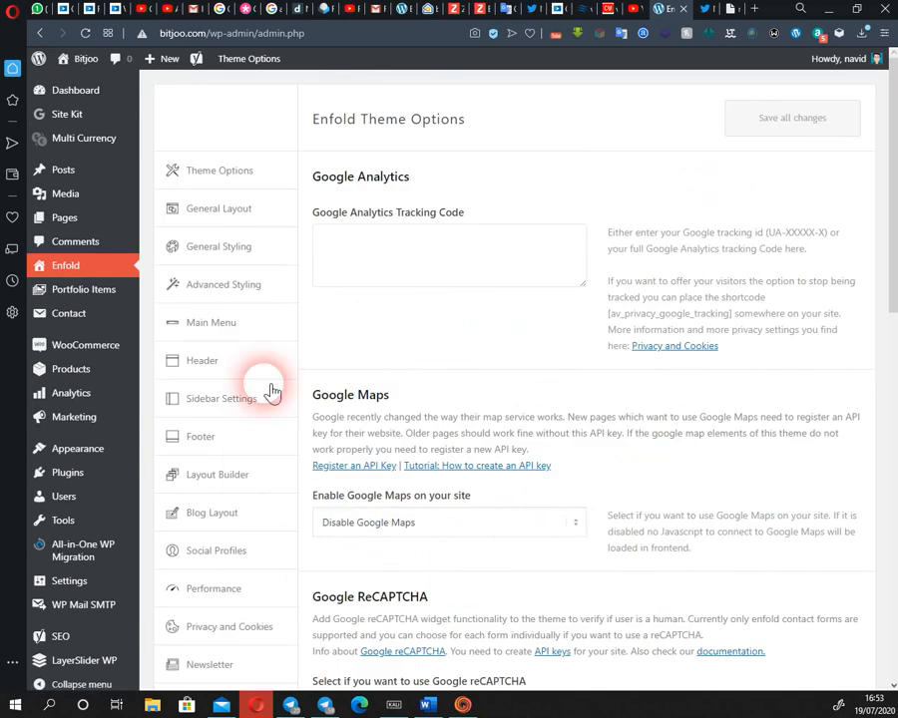
pyautogui.scroll(-15, 644, 335)
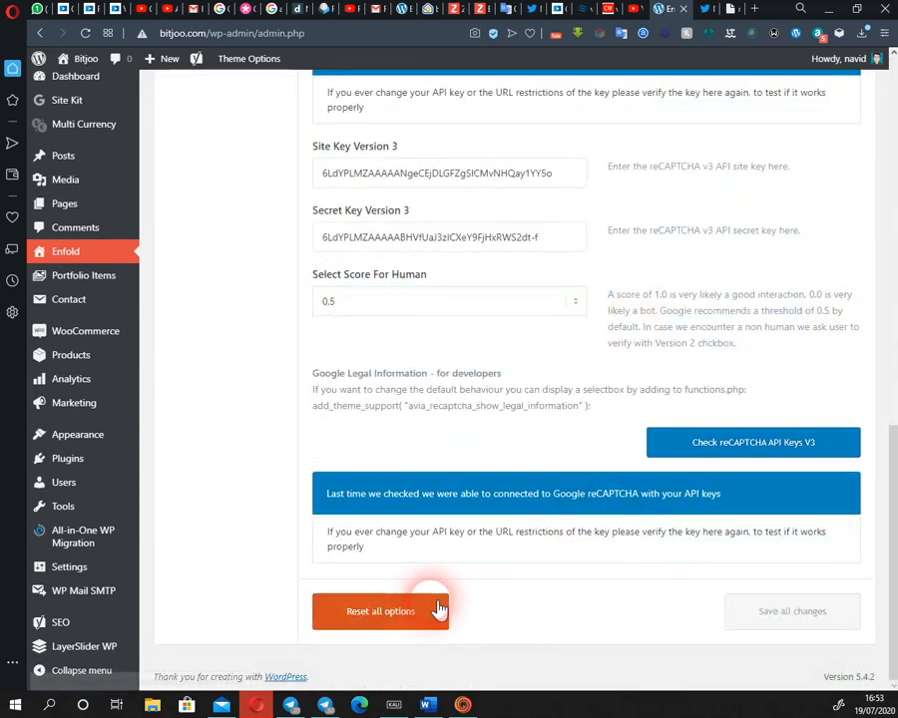
pyautogui.scroll(15, 541, 475)
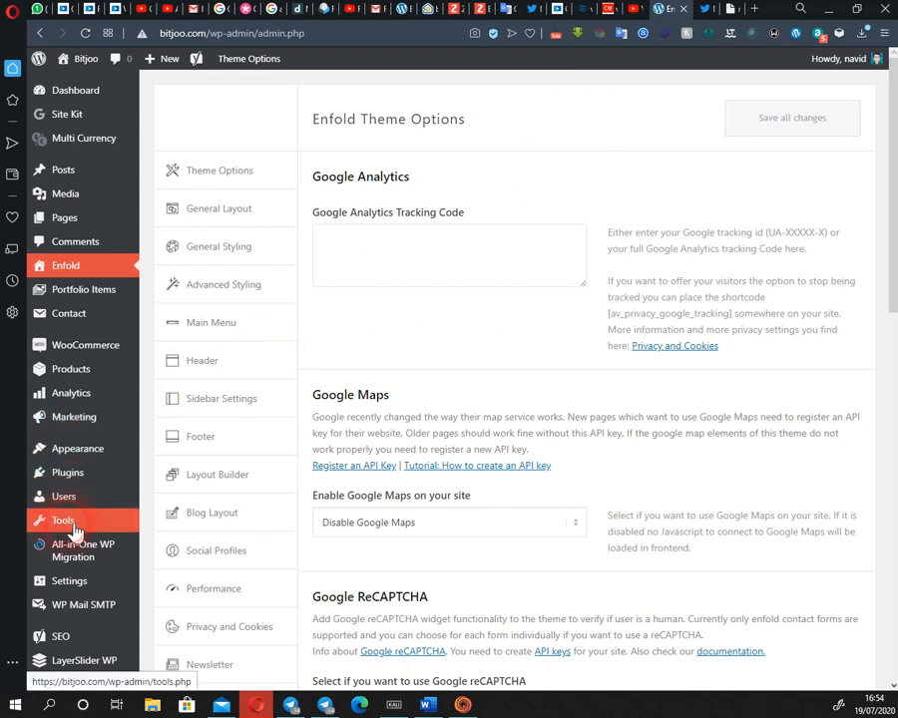
# Open the installed plugins list and highlight the name of the Insert Headers and Footers plugin.
pyautogui.moveTo(83, 484)
pyautogui.click(184, 476)
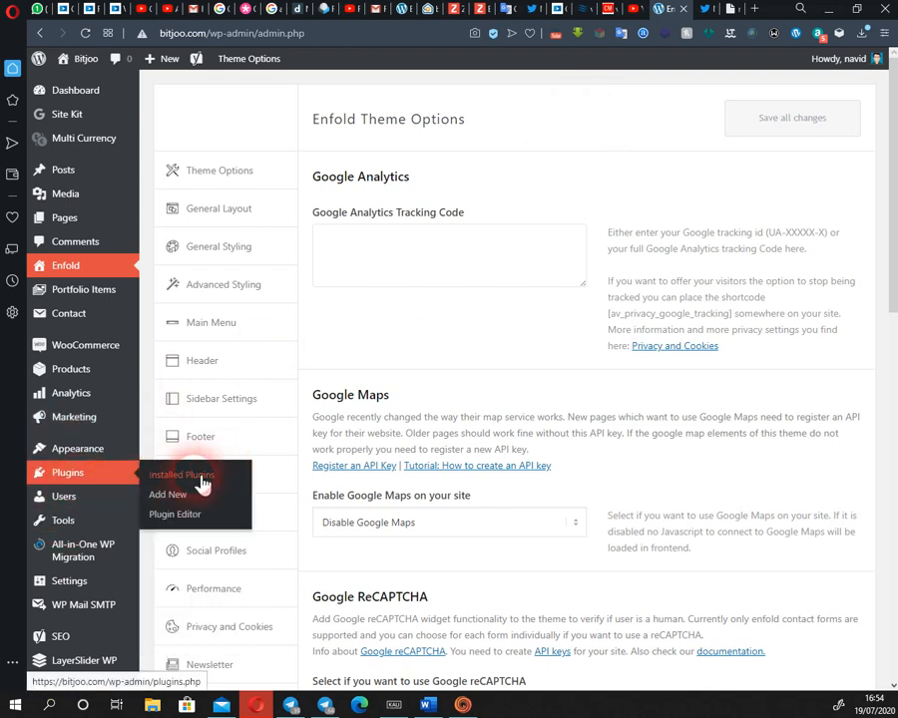
pyautogui.scroll(-1, 93, 389)
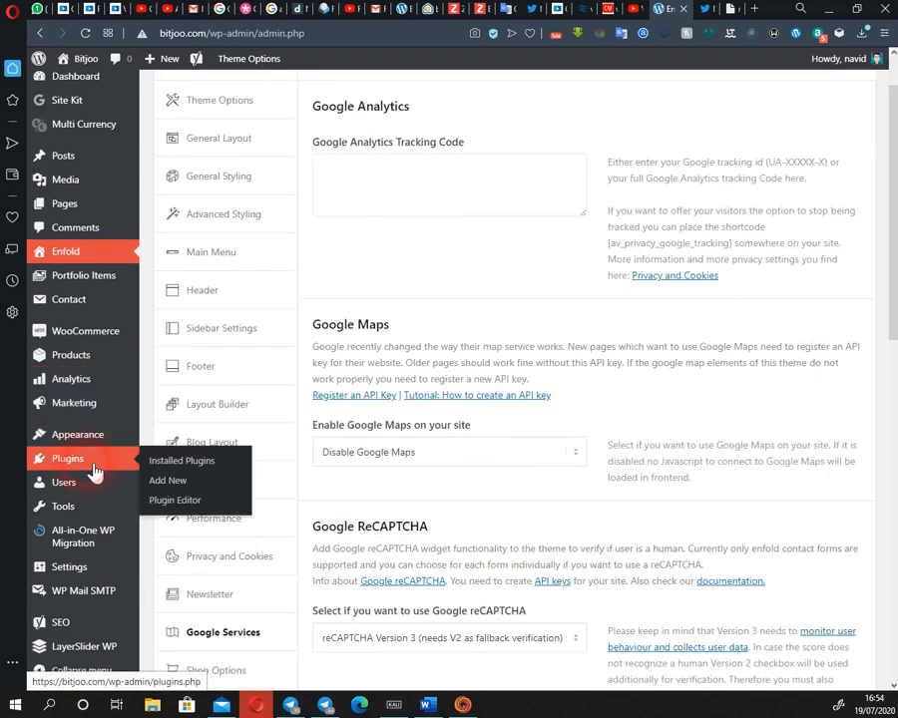
pyautogui.click(180, 508)
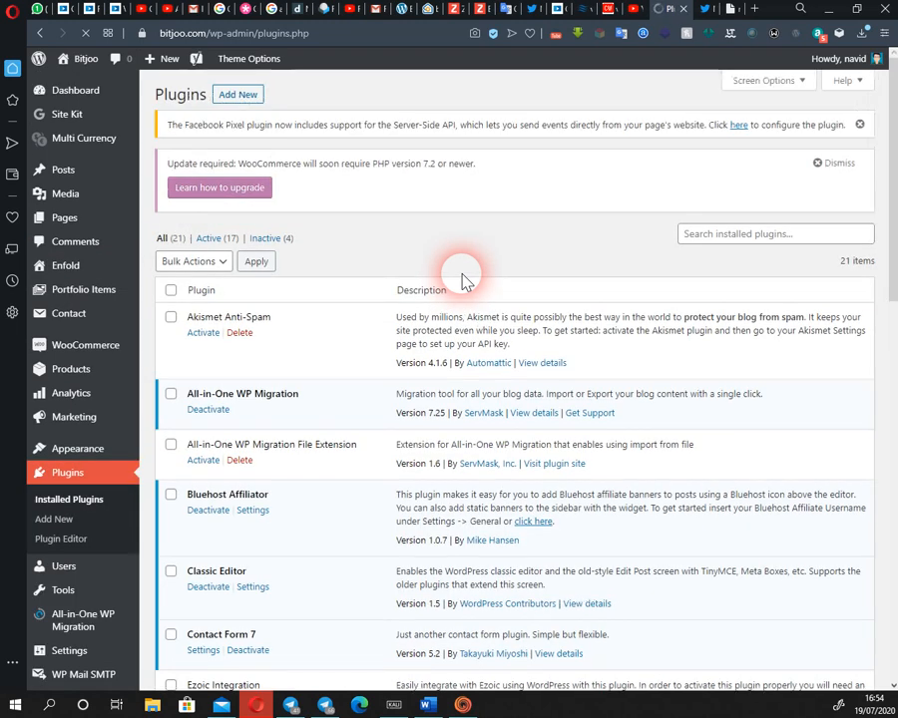
pyautogui.scroll(-3, 476, 295)
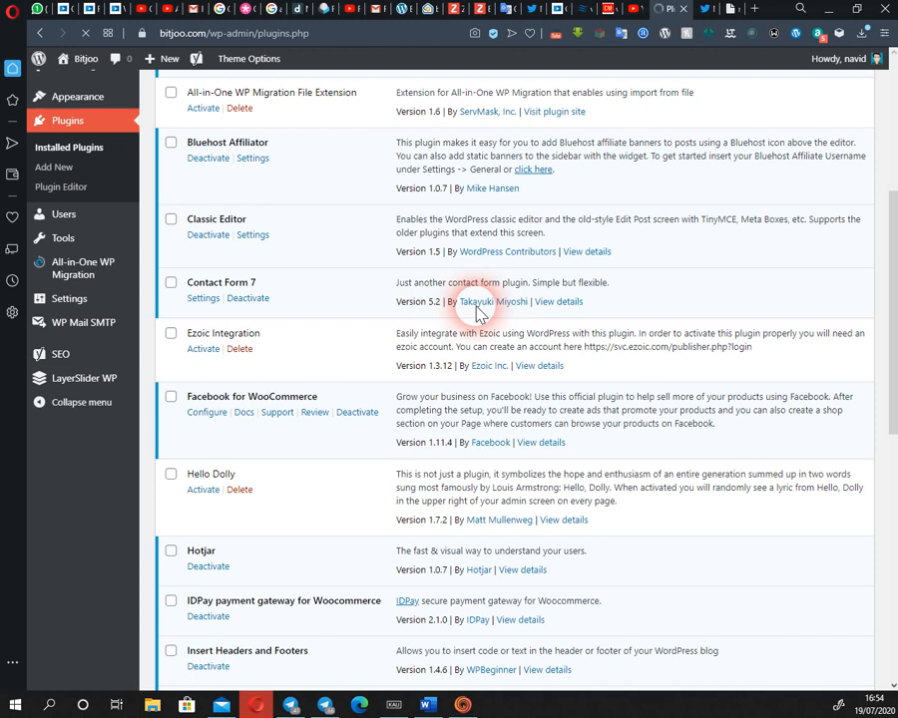
pyautogui.scroll(4, 477, 307)
pyautogui.scroll(-3, 477, 307)
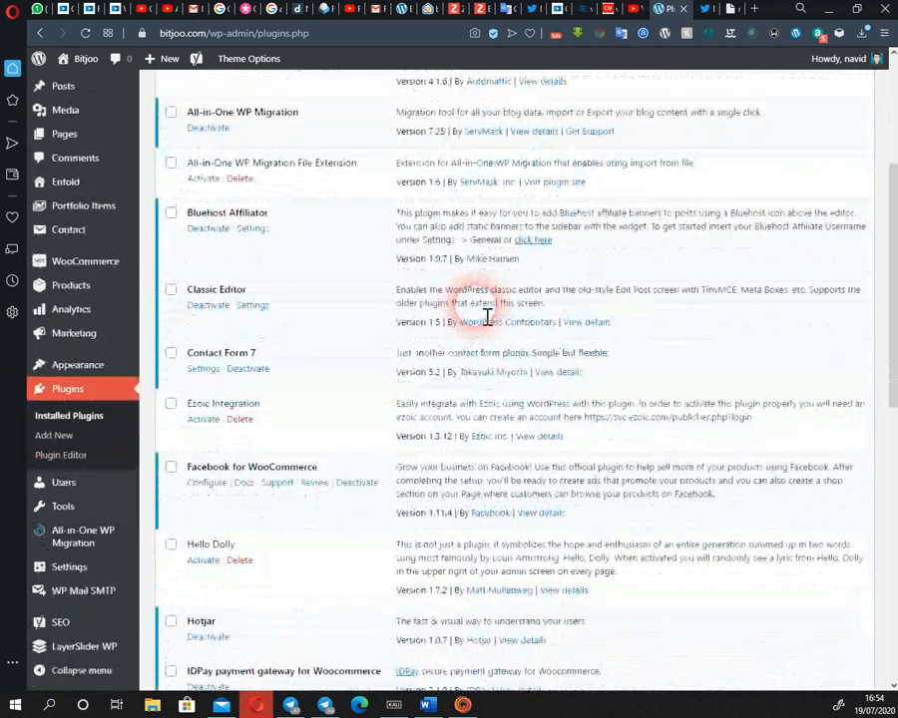
pyautogui.scroll(-1, 262, 384)
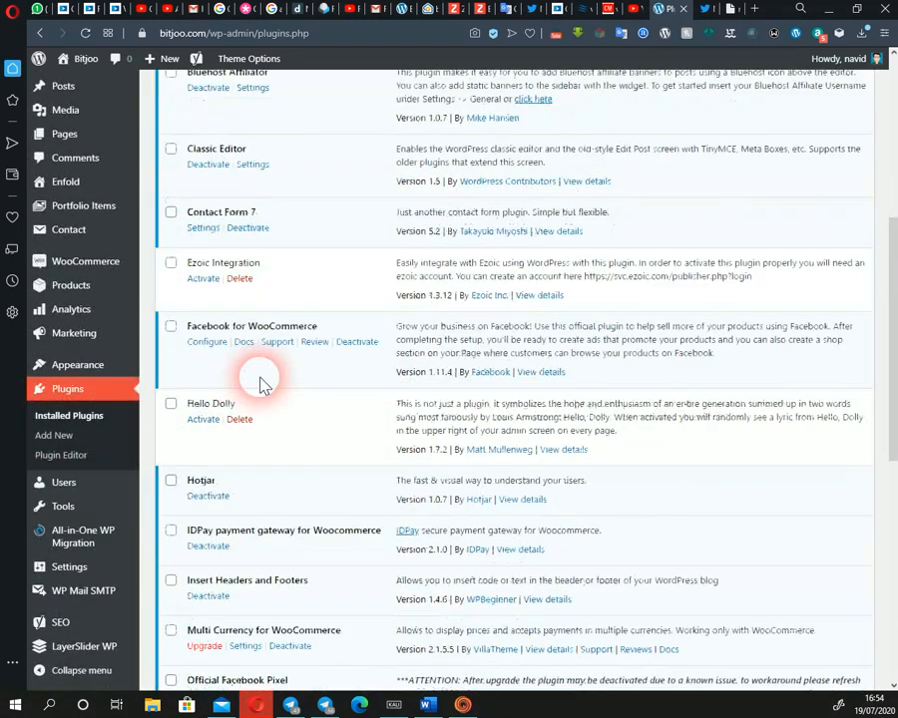
pyautogui.scroll(-2, 262, 384)
pyautogui.scroll(-2, 263, 384)
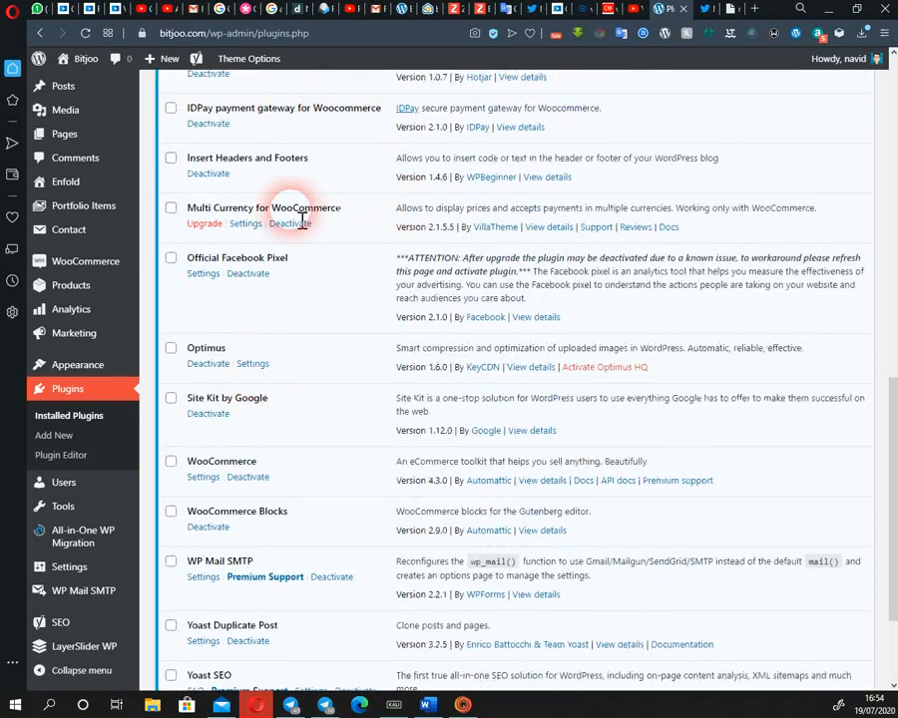
pyautogui.moveTo(187, 161); pyautogui.dragTo(331, 162)
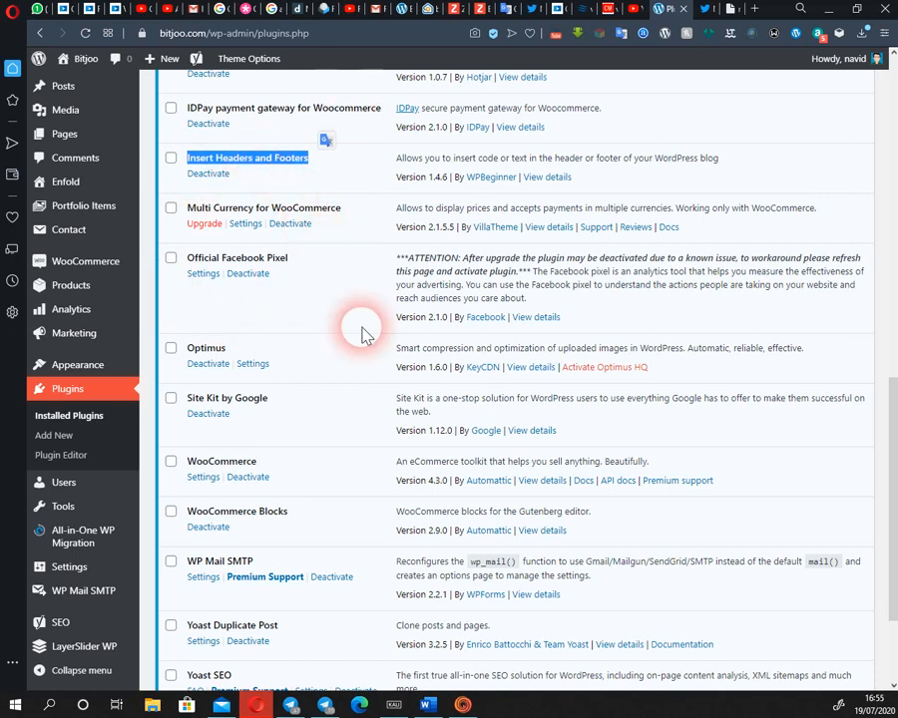
# Examine the remaining installed plugins down to Yoast SEO and return to the start of the list.
pyautogui.scroll(-1, 102, 420)
pyautogui.scroll(-3, 103, 420)
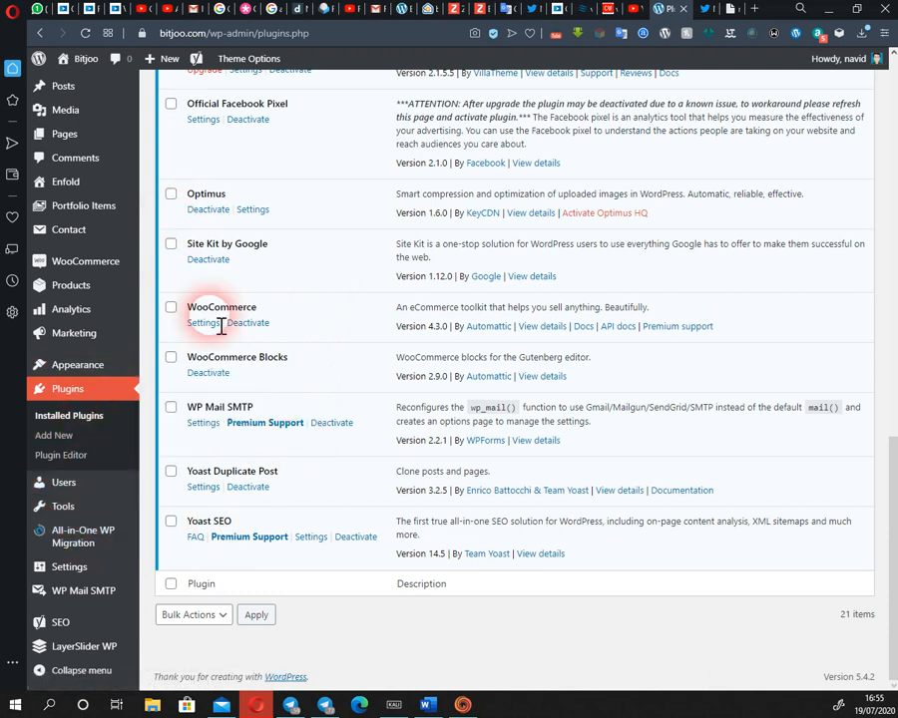
pyautogui.scroll(4, 219, 326)
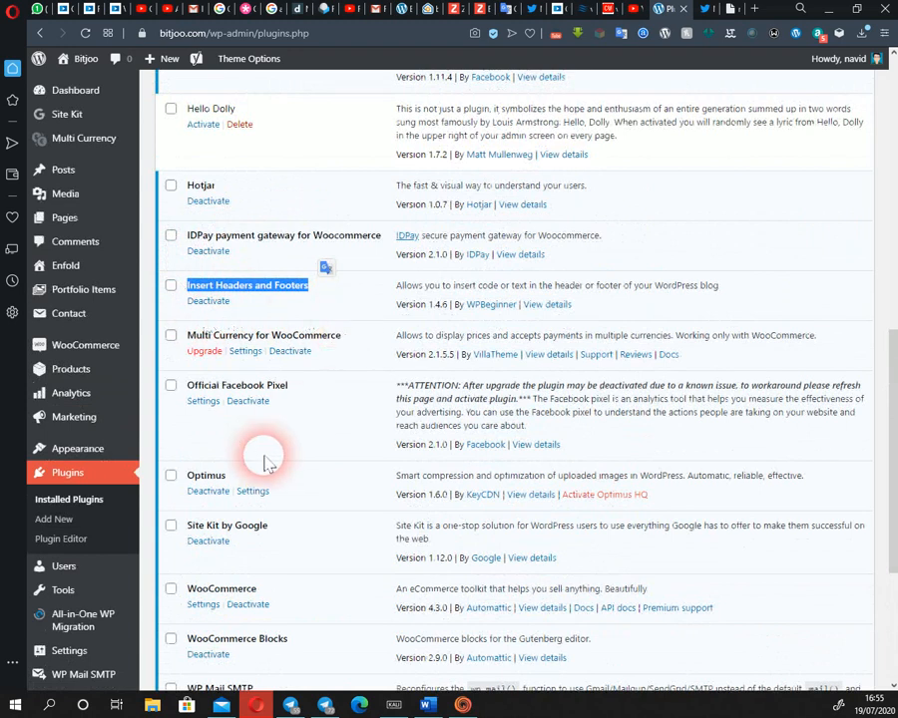
pyautogui.scroll(-4, 84, 419)
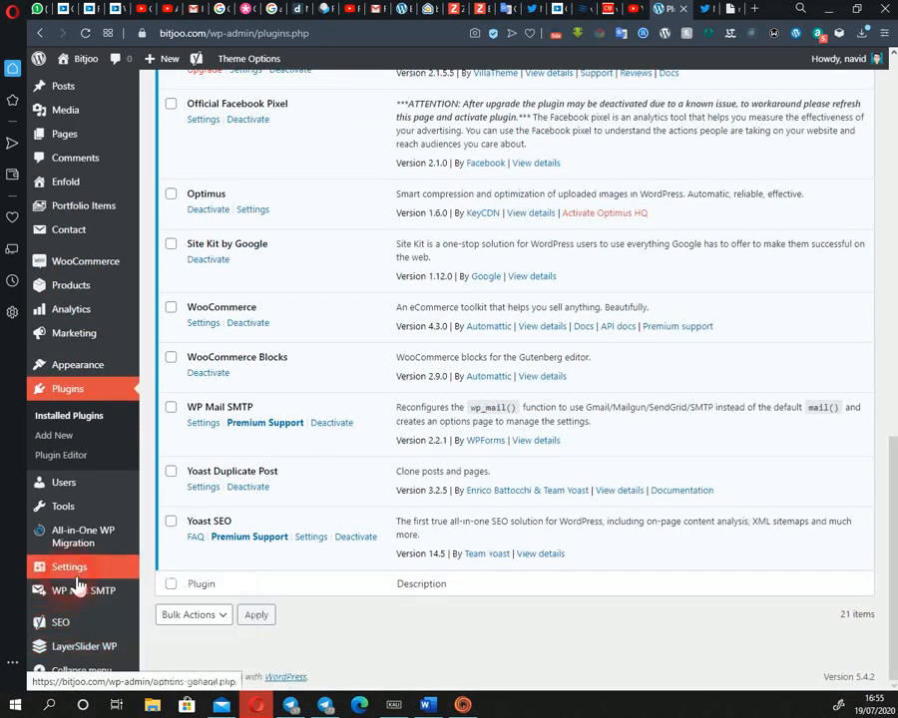
pyautogui.moveTo(78, 582)
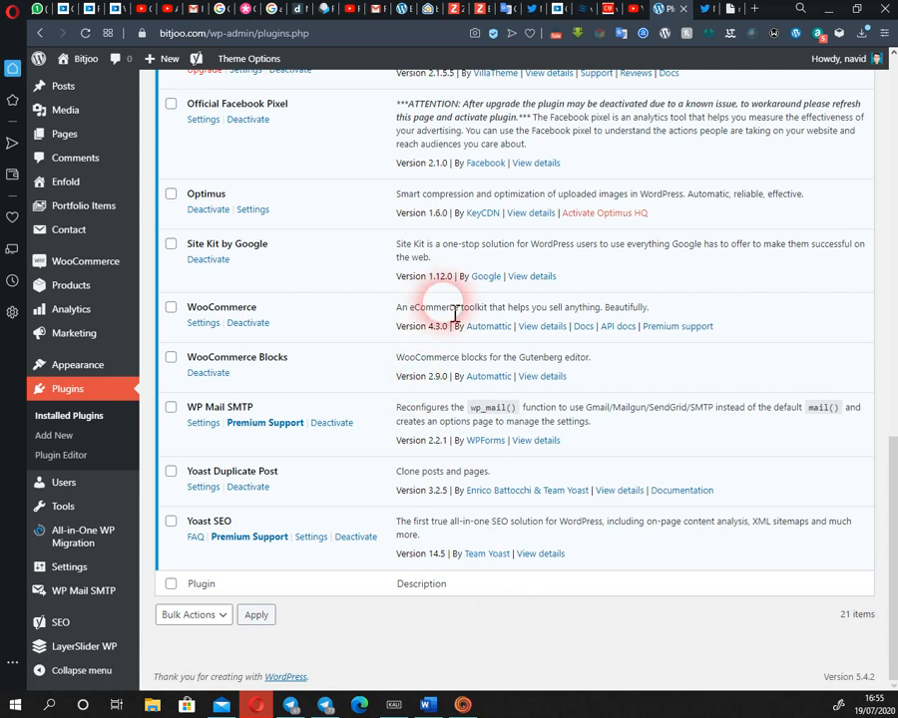
pyautogui.scroll(10, 415, 451)
pyautogui.scroll(-1, 415, 451)
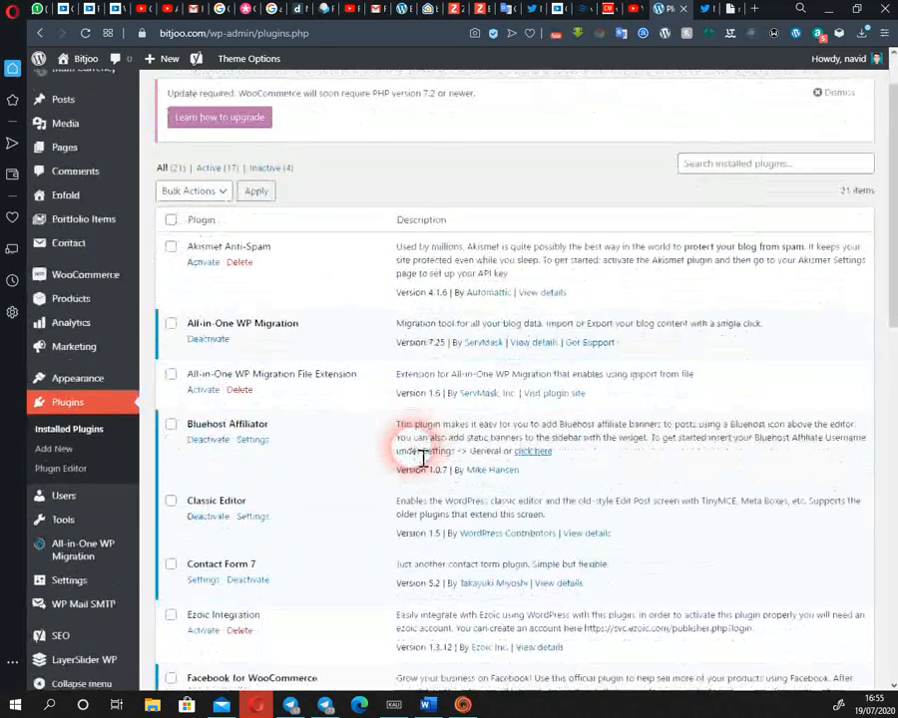
pyautogui.scroll(2, 367, 453)
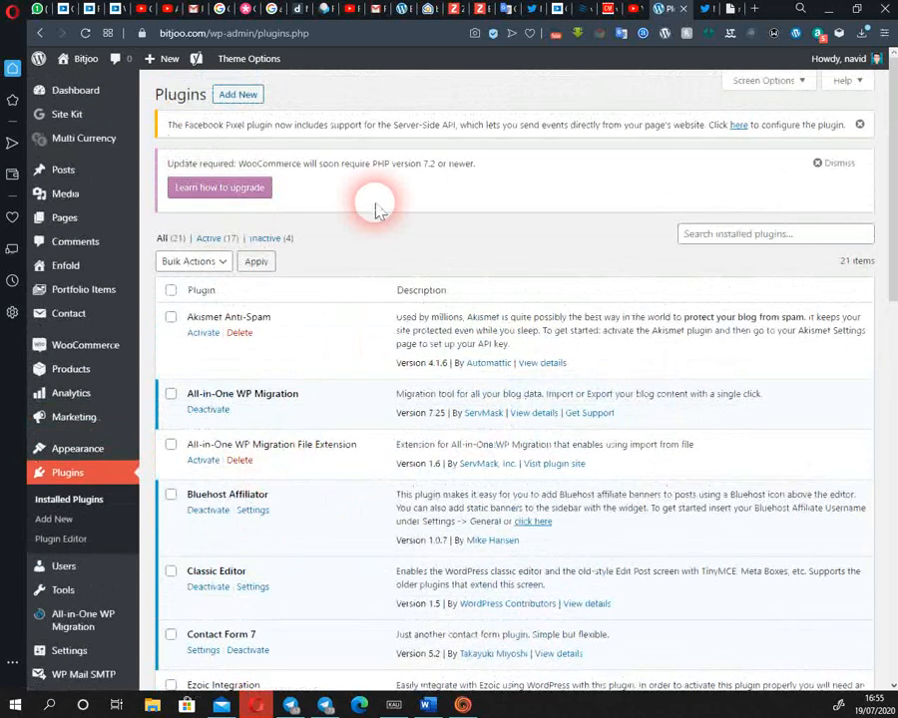
# Search for new plugins with the keyword captcha and look through the matching plugins.
pyautogui.click(238, 93)
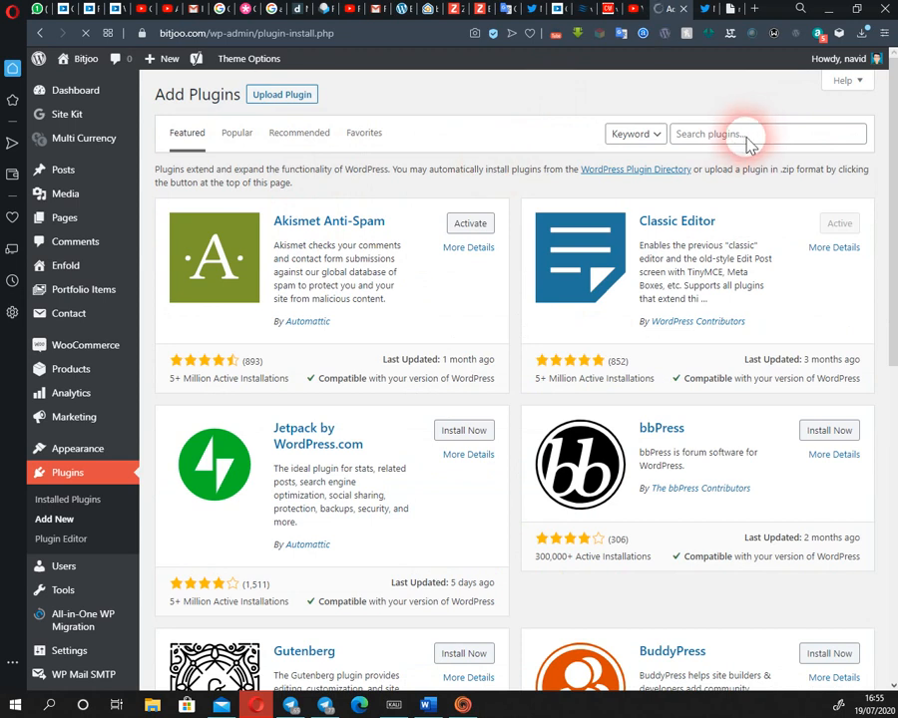
pyautogui.click(719, 144)
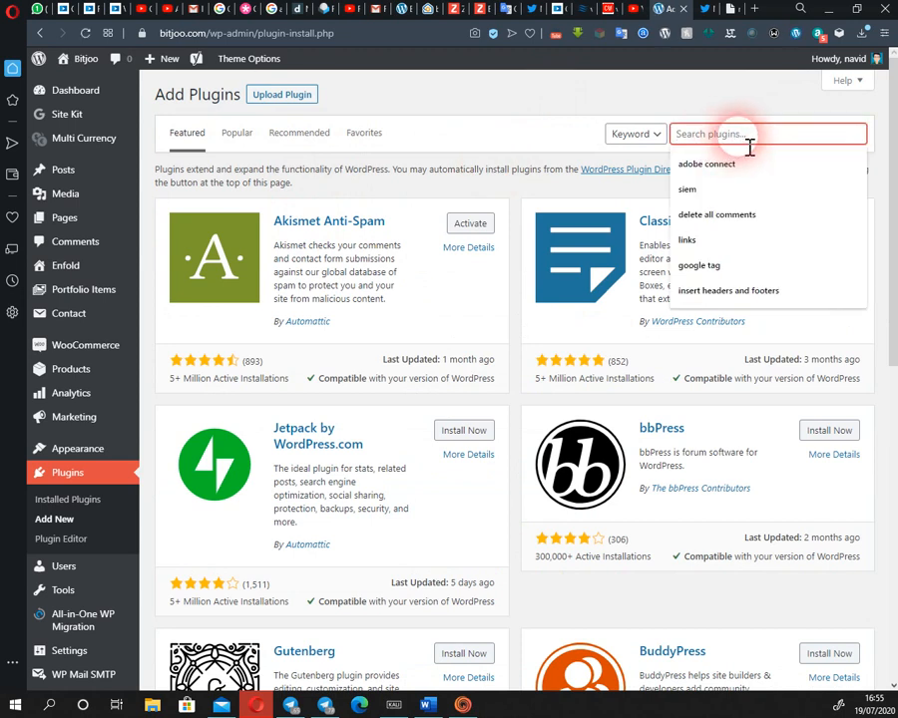
pyautogui.write('captcha')
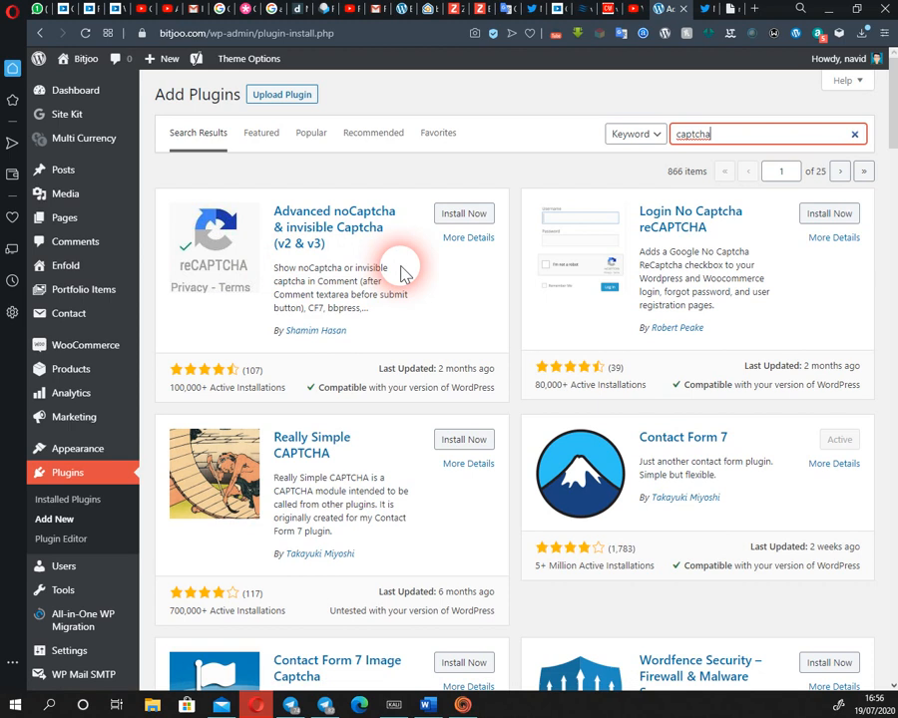
pyautogui.scroll(-3, 404, 271)
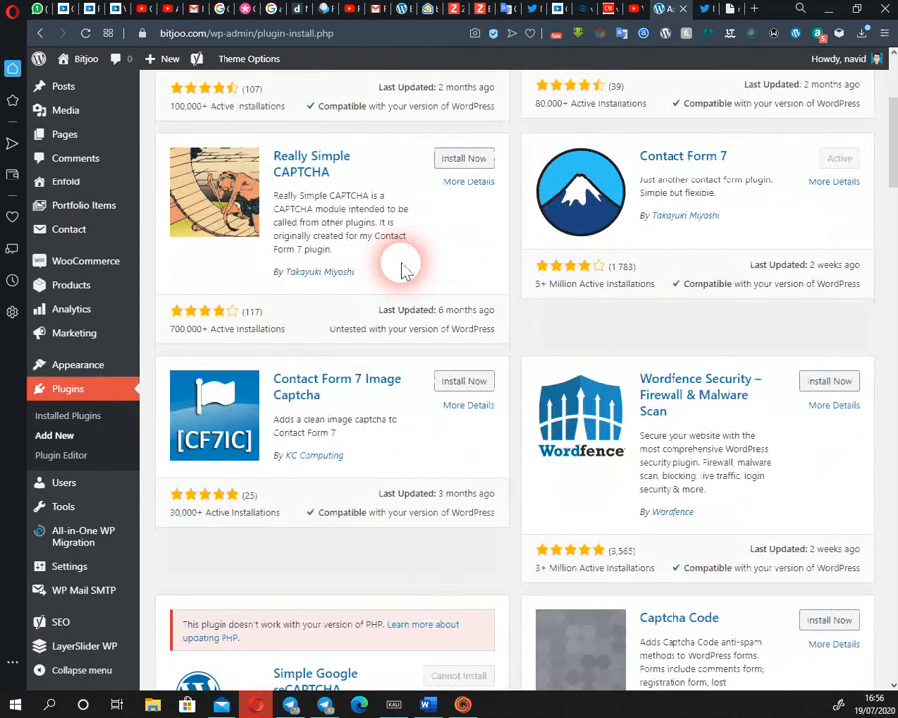
pyautogui.scroll(-3, 404, 271)
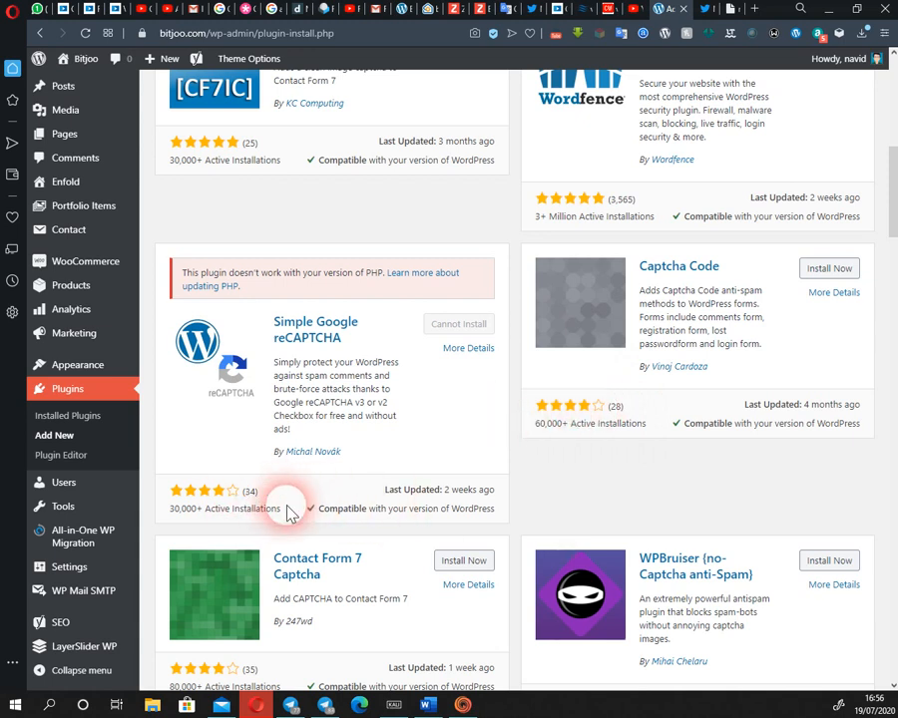
pyautogui.scroll(3, 414, 534)
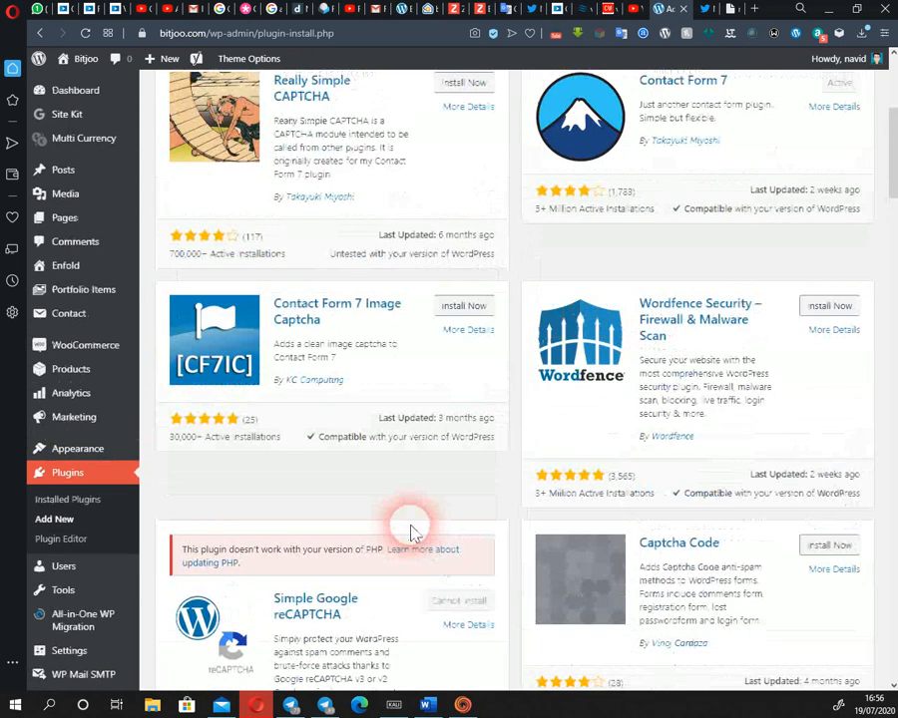
# Look through the captcha plugins in the search results, down to the WordPress Captcha Bank and hCaptcha entries.
pyautogui.scroll(4, 511, 451)
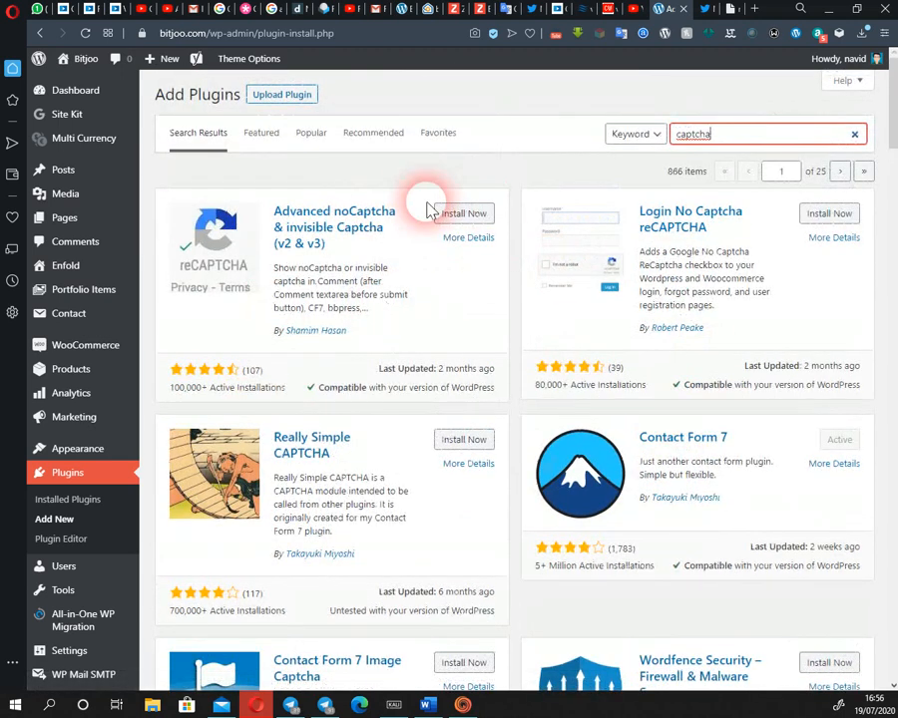
pyautogui.scroll(-9, 435, 204)
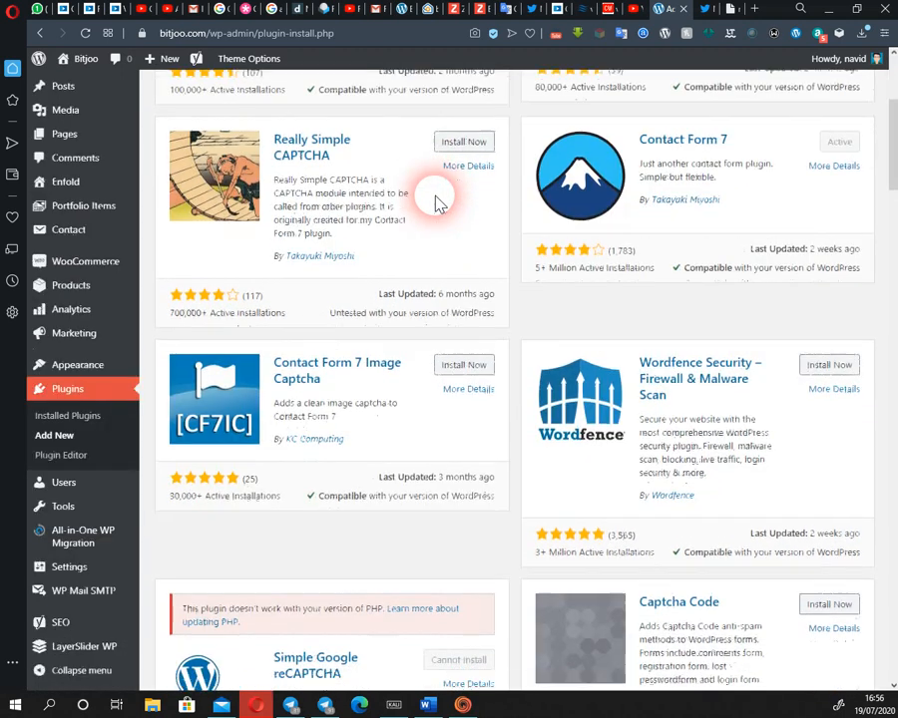
pyautogui.scroll(-3, 435, 203)
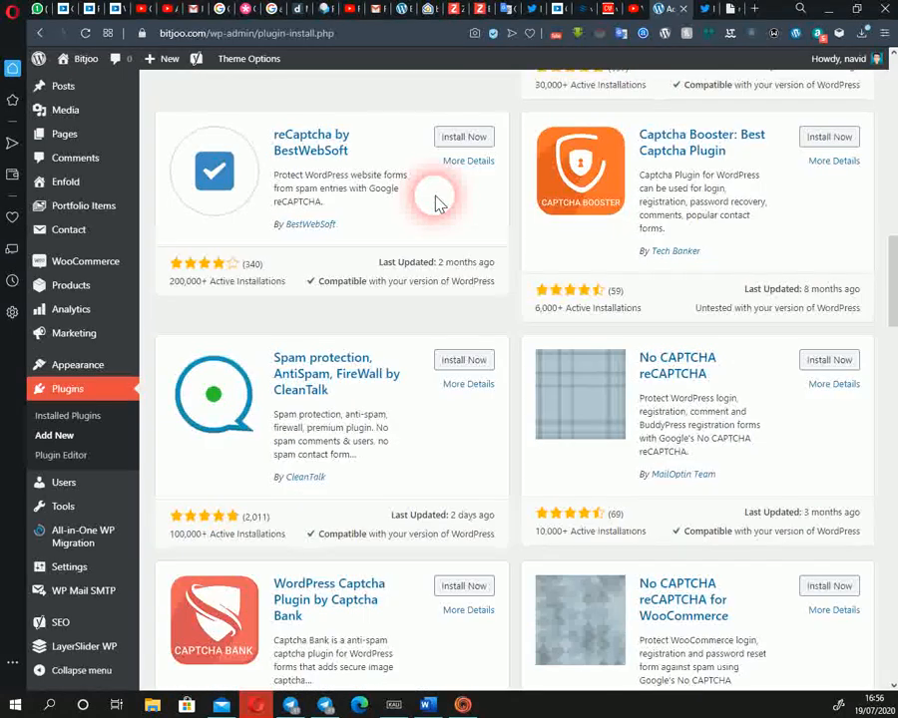
pyautogui.scroll(6, 437, 204)
pyautogui.scroll(-8, 436, 204)
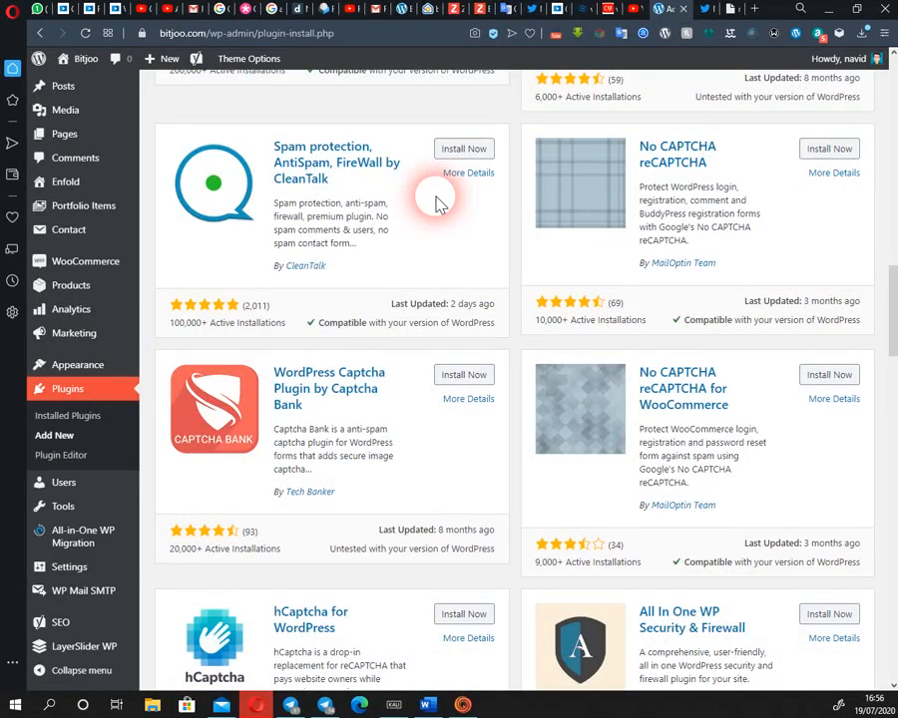
pyautogui.scroll(6, 436, 203)
pyautogui.scroll(5, 436, 204)
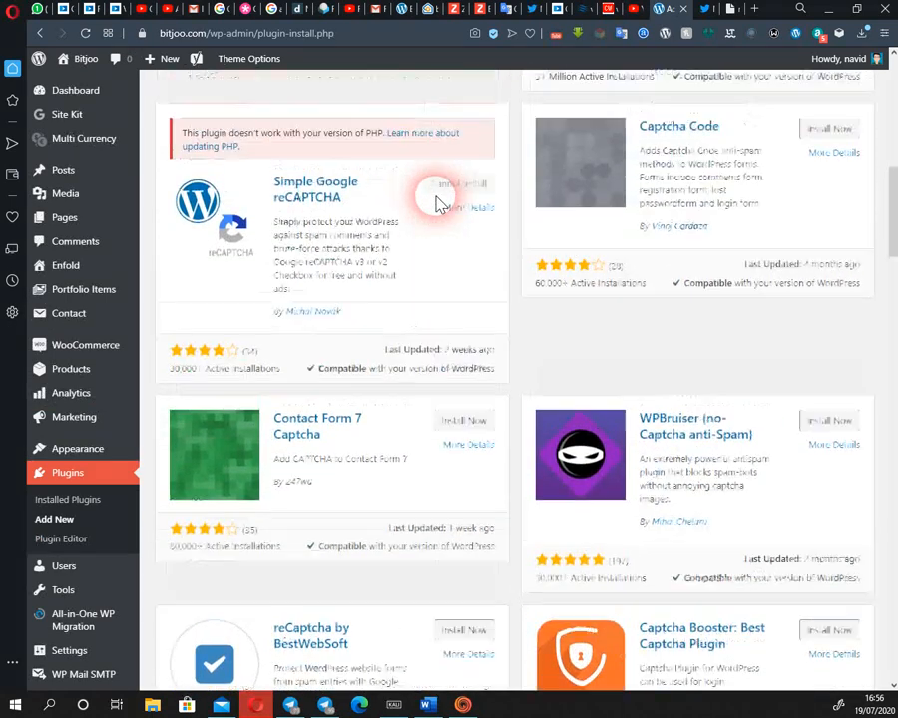
# Install and activate the Advanced noCaptcha & invisible Captcha (v2 & v3) plugin from the start of the search results.
pyautogui.scroll(5, 437, 204)
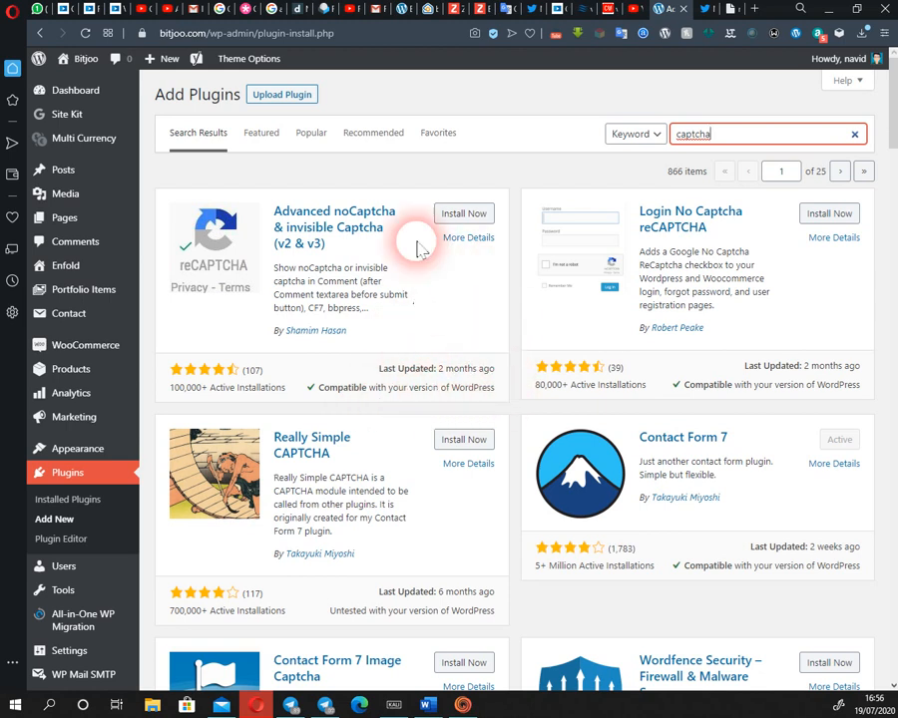
pyautogui.click(462, 214)
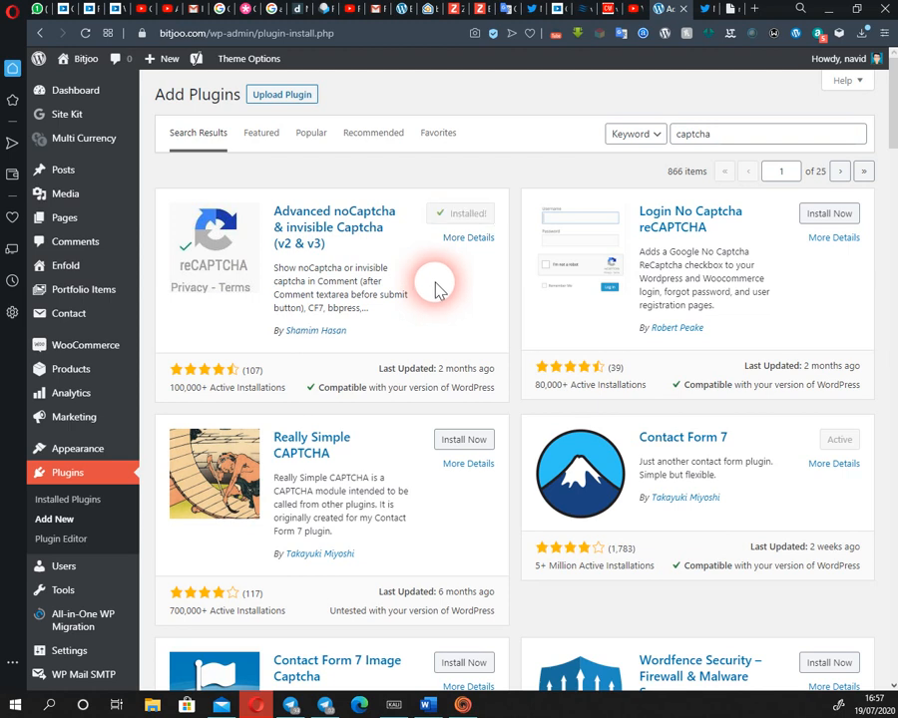
pyautogui.click(472, 215)
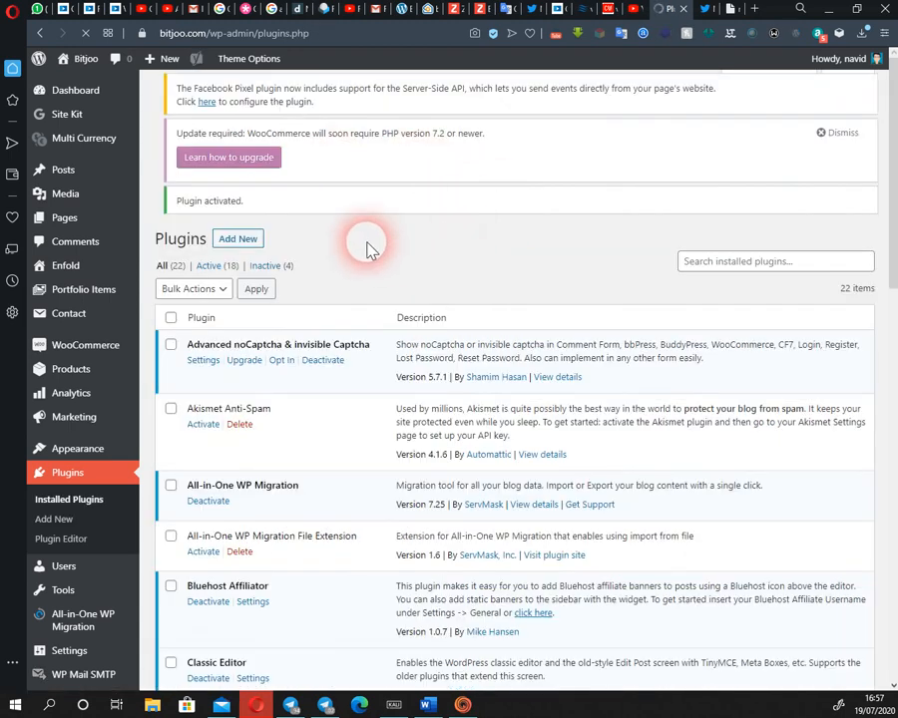
# Find Advanced noCaptcha & invisible Captcha among the installed plugins and open its settings.
pyautogui.scroll(-2, 421, 164)
pyautogui.scroll(-15, 431, 169)
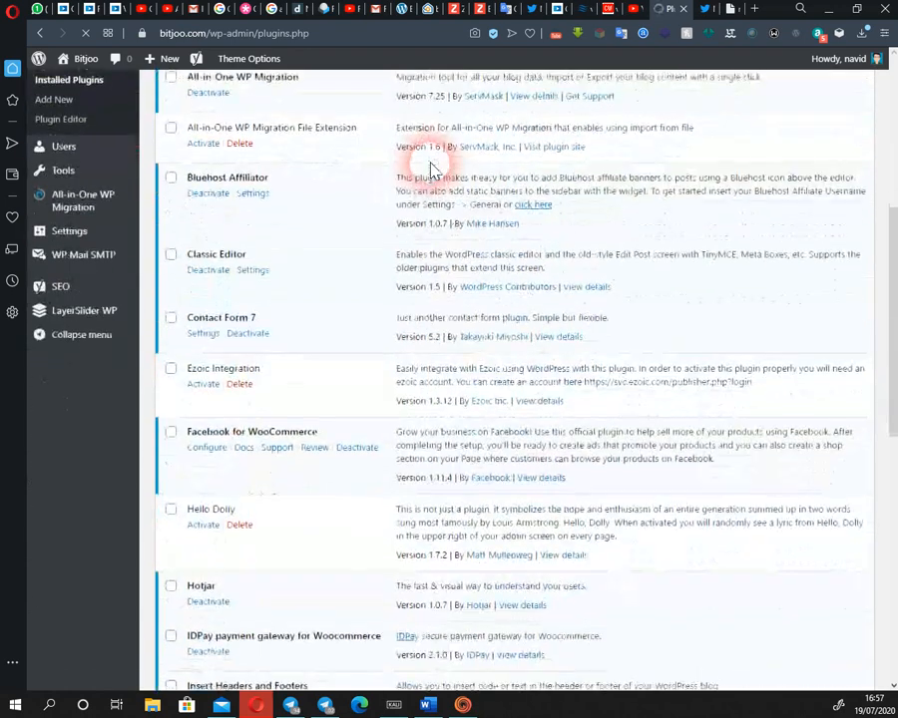
pyautogui.scroll(-1, 440, 174)
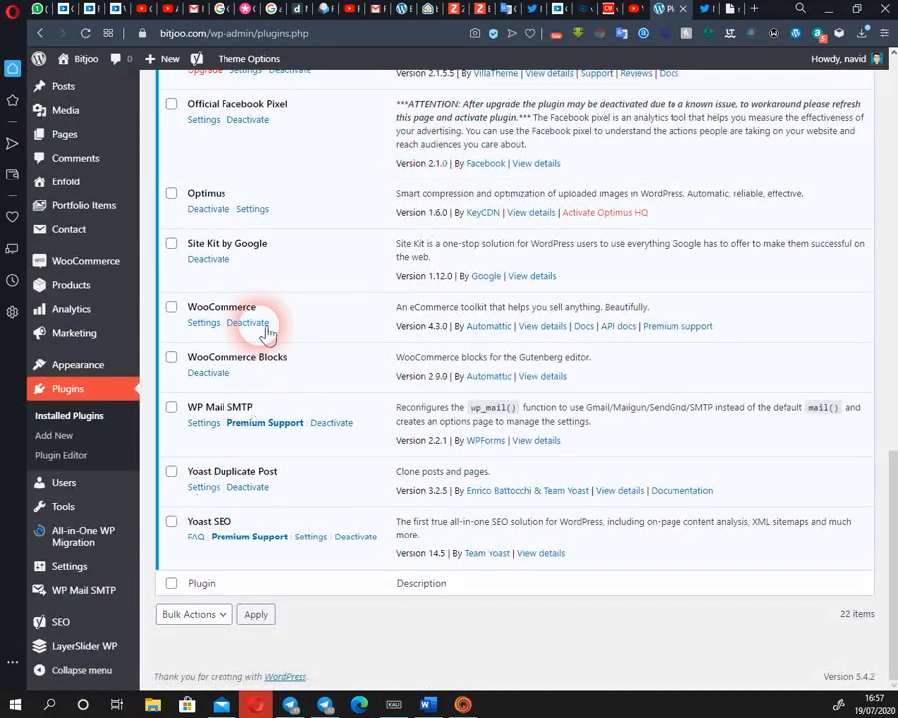
pyautogui.scroll(10, 267, 332)
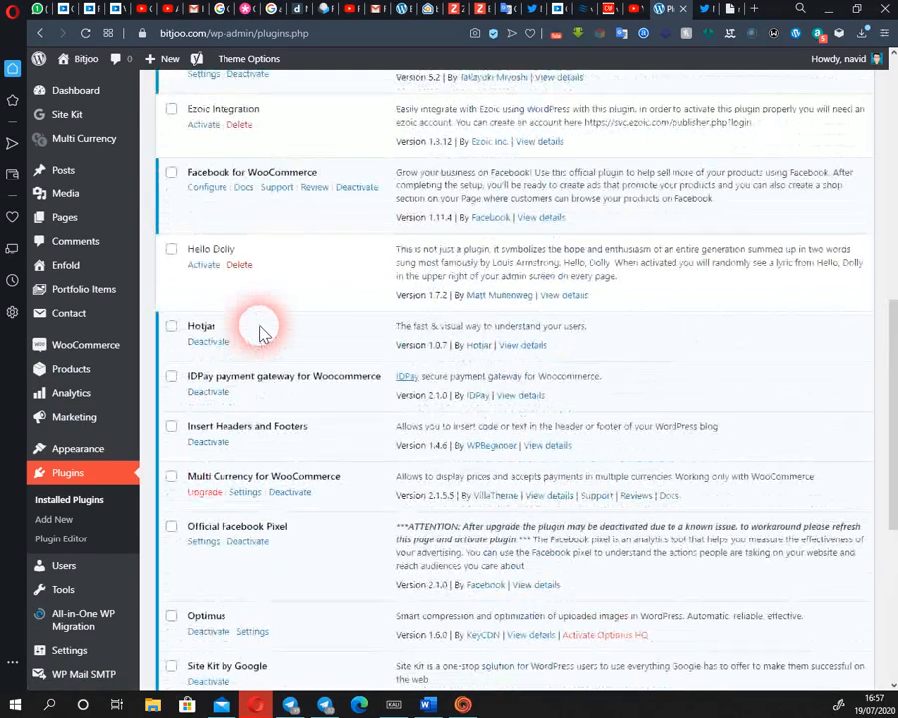
pyautogui.scroll(4, 259, 329)
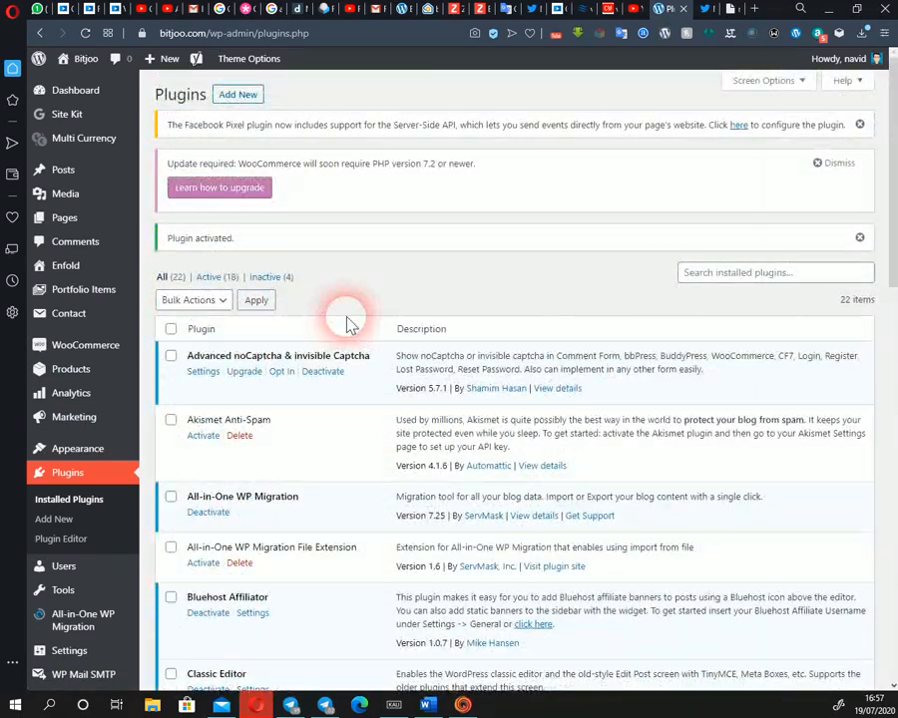
pyautogui.scroll(-1, 345, 319)
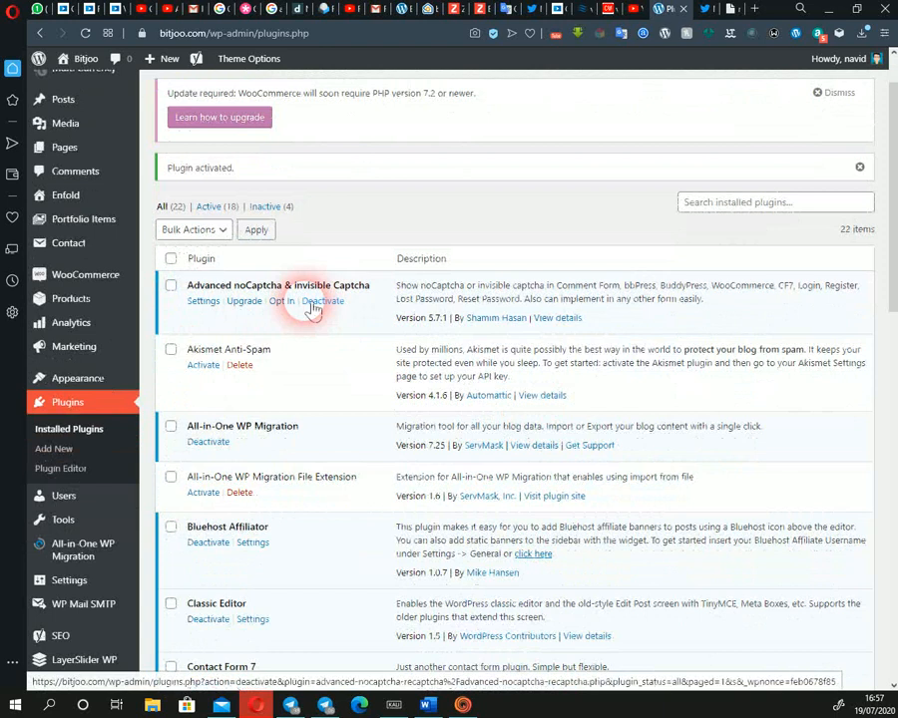
pyautogui.click(204, 302)
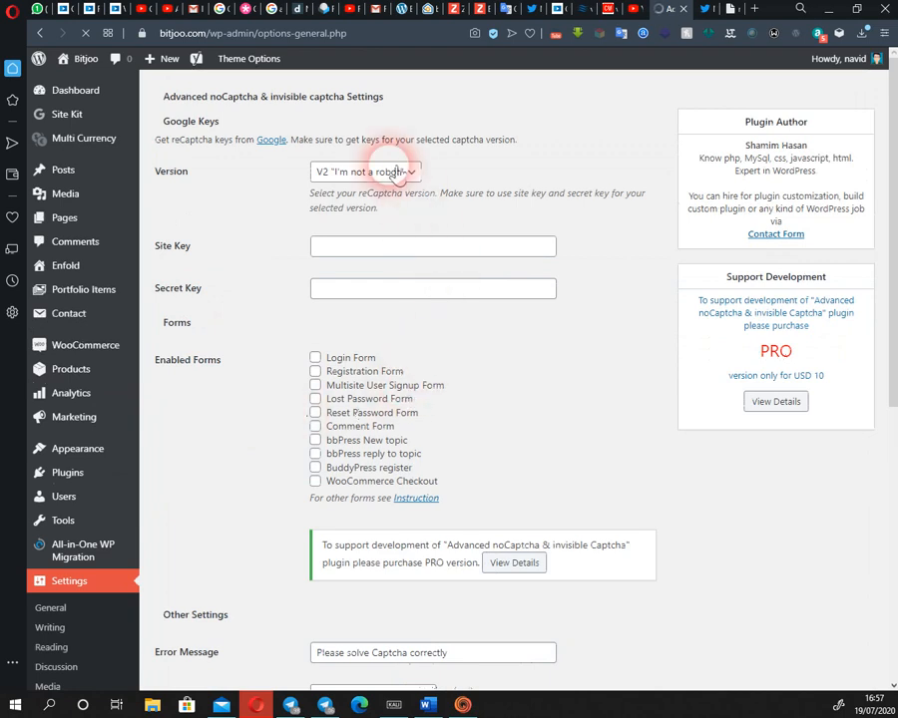
# Examine the reCAPTCHA version options and the Site Key and Secret Key fields, and briefly check another open browser tab.
pyautogui.click(379, 247)
pyautogui.click(381, 291)
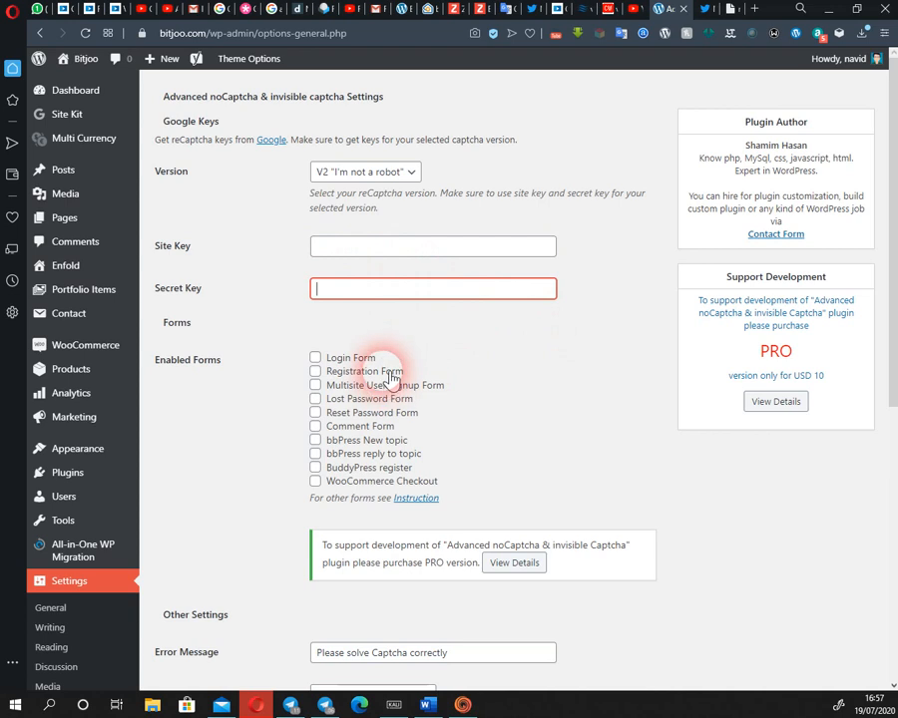
pyautogui.click(413, 180)
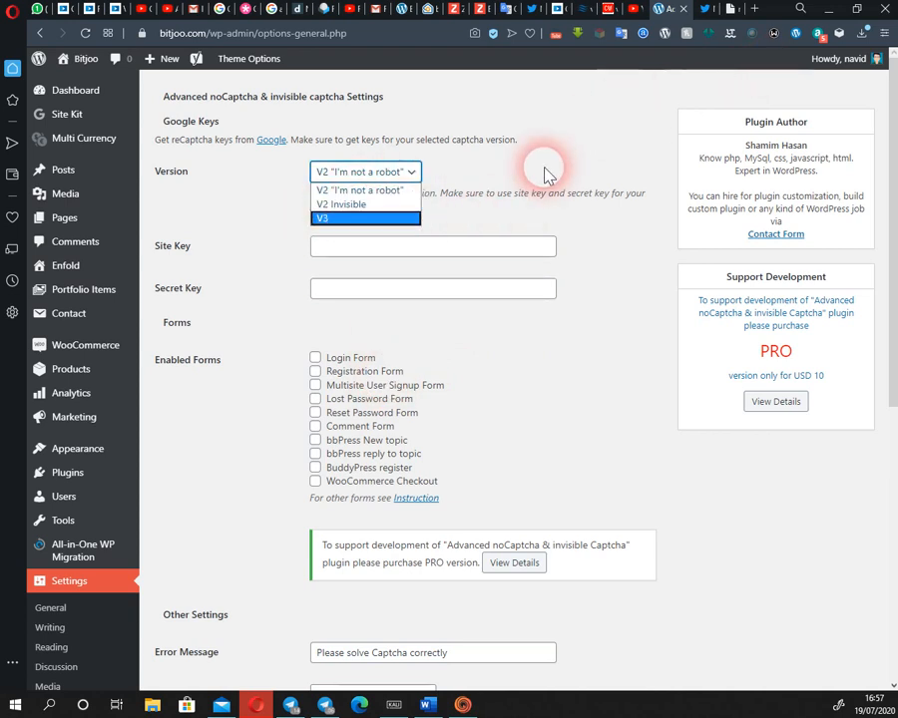
pyautogui.click(578, 164)
pyautogui.click(387, 171)
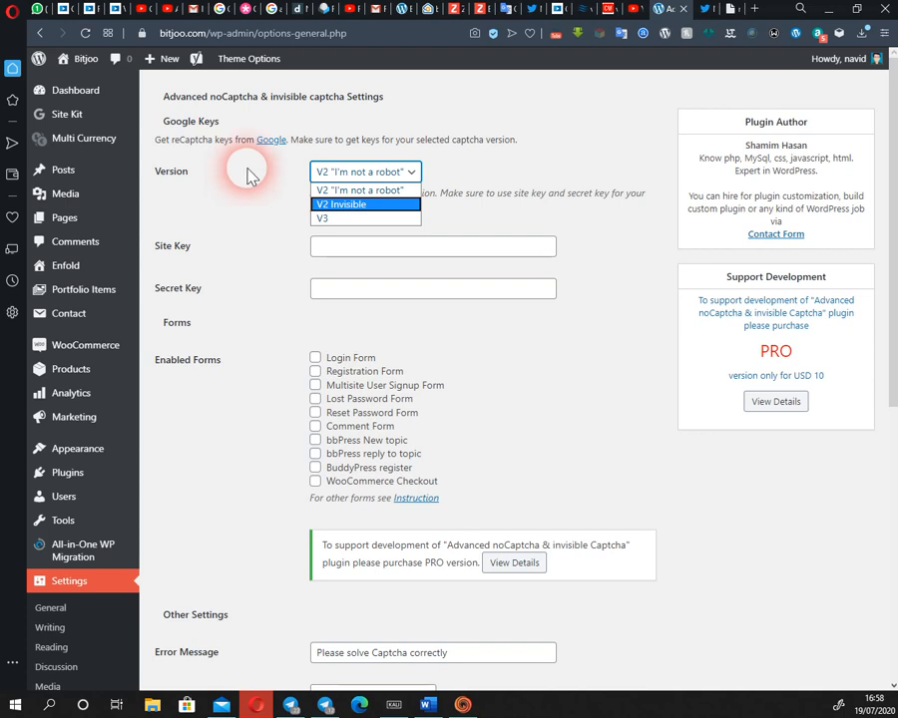
pyautogui.click(252, 244)
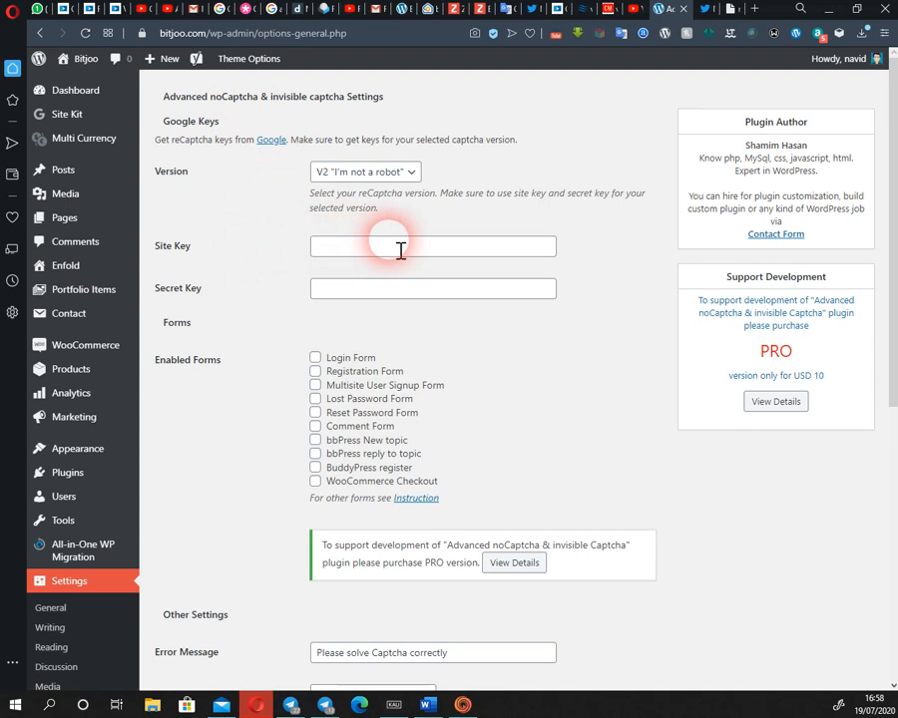
pyautogui.click(729, 10)
pyautogui.click(179, 278)
pyautogui.click(662, 12)
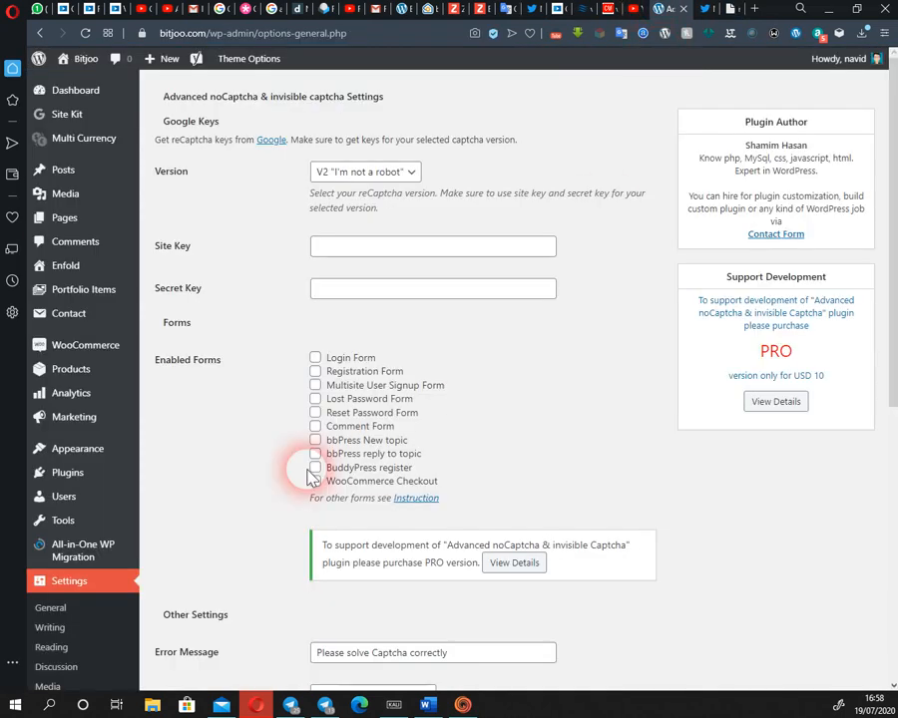
# Try enabling the captcha for the Comment, Reset Password and Registration forms, and clear those form selections again.
pyautogui.scroll(-1, 300, 319)
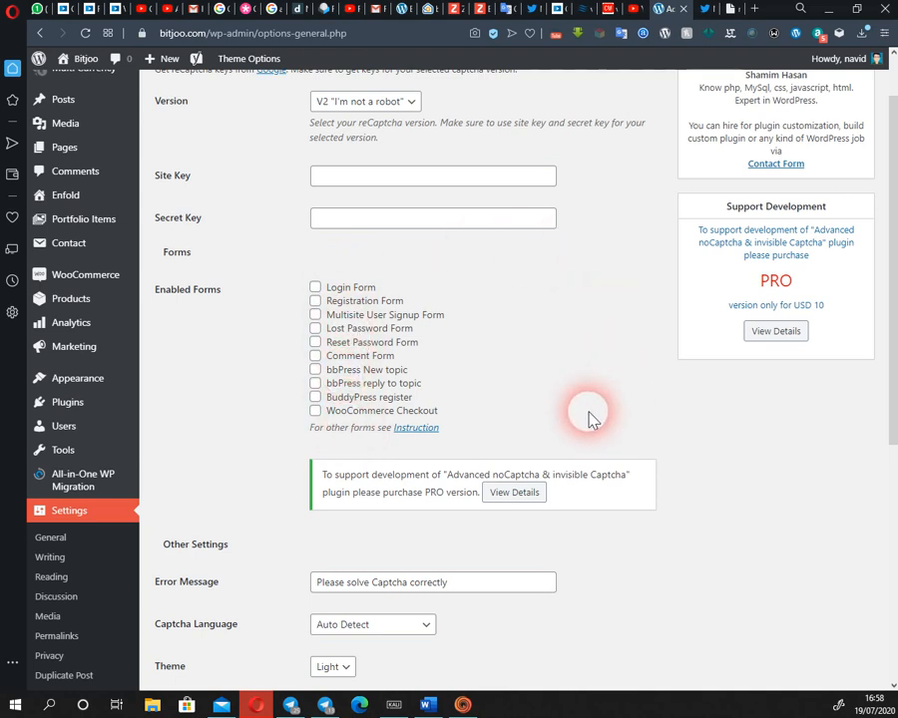
pyautogui.click(315, 355)
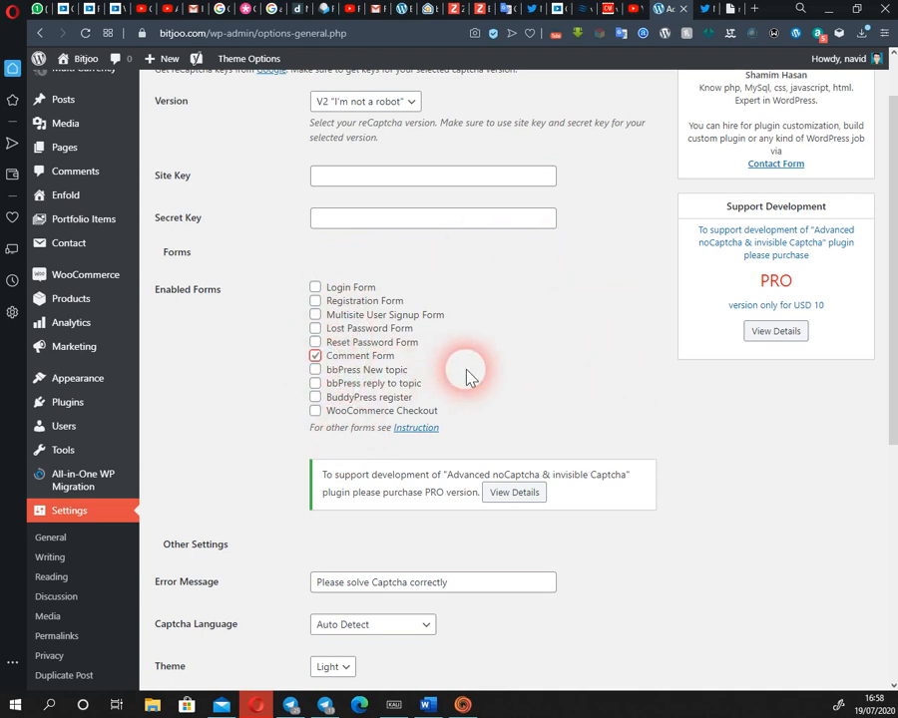
pyautogui.click(318, 357)
pyautogui.click(315, 301)
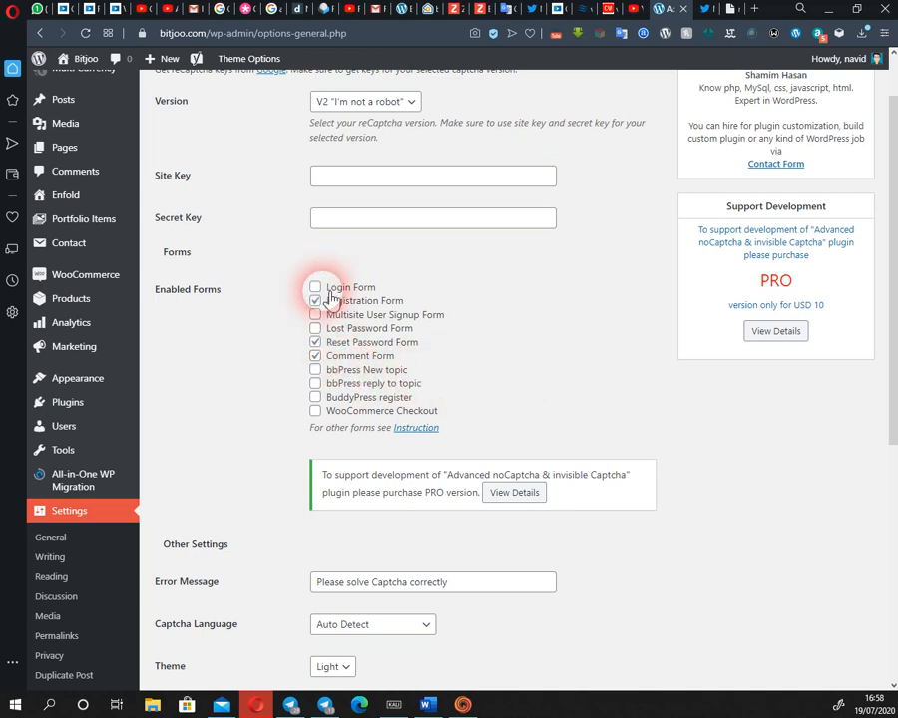
pyautogui.click(316, 301)
pyautogui.click(320, 342)
pyautogui.click(316, 356)
pyautogui.click(316, 369)
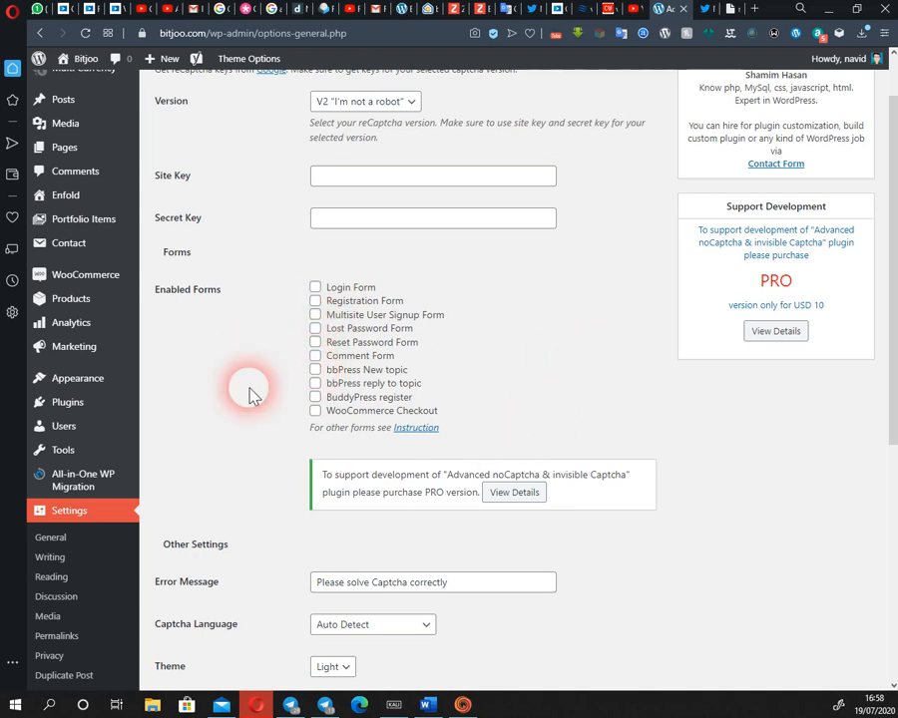
# Look over the plugin settings down to Other Settings and highlight the Error Message text.
pyautogui.scroll(-2, 676, 362)
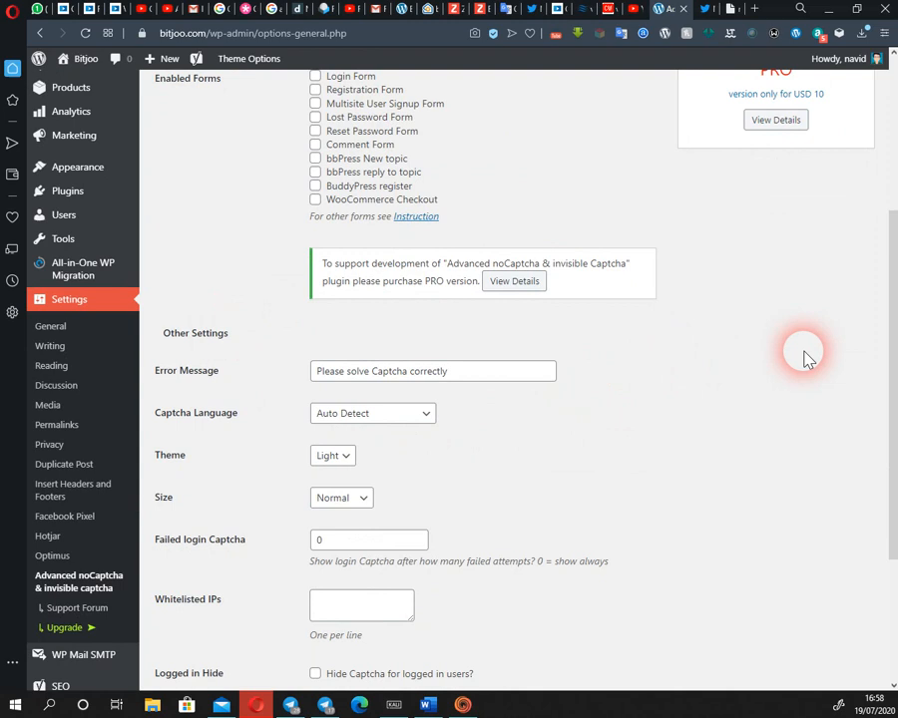
pyautogui.scroll(3, 793, 358)
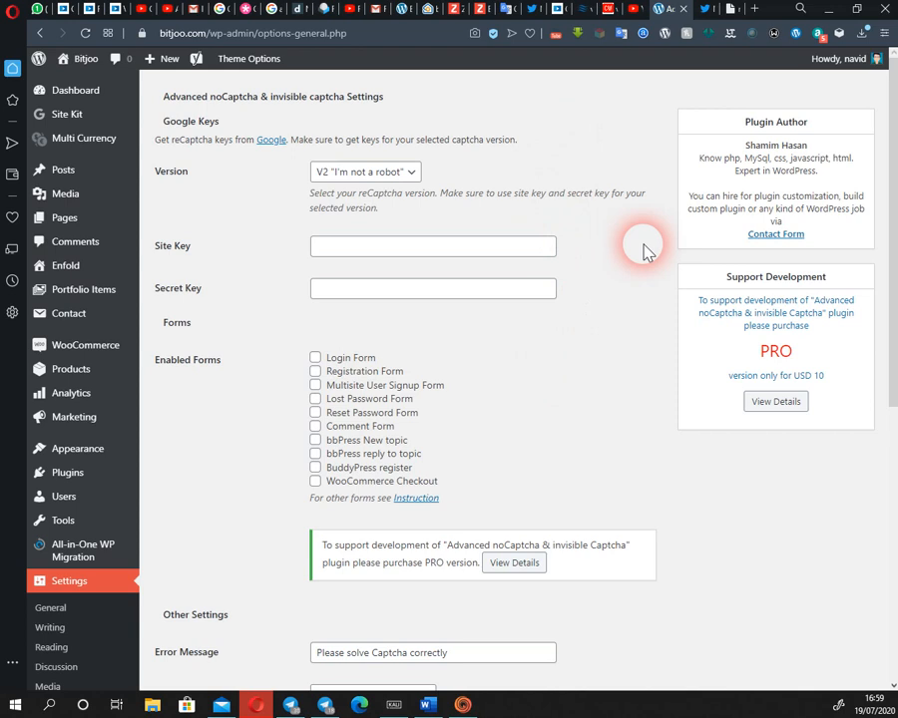
pyautogui.scroll(-5, 644, 249)
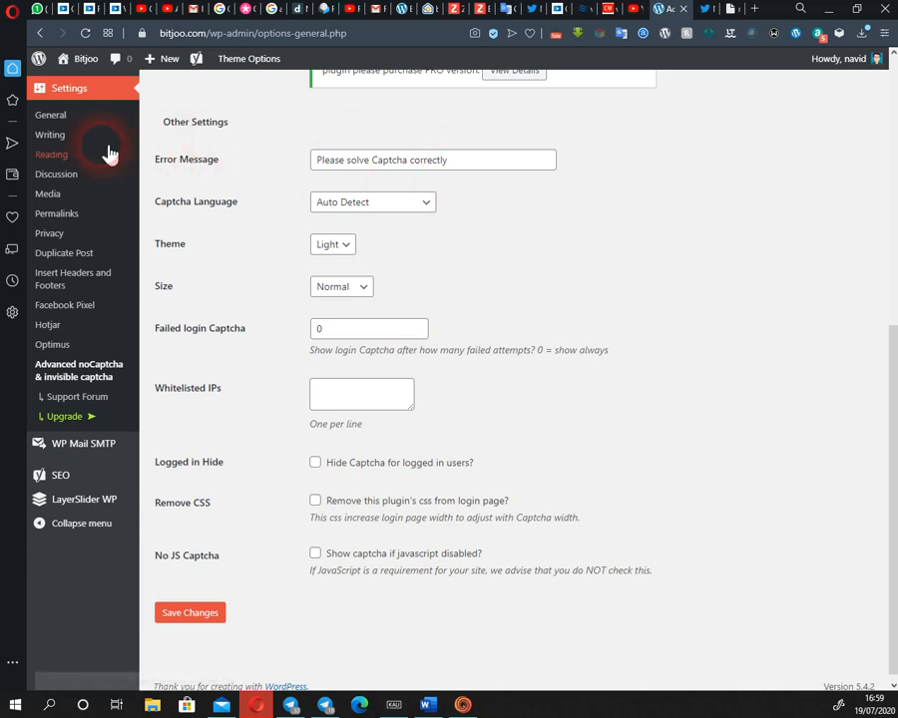
pyautogui.moveTo(505, 171); pyautogui.dragTo(280, 171)
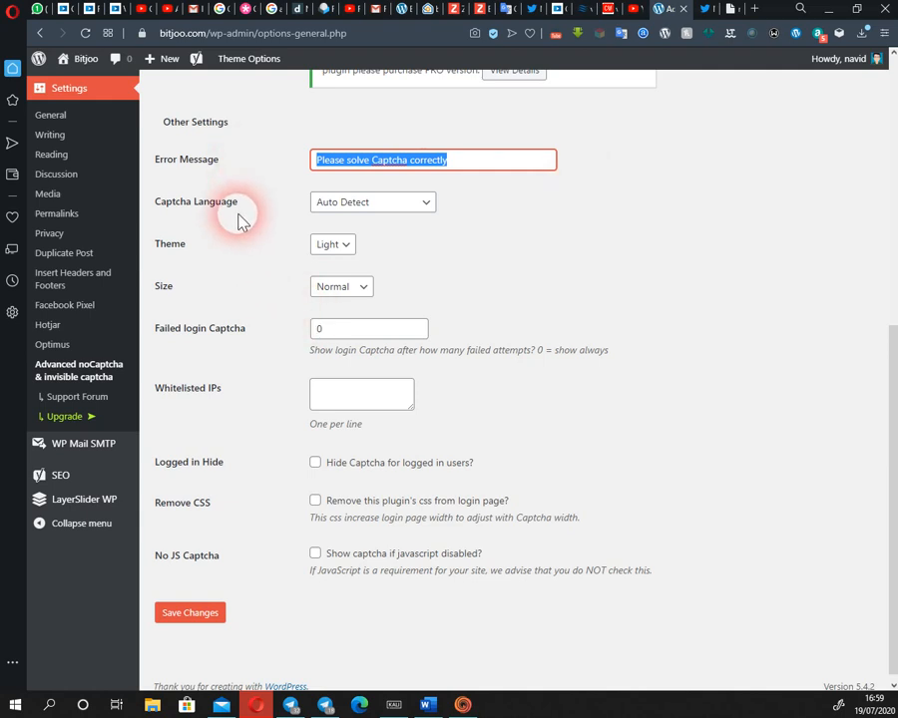
# Look through the available captcha languages and set the Captcha Language to Polish.
pyautogui.click(419, 202)
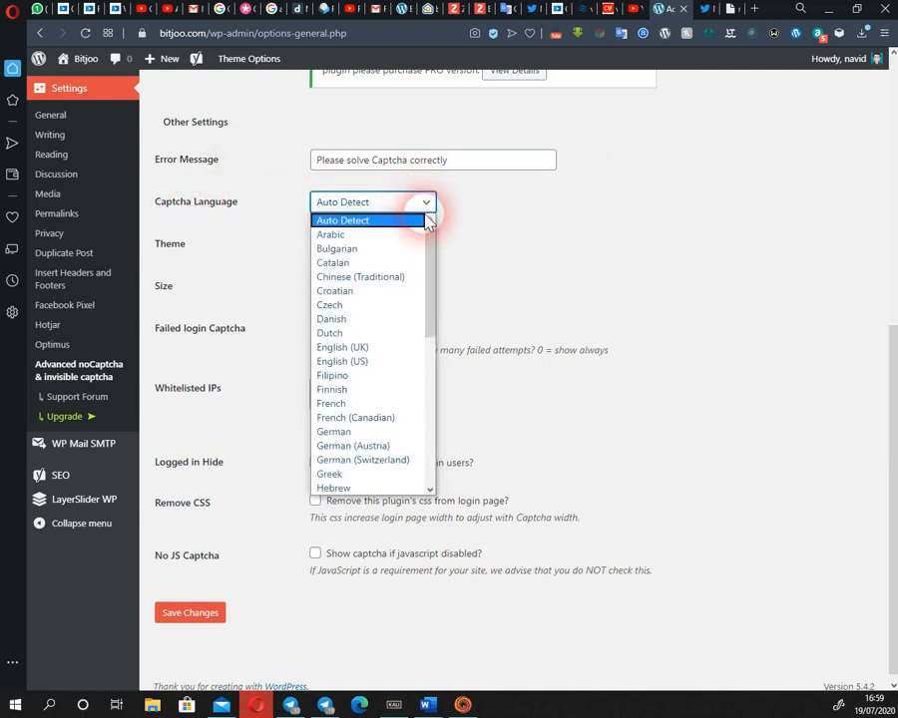
pyautogui.scroll(-5, 381, 377)
pyautogui.scroll(5, 399, 429)
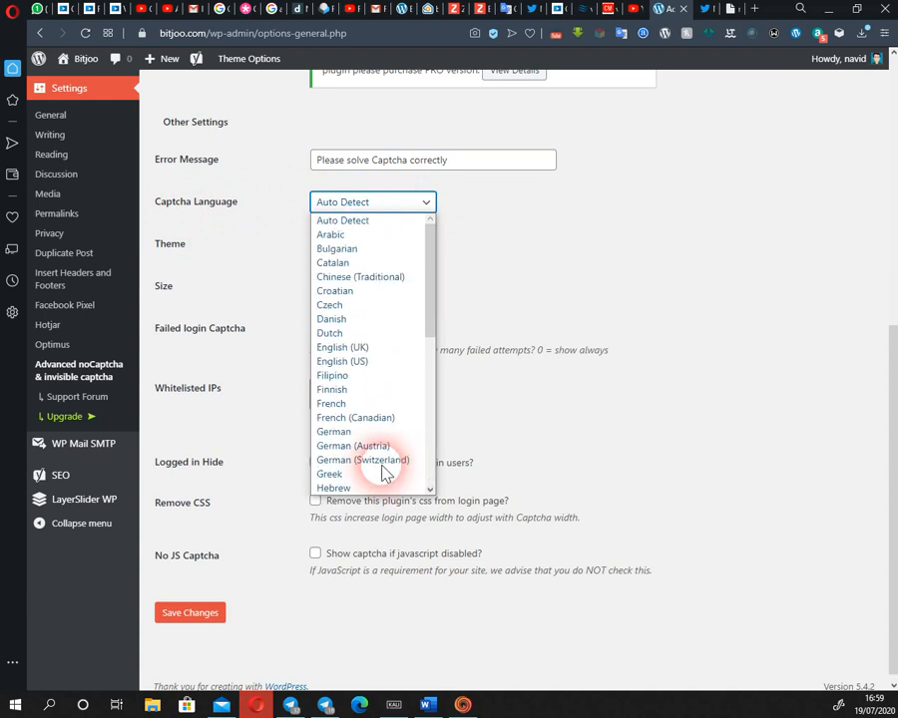
pyautogui.press('p')
pyautogui.press('p')
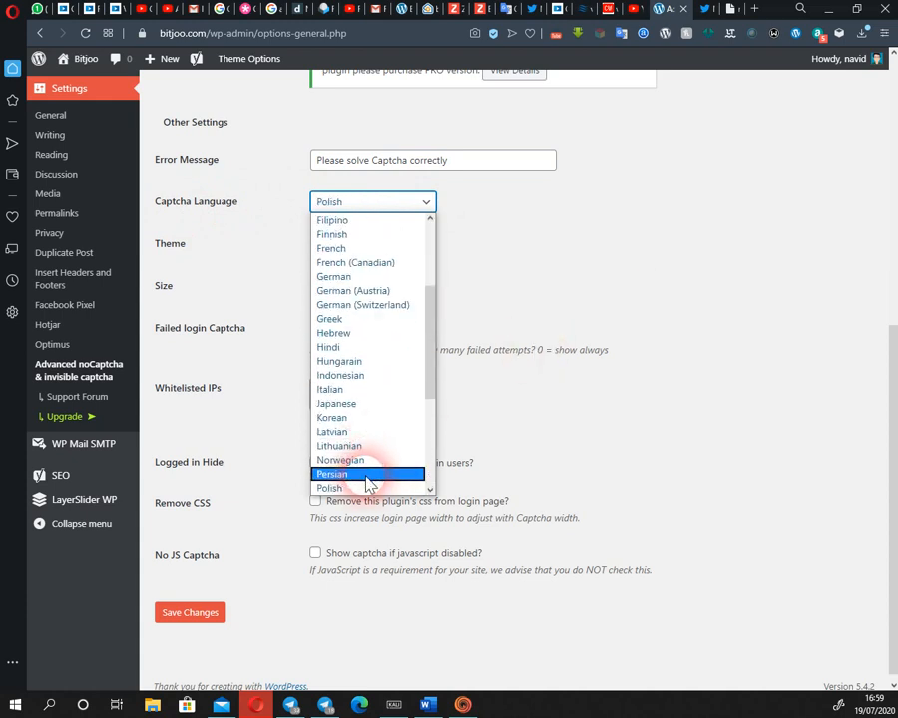
pyautogui.click(647, 210)
# Try the Dark captcha theme and return the theme to Light.
pyautogui.click(346, 246)
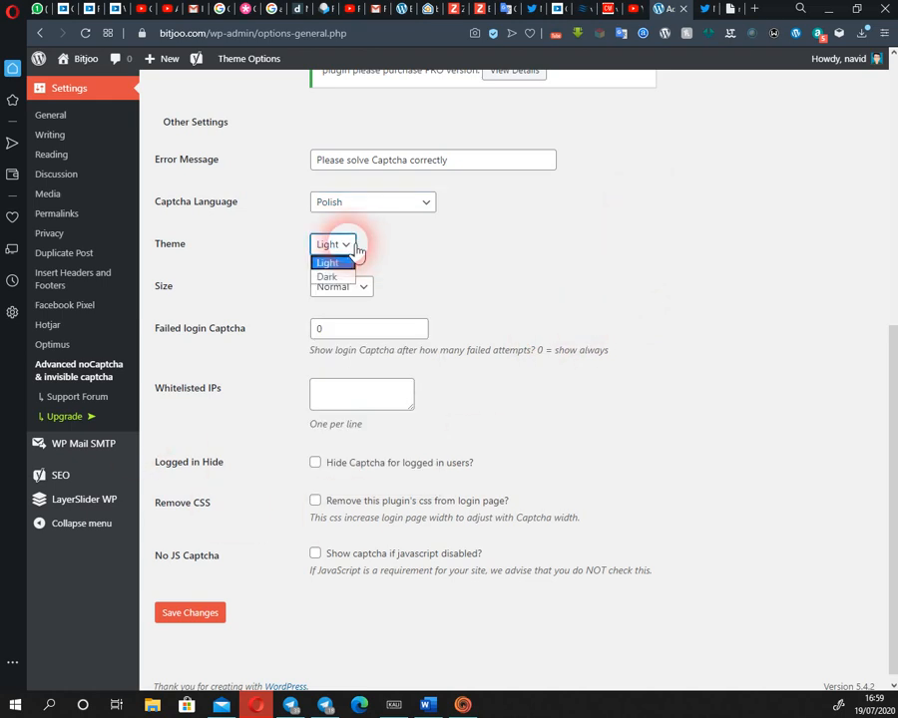
pyautogui.click(343, 273)
pyautogui.click(339, 250)
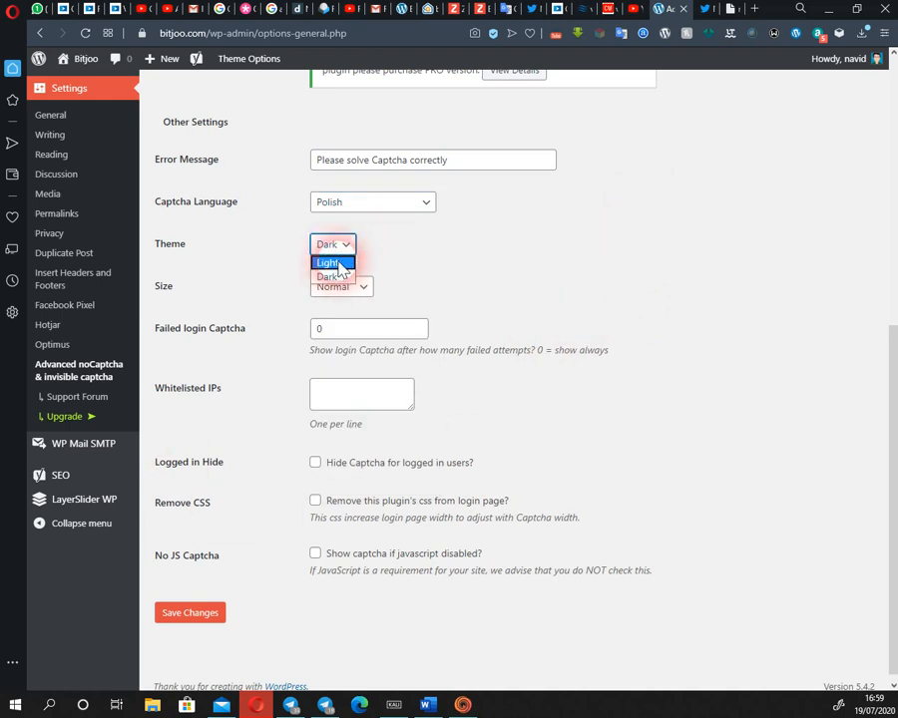
pyautogui.click(335, 258)
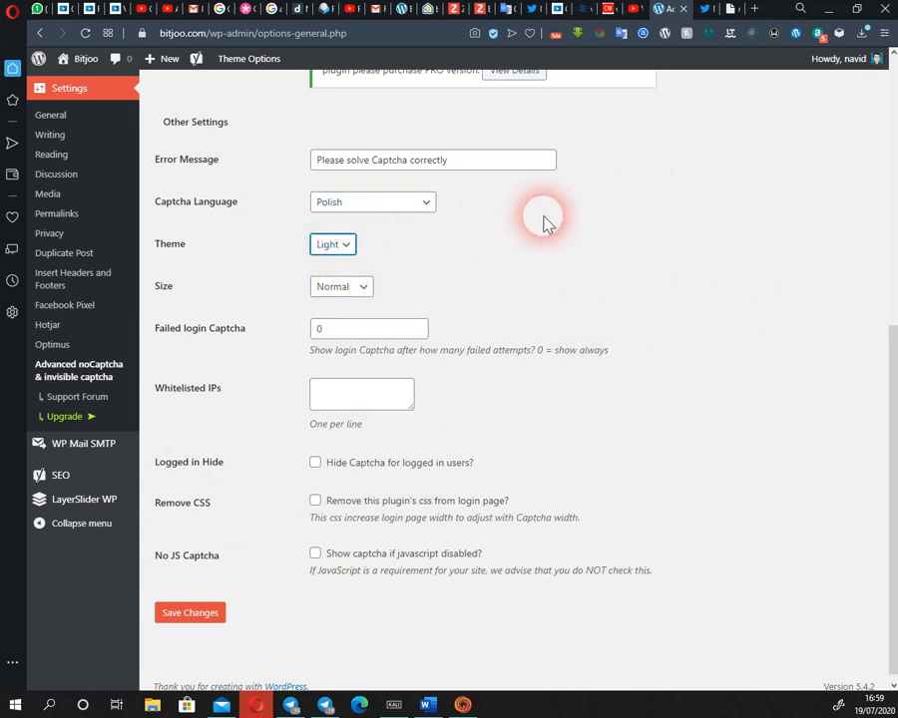
# Check the captcha Size option and the remaining settings below it, including Failed login Captcha and Whitelisted IPs.
pyautogui.click(372, 290)
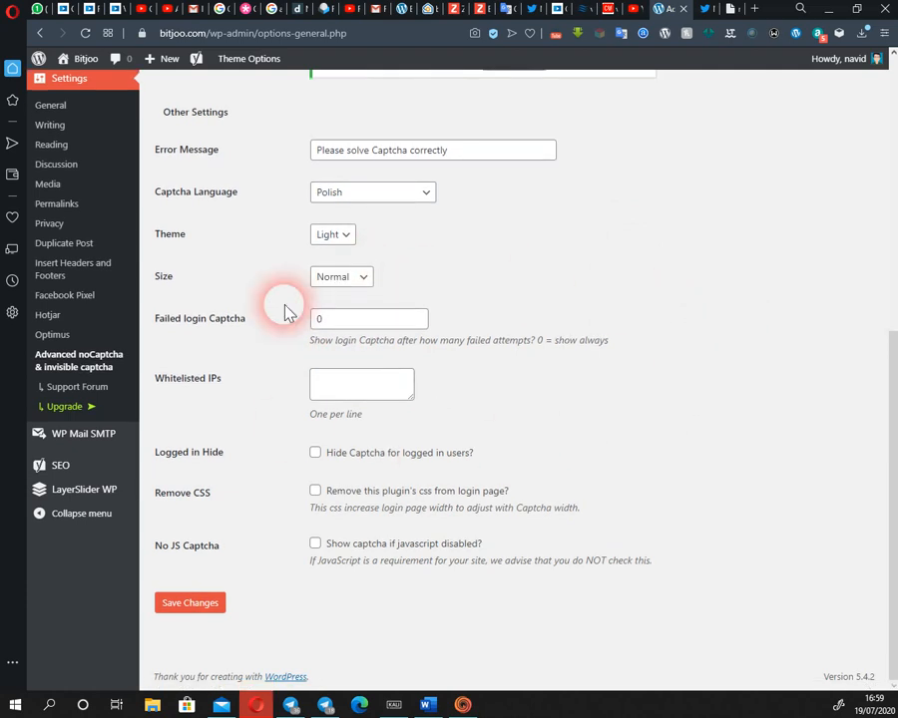
pyautogui.scroll(1, 293, 421)
pyautogui.scroll(-1, 292, 423)
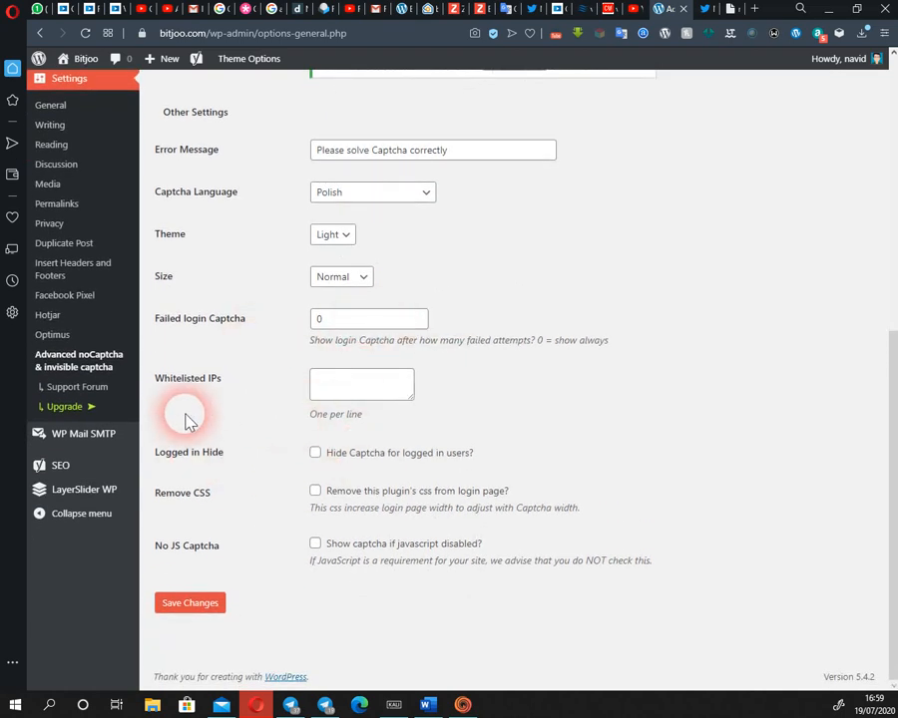
# Check the Whitelisted IPs field, and compare the plugin's Site Key and Secret Key fields with the Google reCAPTCHA page showing the registered site's keys.
pyautogui.click(316, 392)
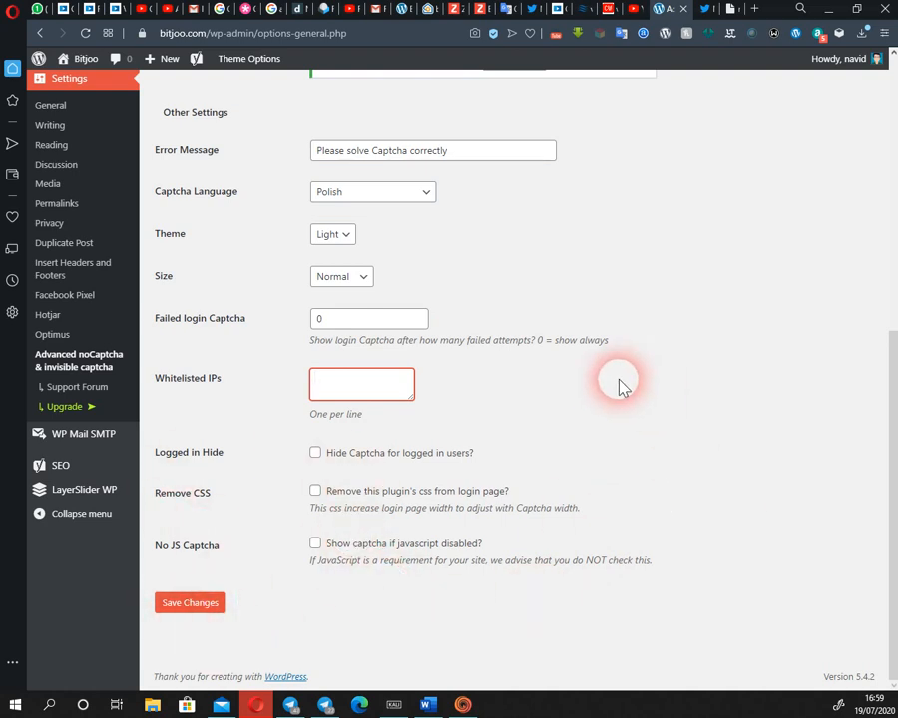
pyautogui.scroll(5, 639, 394)
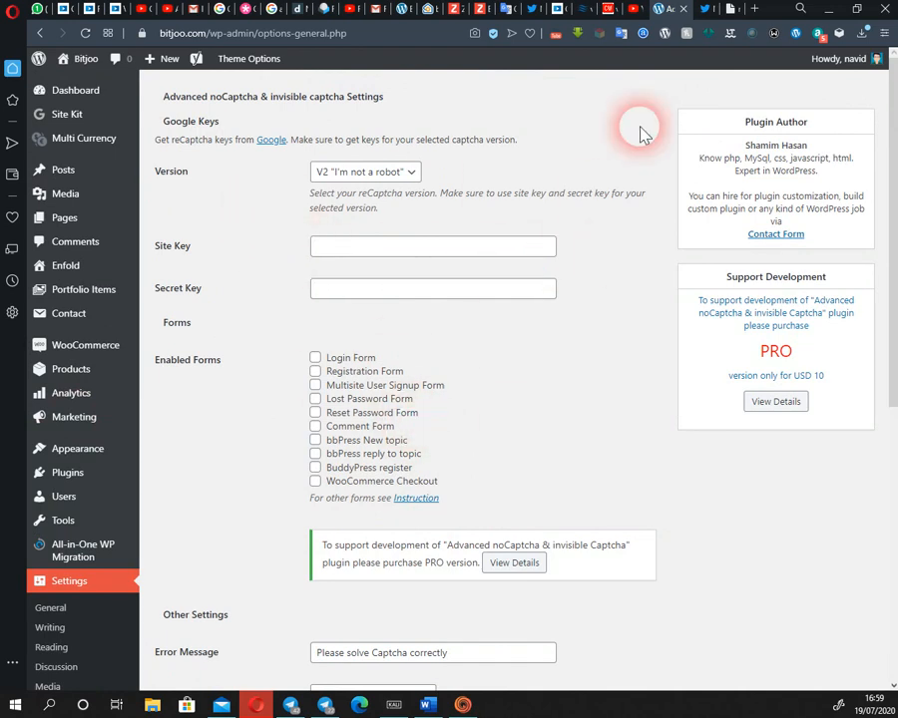
pyautogui.click(734, 12)
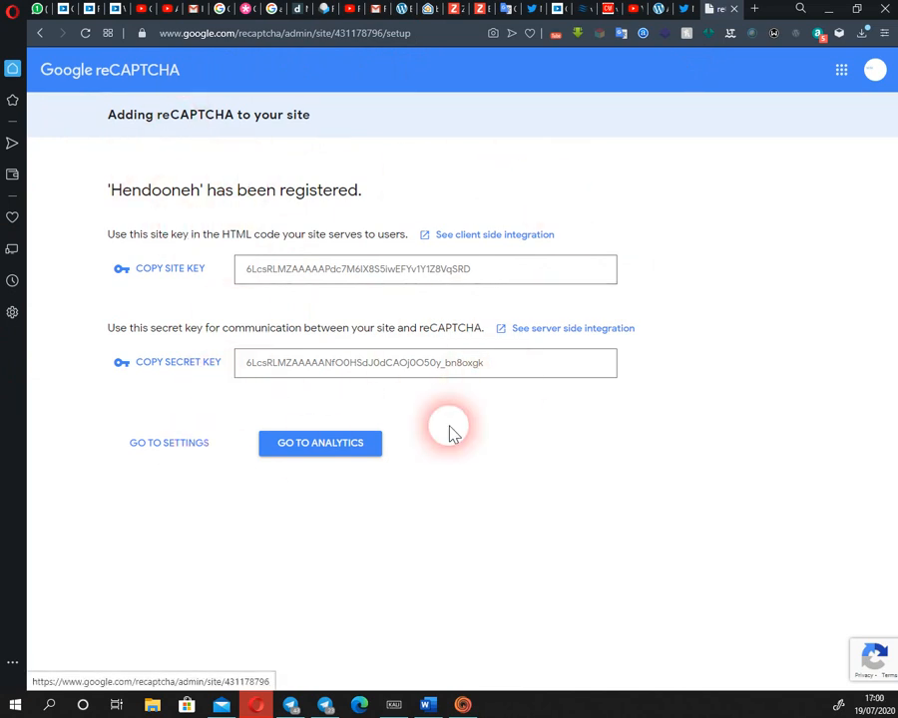
pyautogui.click(662, 10)
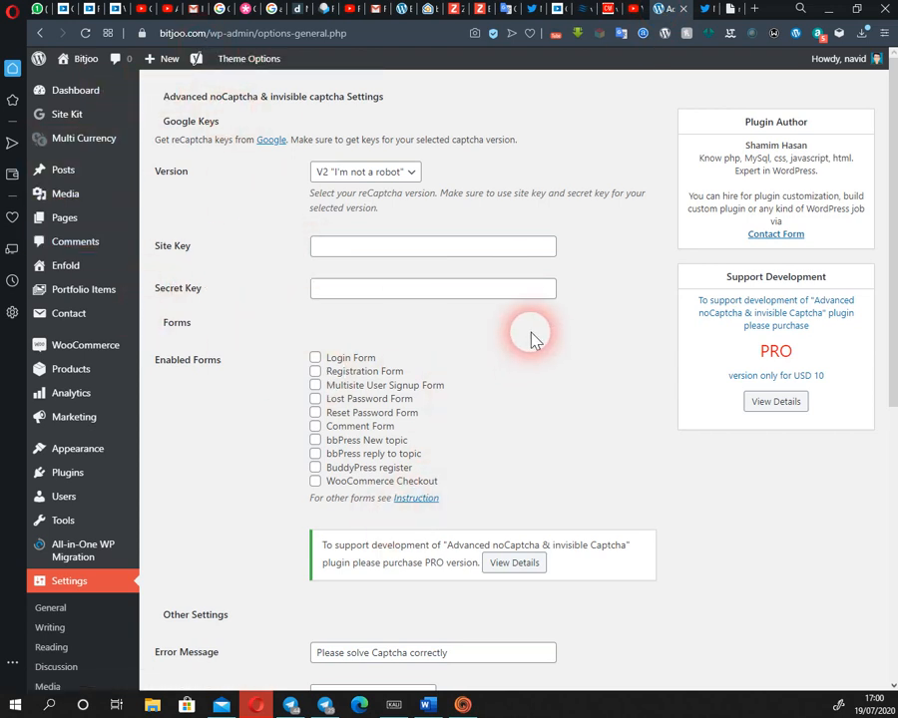
# Review the plugin settings page from Google Keys down to the No JS Captcha option, and revisit the reCAPTCHA keys page before returning to the settings.
pyautogui.scroll(-5, 534, 339)
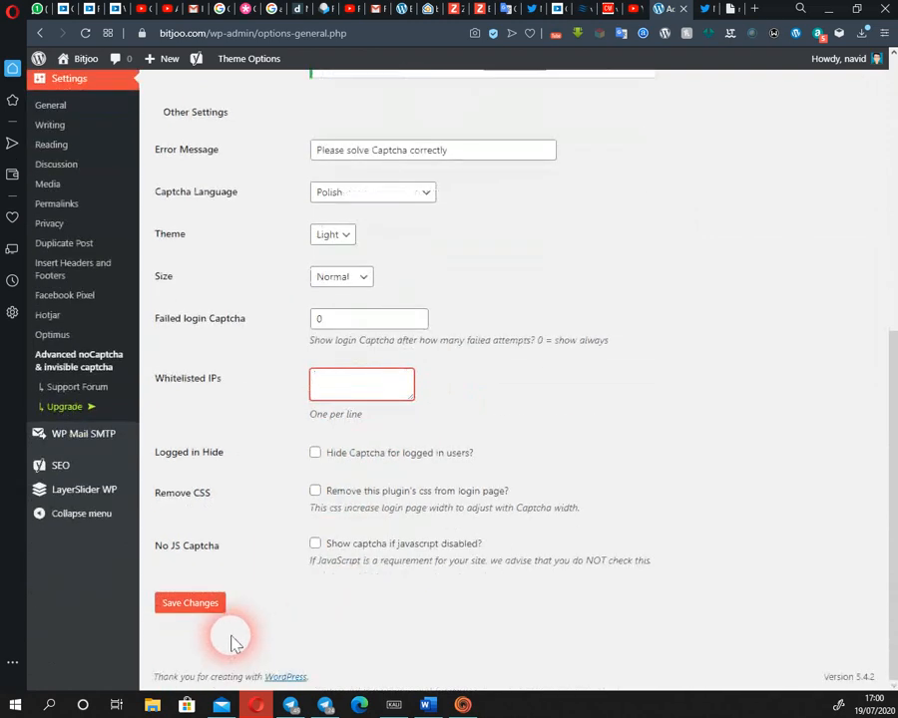
pyautogui.scroll(5, 603, 558)
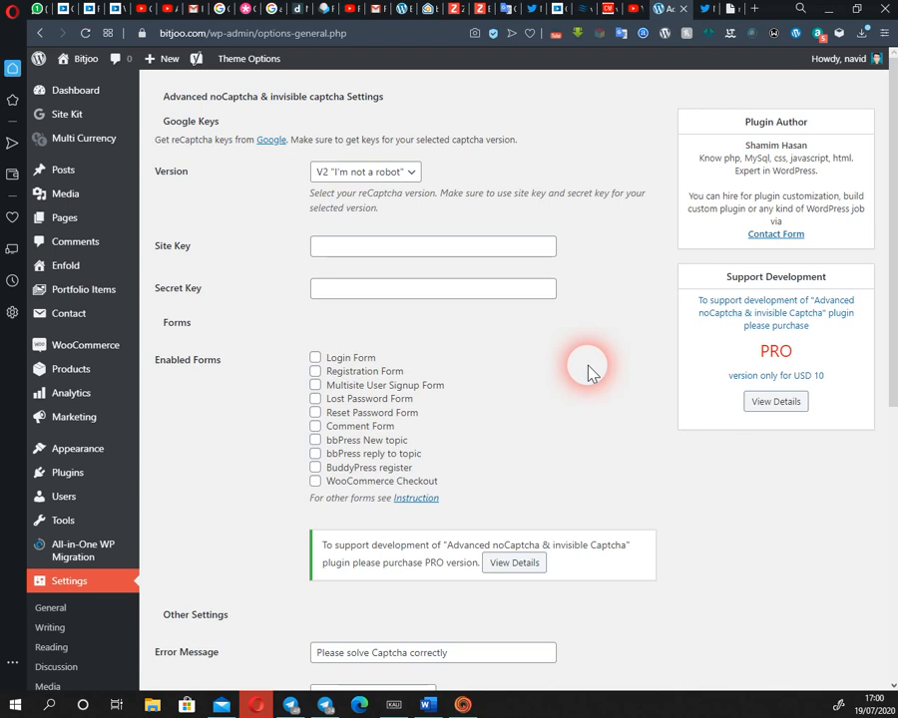
pyautogui.scroll(-5, 589, 371)
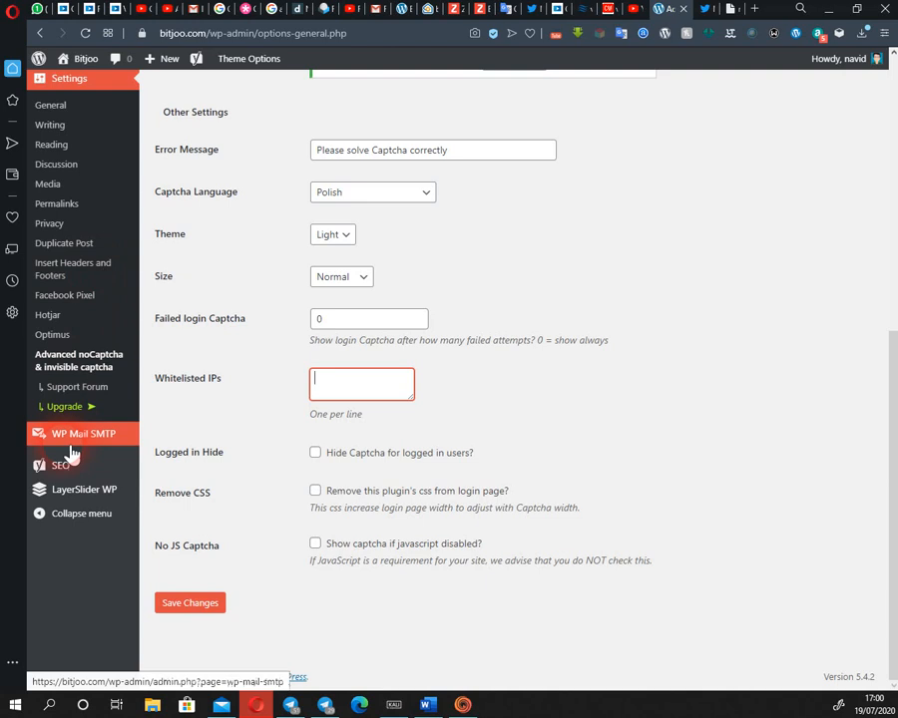
pyautogui.click(725, 11)
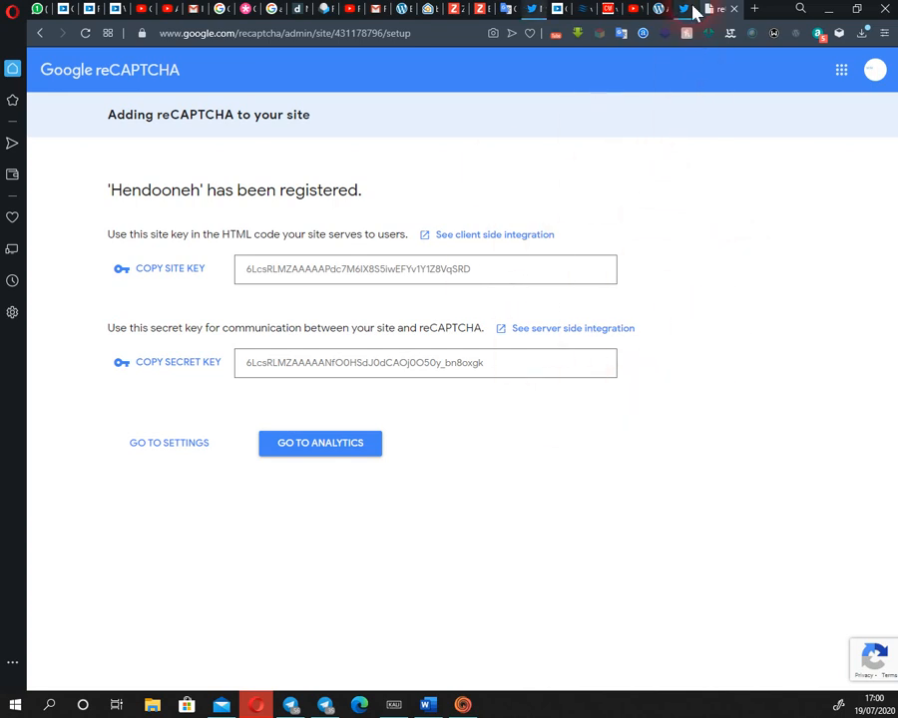
pyautogui.click(660, 12)
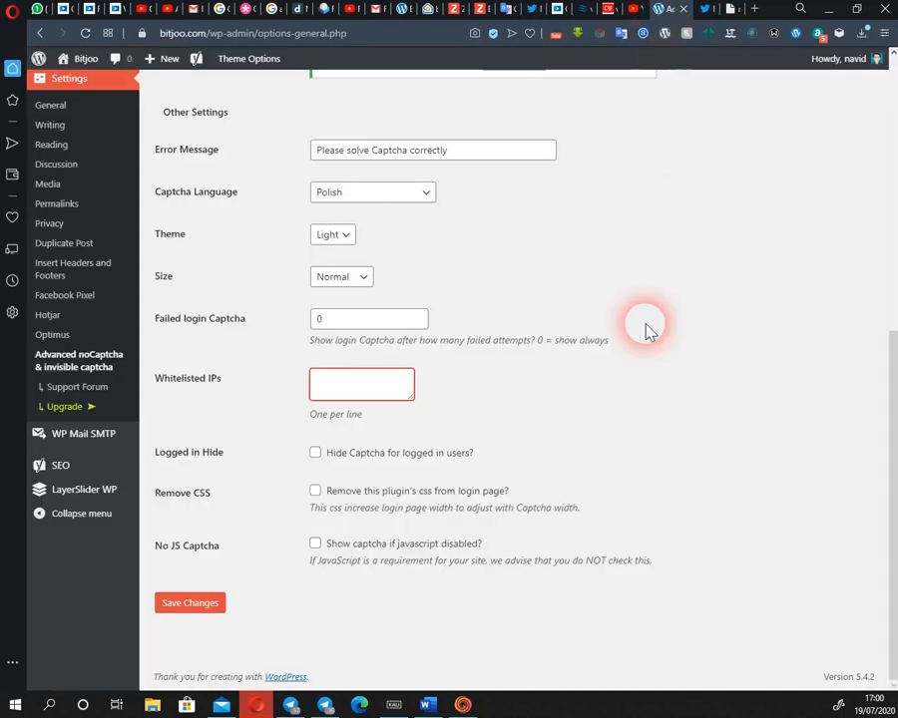